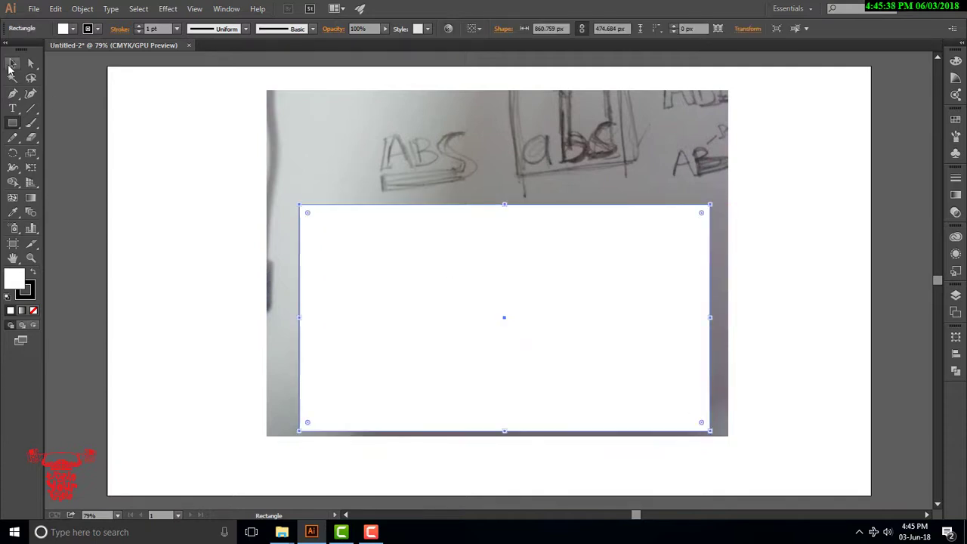
Clip the sketch photo with the white rectangle so only the lower abs sketch remains.
left_click(12, 64)
left_click(657, 195, "shift")
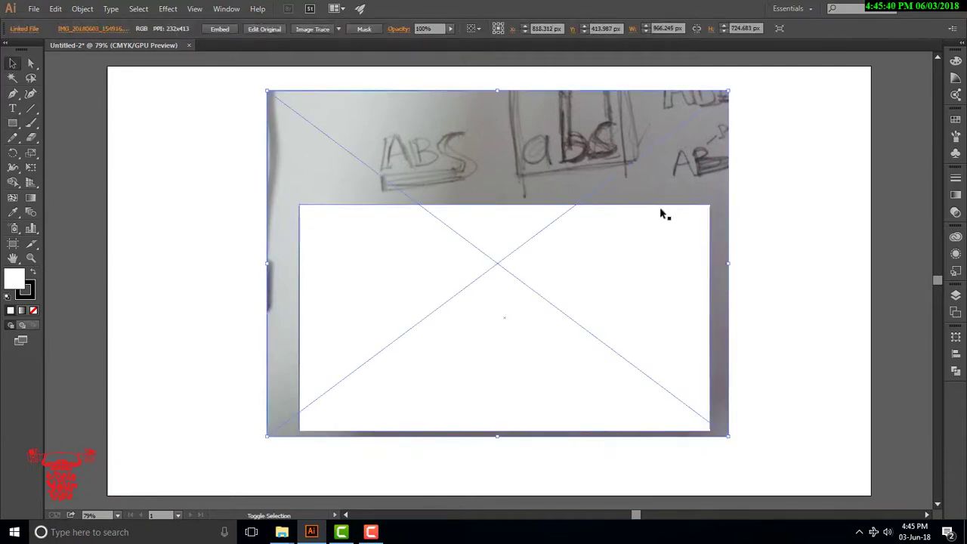
right_click(660, 210)
left_click(713, 279)
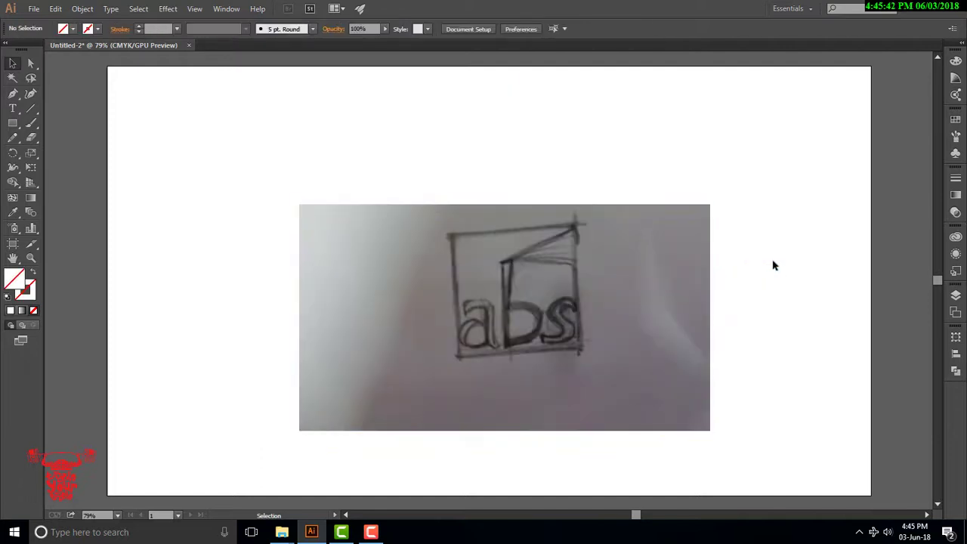
Move the clipped sketch over the artboard's top edge, centred horizontally at X 800 px, and lock it.
left_click_drag(679, 333, 656, 205)
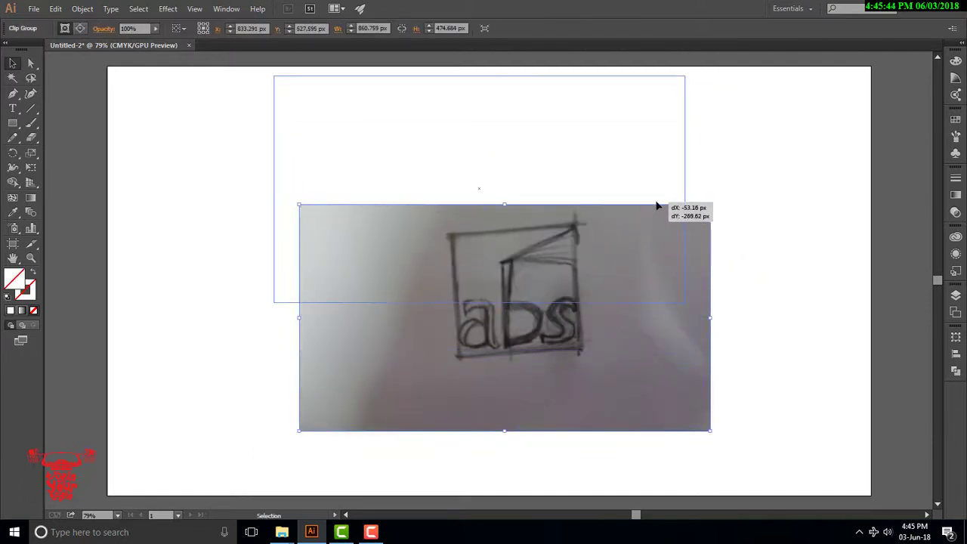
left_click(766, 242)
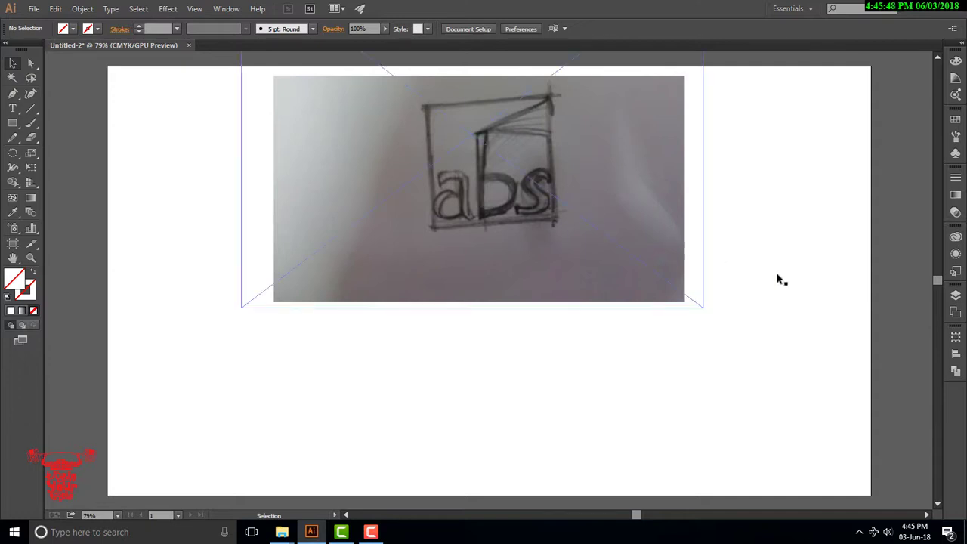
key("ctrl+minus")
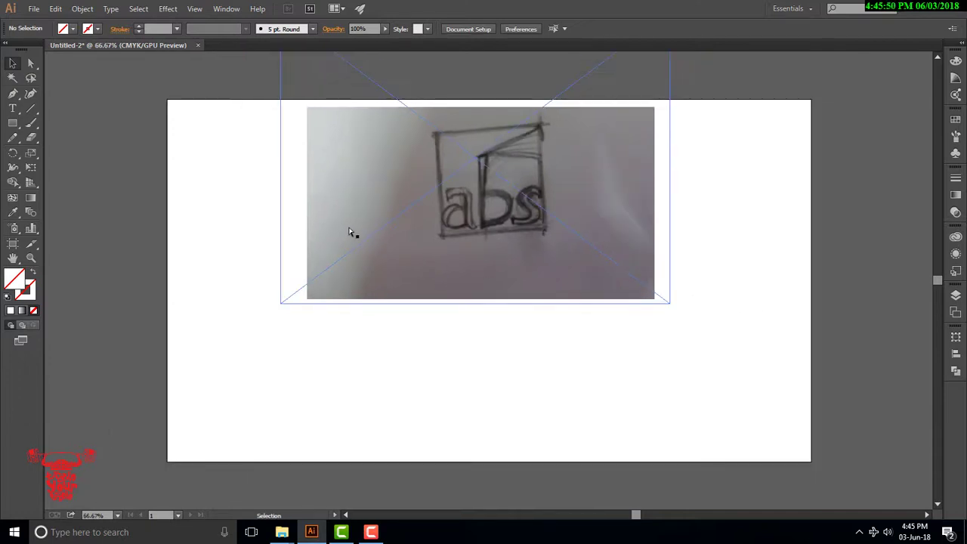
left_click(384, 259)
left_click_drag(385, 259, 755, 210)
key("space")
mouse_move(590, 269)
left_mouse_down()
mouse_move(457, 283)
mouse_move(593, 270)
left_mouse_up()
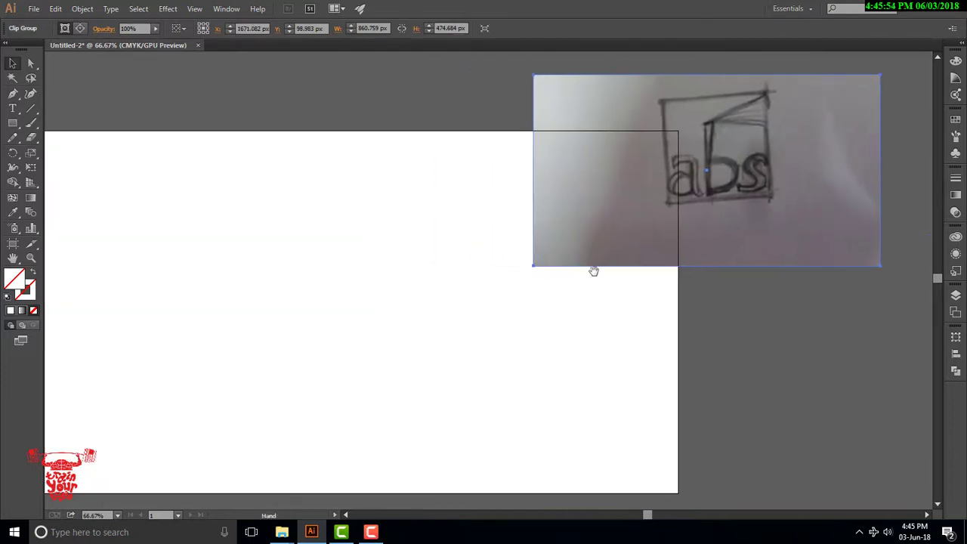
left_click_drag(708, 192, 354, 188)
key("space")
left_click_drag(405, 212, 422, 204)
left_click_drag(392, 298, 488, 333)
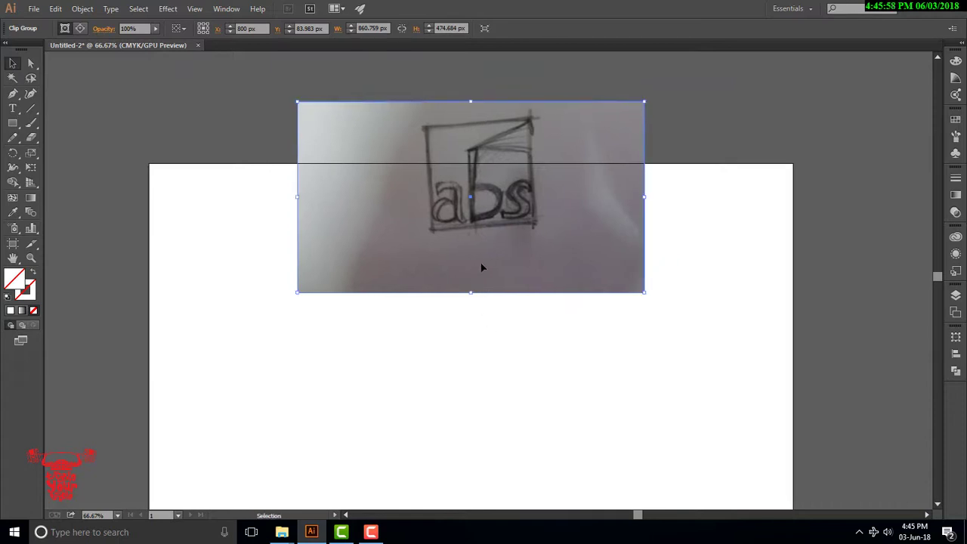
key("ctrl+2")
key("space")
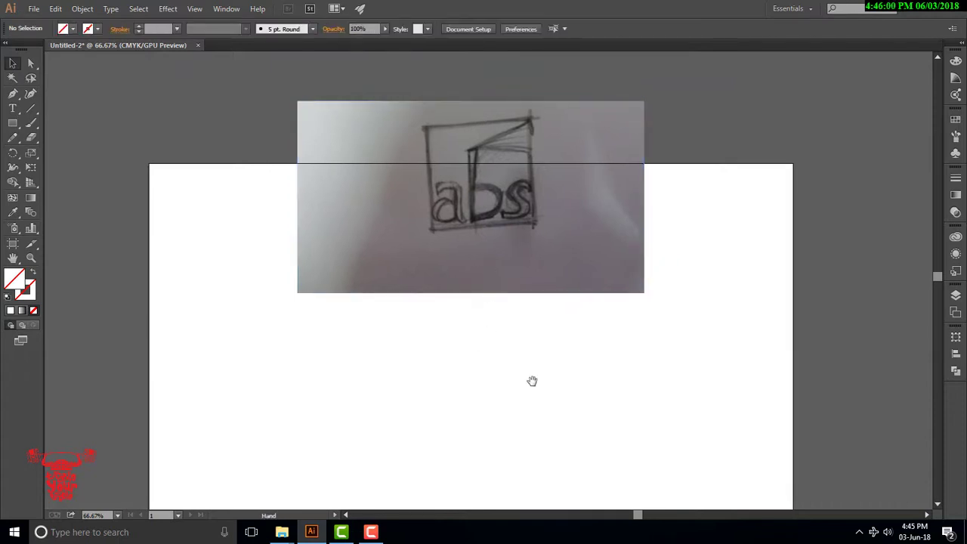
left_click_drag(554, 379, 548, 355)
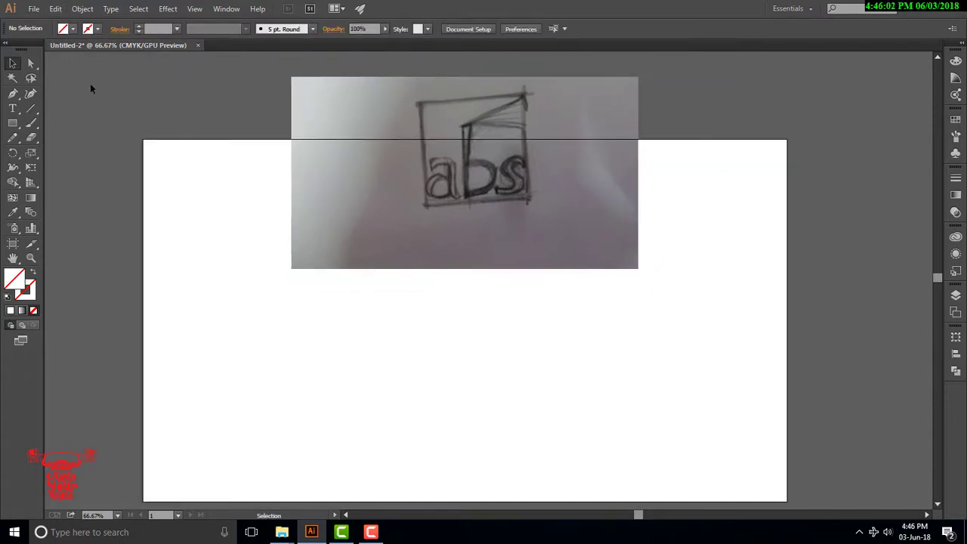
Add the text "abs" on the empty artboard area below the sketch.
left_click(13, 112)
left_click(365, 376)
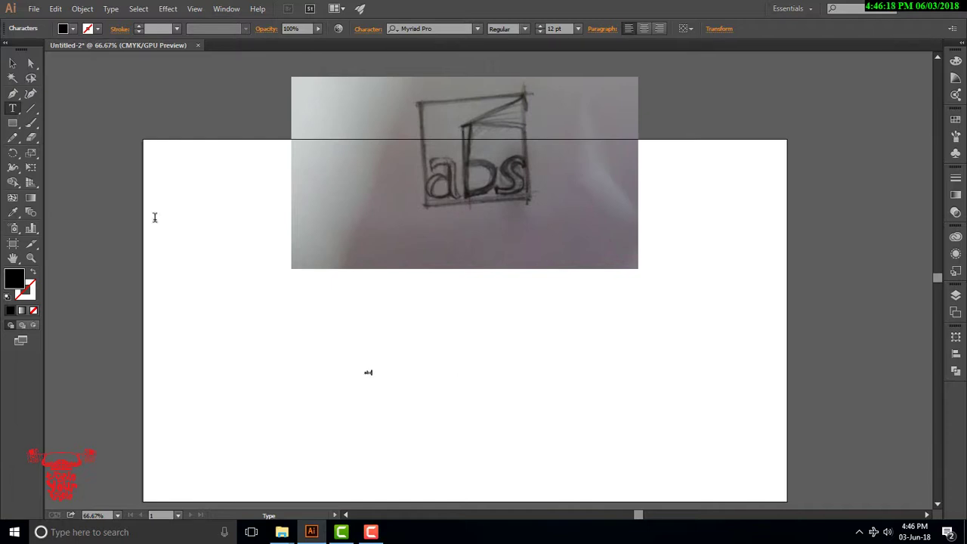
left_click(12, 63)
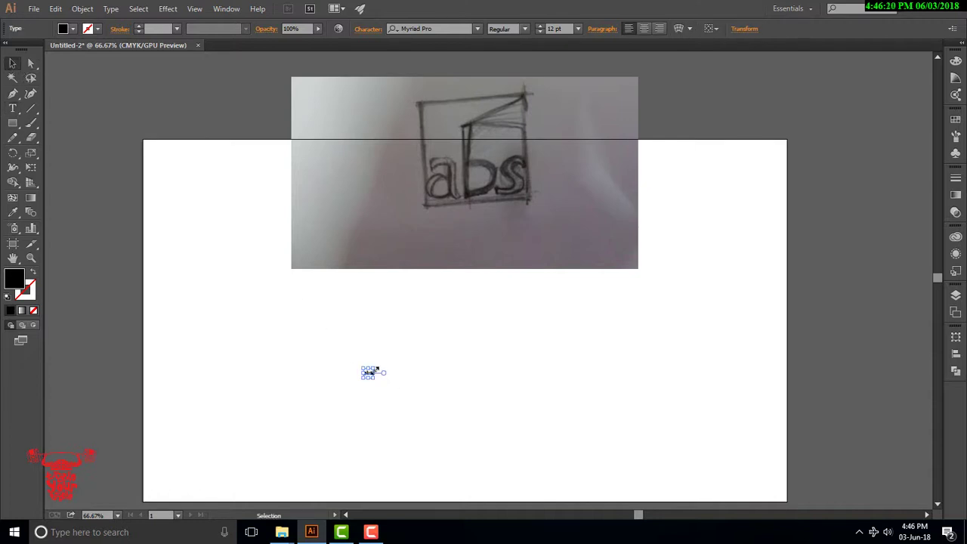
Enlarge the abs text proportionally to about 424 pt and position it below the sketch.
left_click_drag(430, 353, 749, 214)
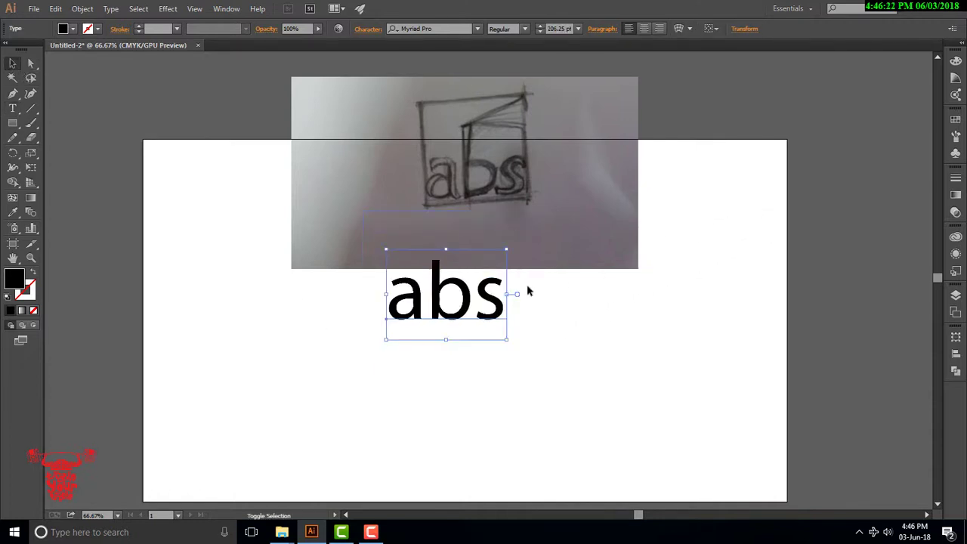
left_click_drag(498, 320, 516, 416)
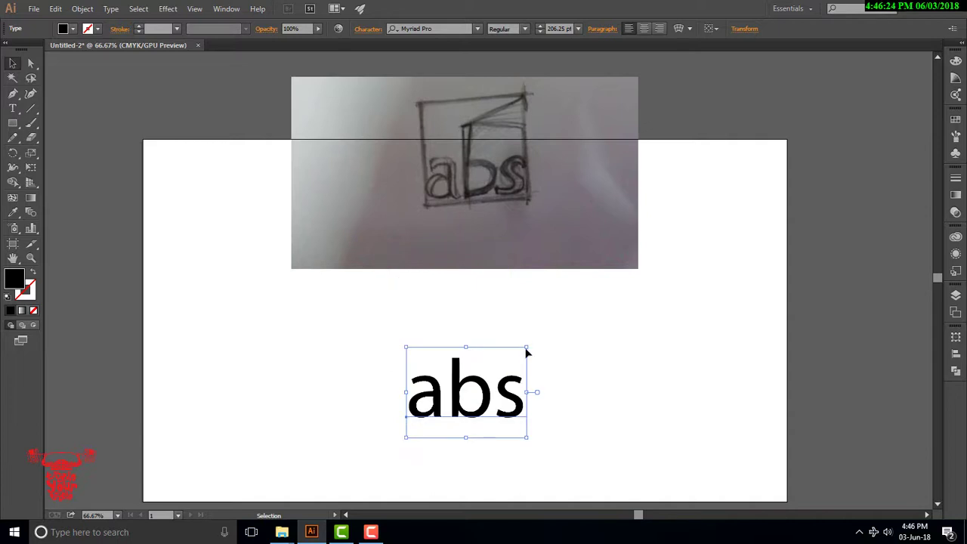
left_click_drag(524, 346, 744, 267)
left_click_drag(588, 360, 527, 402)
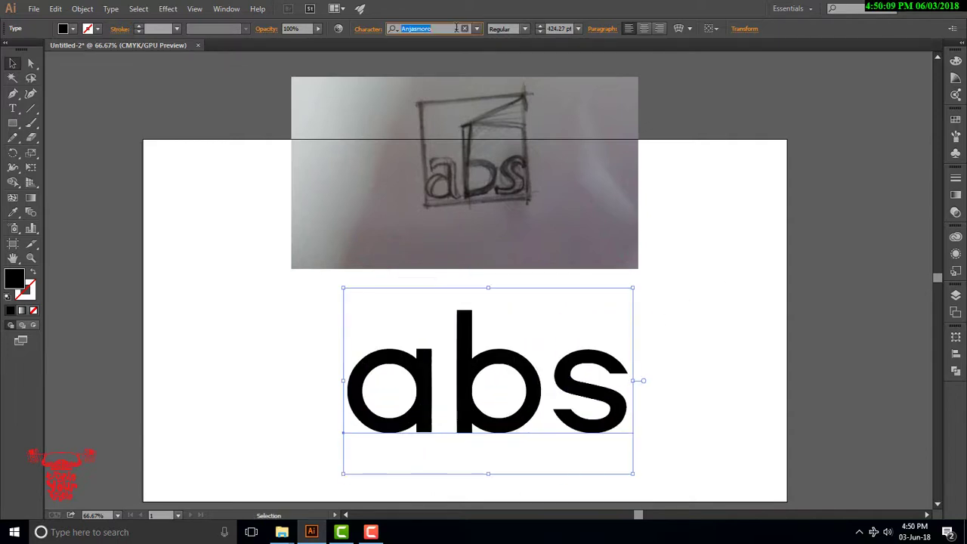
Apply the Anjasmoro font to the abs text and shift the text slightly down.
key("Return")
key("Return")
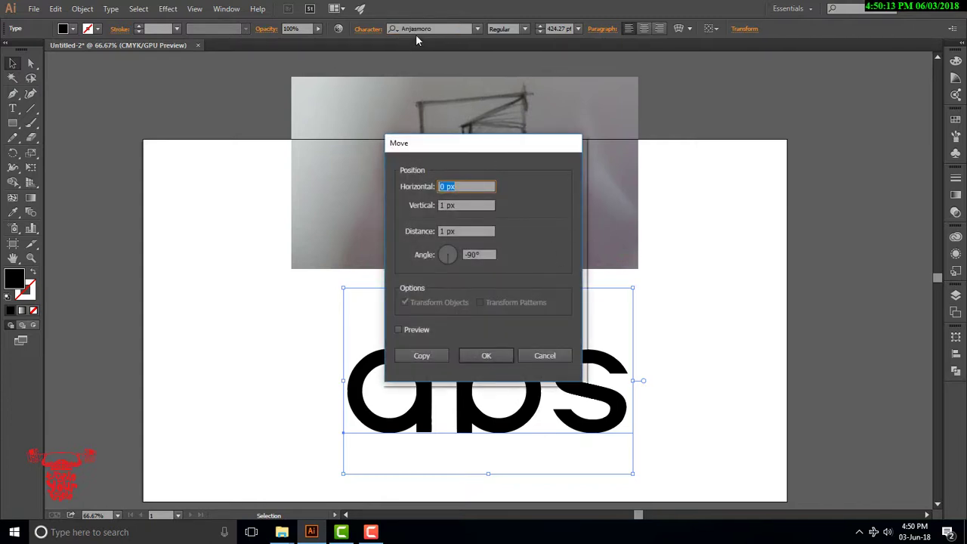
left_click(545, 356)
left_click_drag(587, 376, 588, 394)
Convert the abs text to outlines and ungroup the letters.
right_click(589, 406)
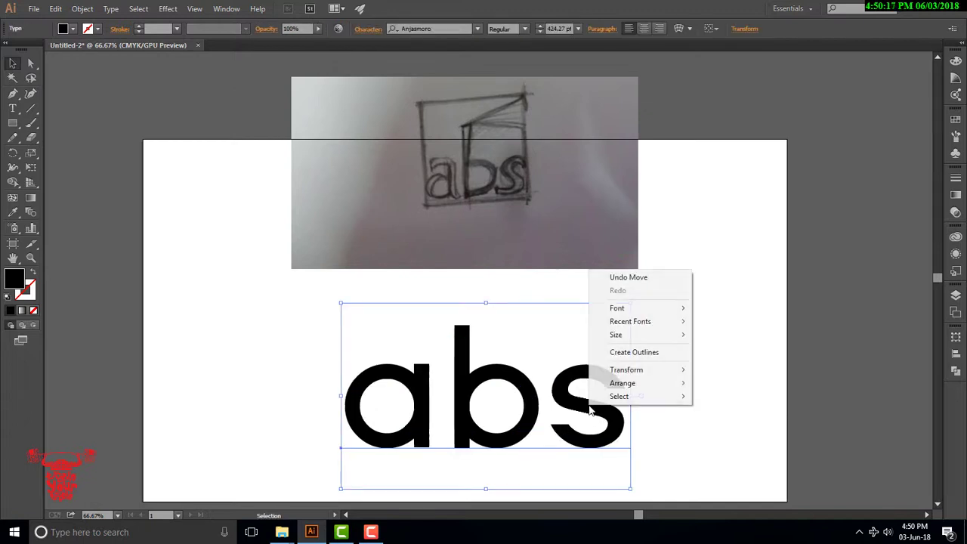
left_click(634, 352)
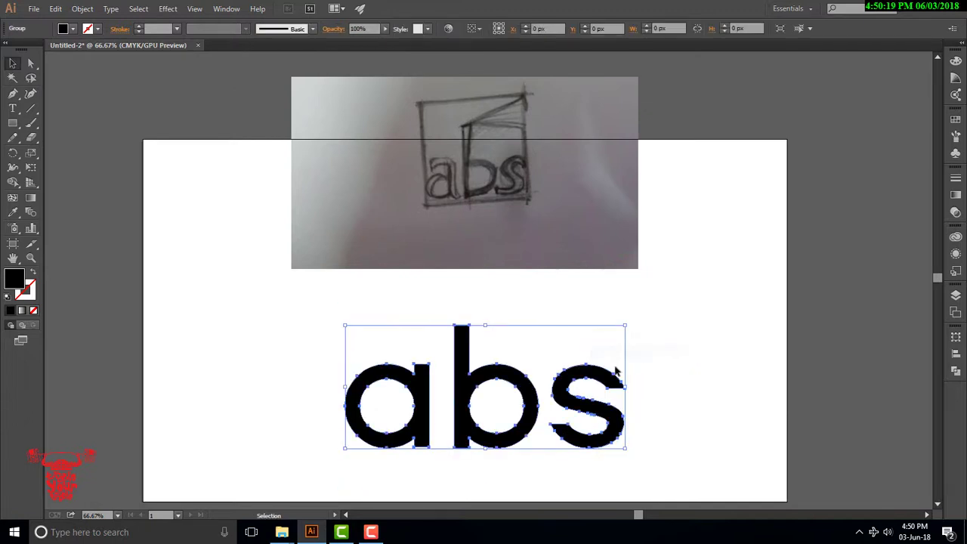
right_click(586, 405)
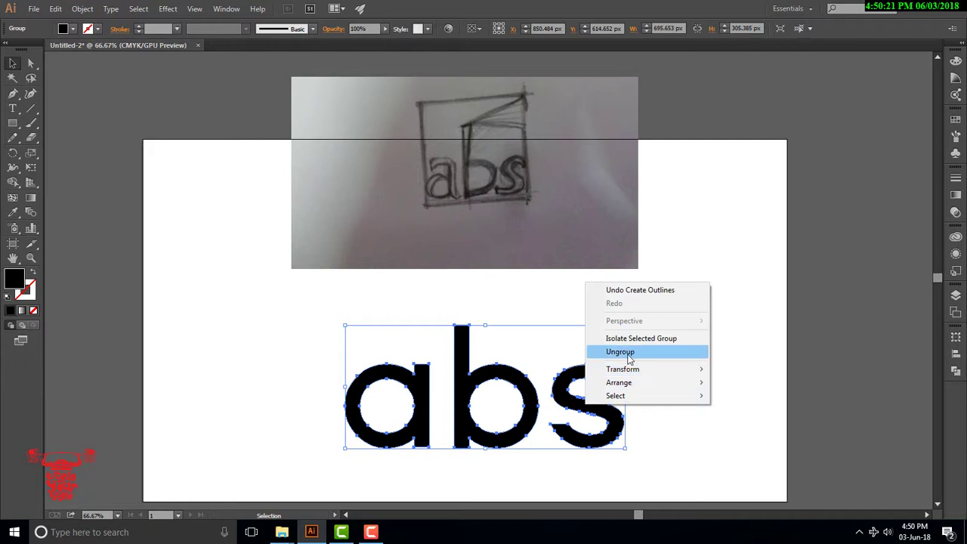
left_click(629, 353)
left_click(686, 358)
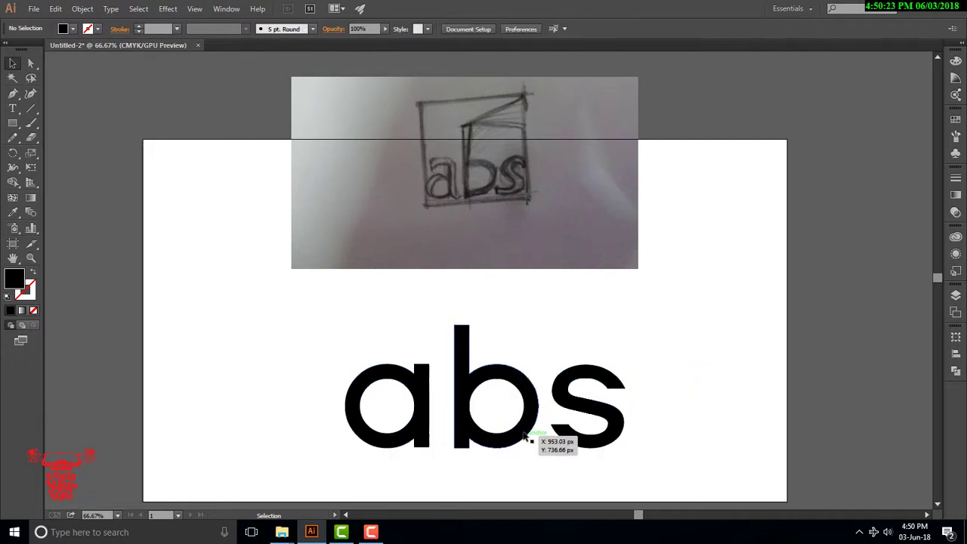
Nudge the letters b and s together towards the a, leaving only a narrow gap.
left_click(534, 428)
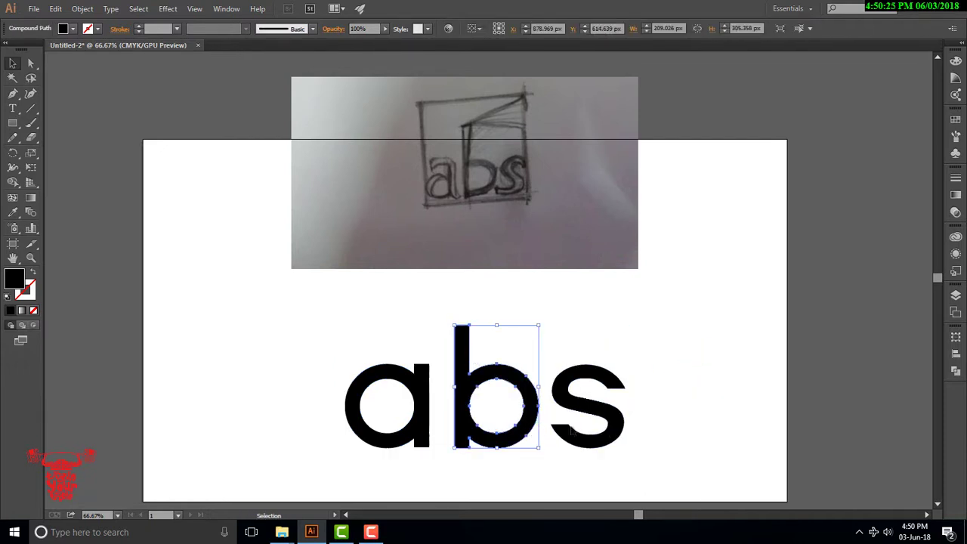
left_click_drag(670, 347, 493, 437)
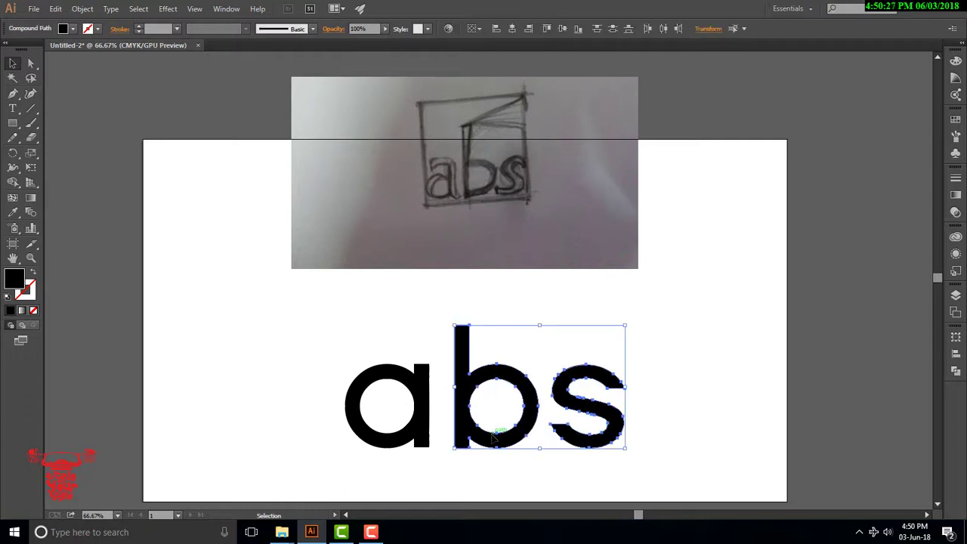
key("ctrl+Left")
key("ctrl+Left")
key("ctrl+Left")
key("ctrl+Left")
key("ctrl+Left")
key("ctrl+Left")
key("ctrl+Left")
key("ctrl+Left")
key("ctrl+Left")
key("ctrl+Left")
key("ctrl+Left")
key("ctrl+Left")
key("ctrl+Left")
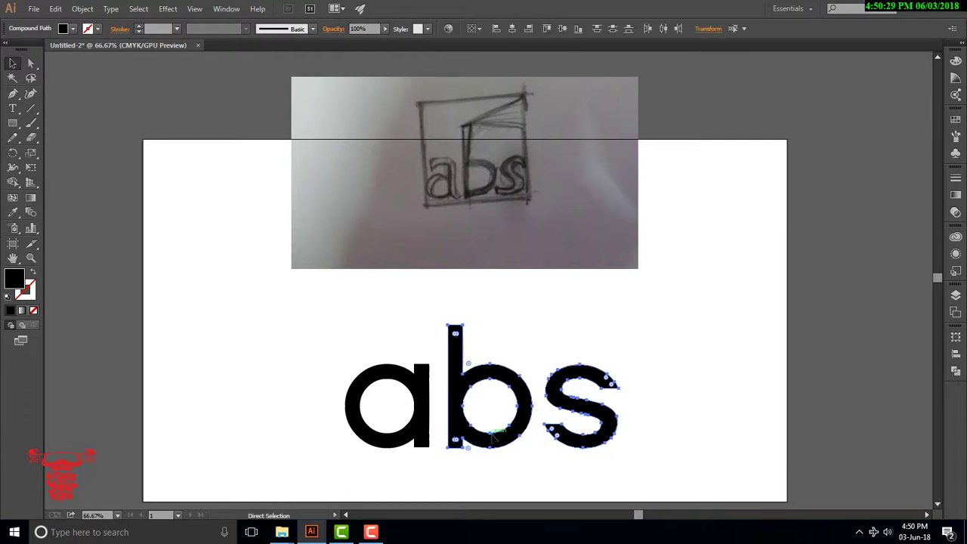
key("Left")
key("Left")
key("Left")
key("Left")
key("Left")
key("Left")
key("Left")
key("Left")
key("Left")
key("Left")
key("Left")
key("Left")
key("Left")
key("Left")
key("Left")
key("Left")
key("Left")
key("Left")
key("Left")
key("Left")
key("v")
left_click(664, 350)
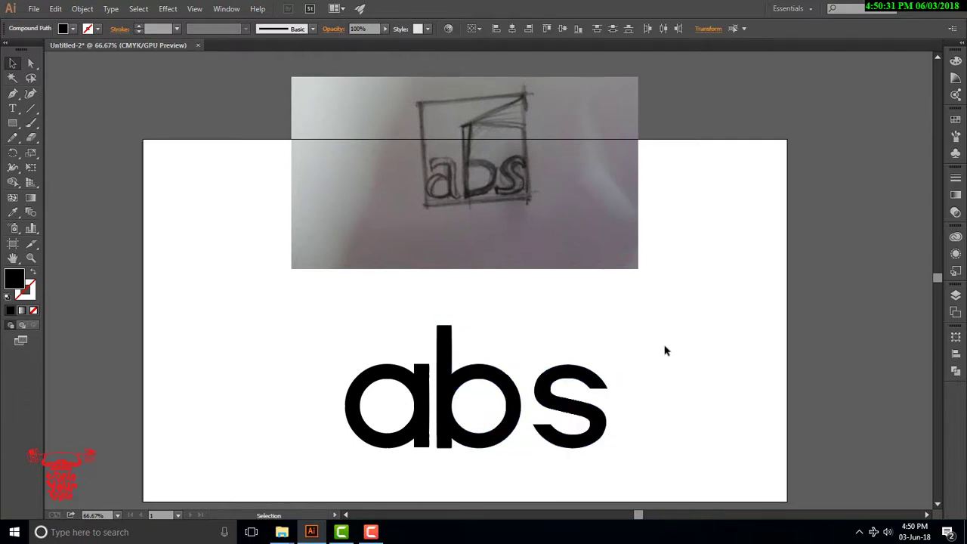
Nudge the letter s towards the b until only a narrow gap separates them.
left_click_drag(665, 349, 578, 458)
key("a")
key("Left")
key("Left")
key("Left")
key("Left")
key("Left")
key("Left")
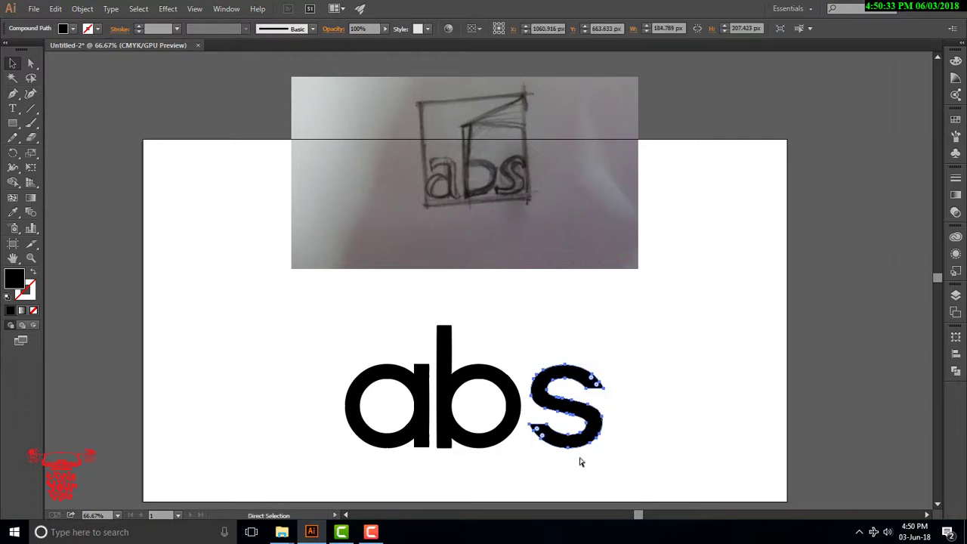
key("Left")
key("Left")
key("Left")
key("Left")
key("Left")
key("Left")
key("Left")
key("Left")
key("Left")
key("Left")
key("Left")
key("Left")
key("Left")
key("Left")
key("Left")
key("Left")
key("Left")
key("Left")
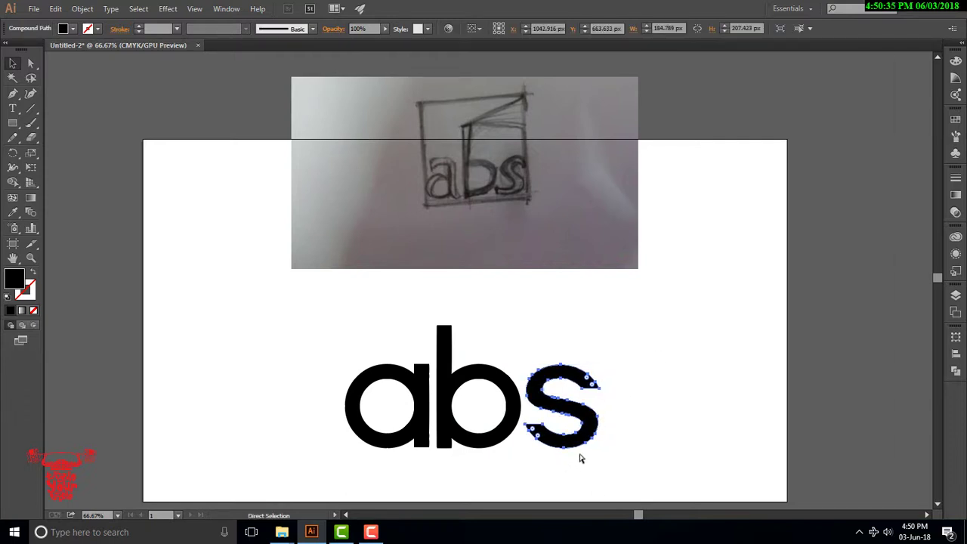
left_click(648, 410)
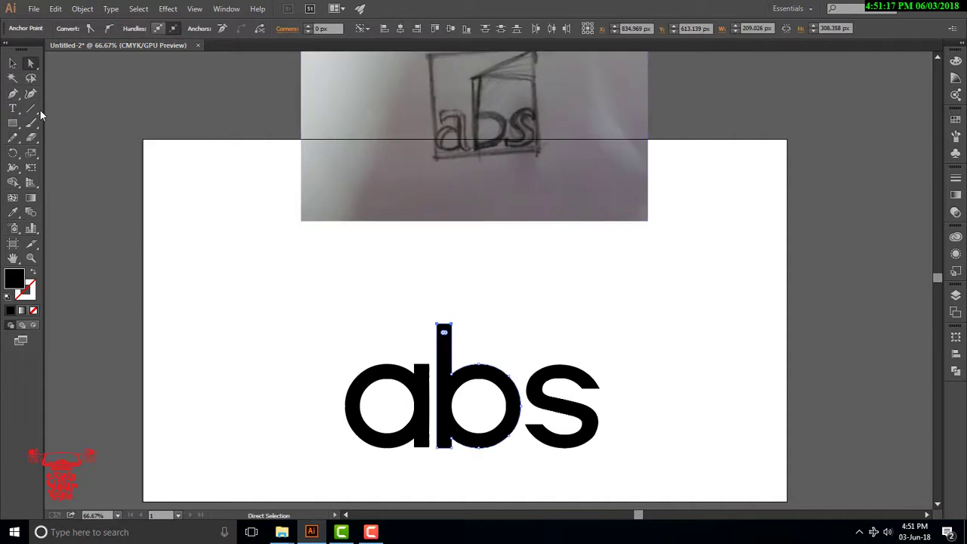
Draw a square about 632 px wide around the letters, spanning from the a's outer edge to the s's.
left_click(12, 123)
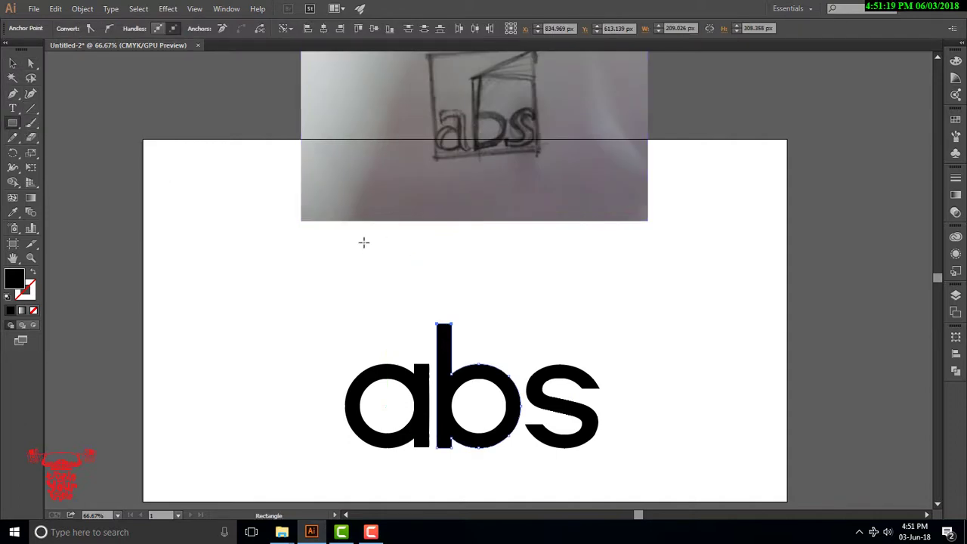
left_click_drag(344, 230, 598, 454)
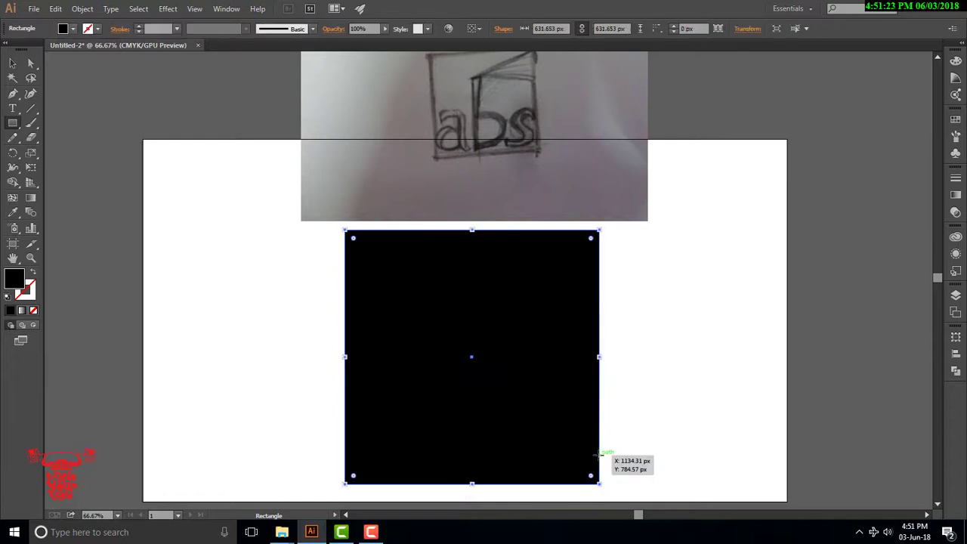
left_click(12, 64)
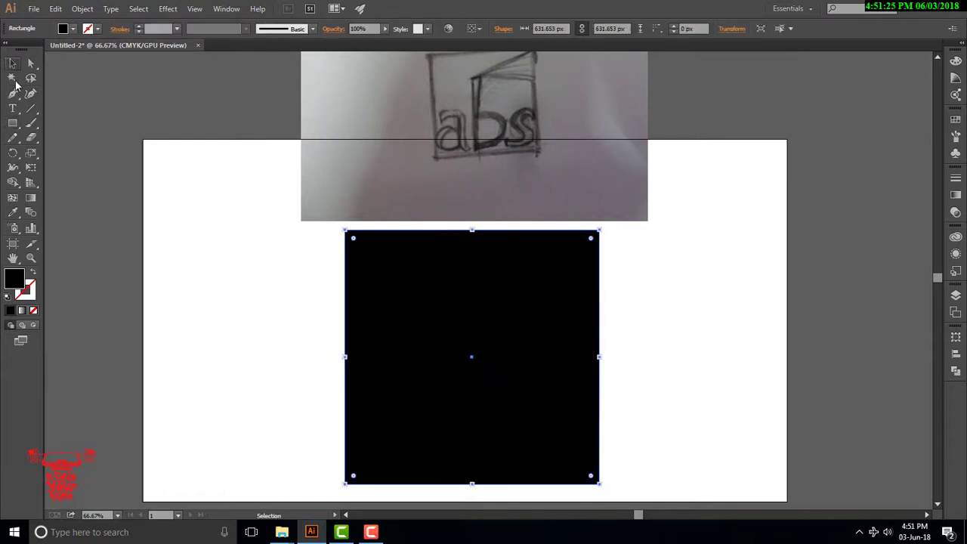
Remove the square's fill and give it a black 1 pt stroke.
left_click(30, 298)
left_click(15, 281)
left_click(33, 309)
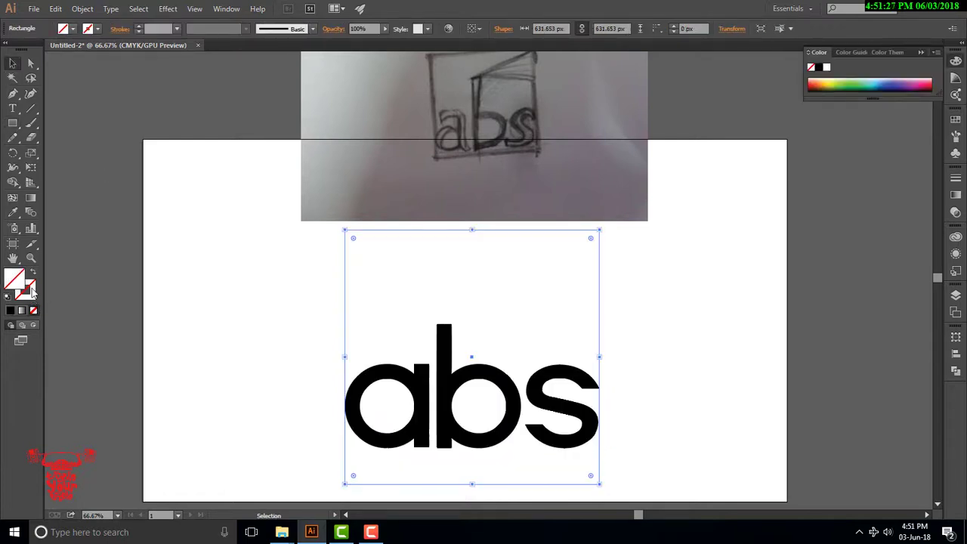
double_click(13, 278)
left_click_drag(349, 324, 342, 325)
left_click(610, 189)
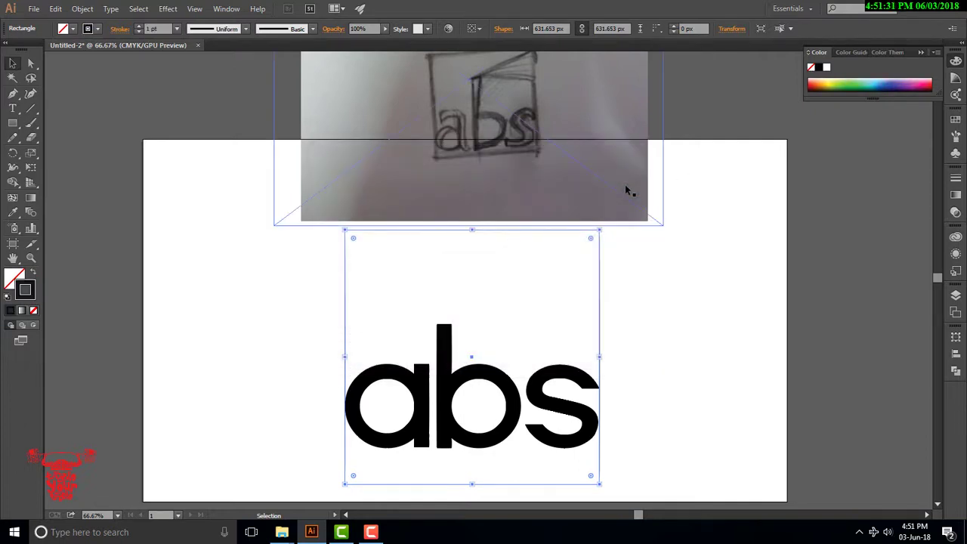
Move the sketch photo away from the square to the artboard's upper-left corner.
left_click(714, 220)
left_click_drag(552, 185, 278, 138)
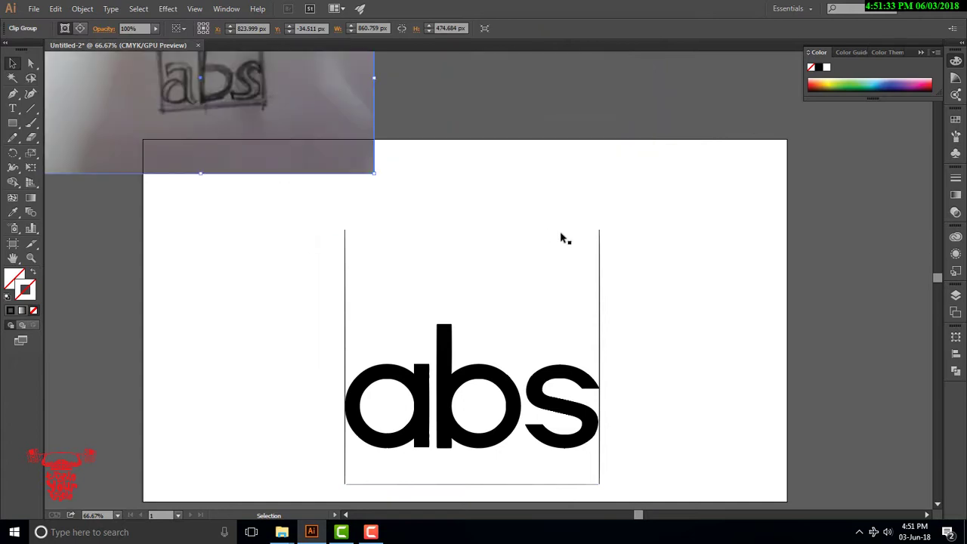
Set the square's stroke to 2 pt and move it straight up until its lower edge meets the letters' baseline.
left_click(566, 230)
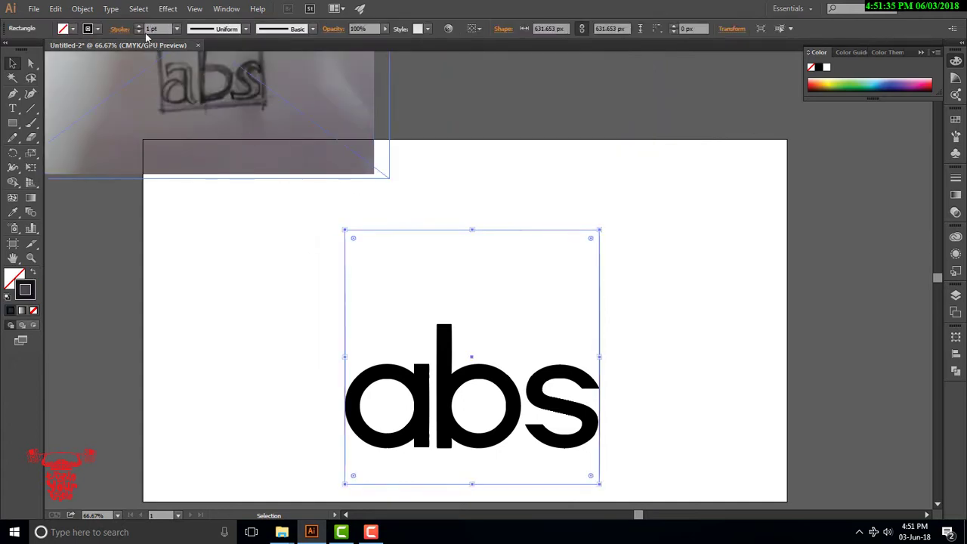
left_click(139, 26)
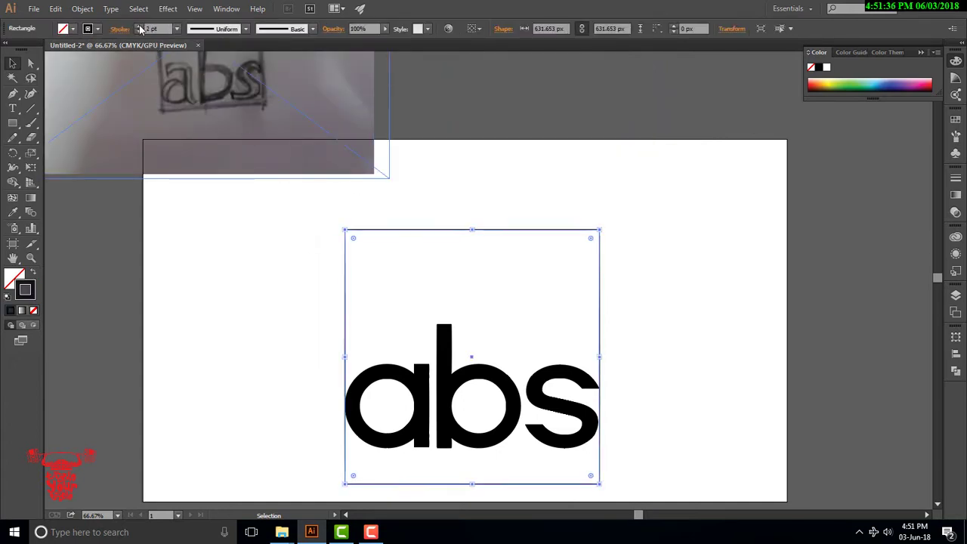
left_click(582, 184)
left_click_drag(600, 458, 602, 428)
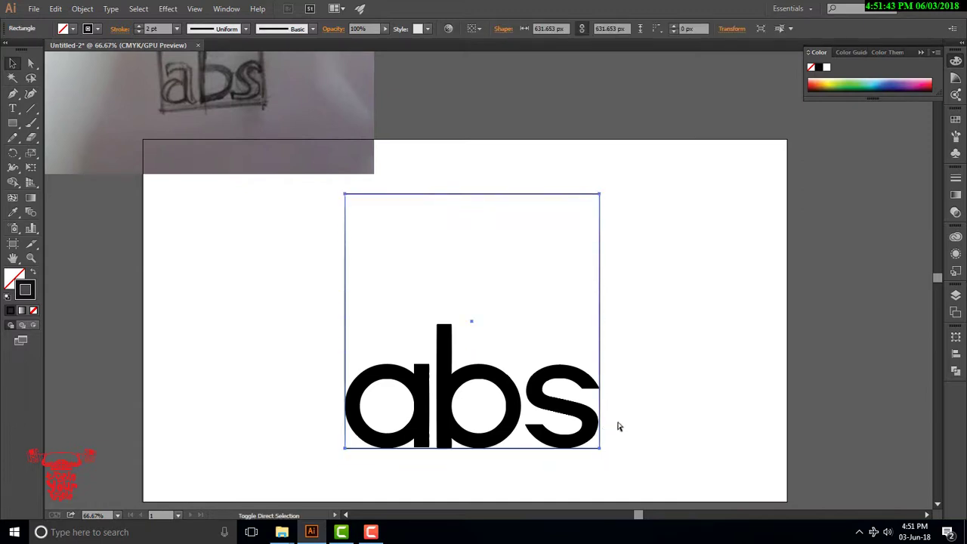
Shorten the square frame by lowering its upper edge toward the b's stem, keeping its lower edge on the letters' baseline.
left_click(704, 392)
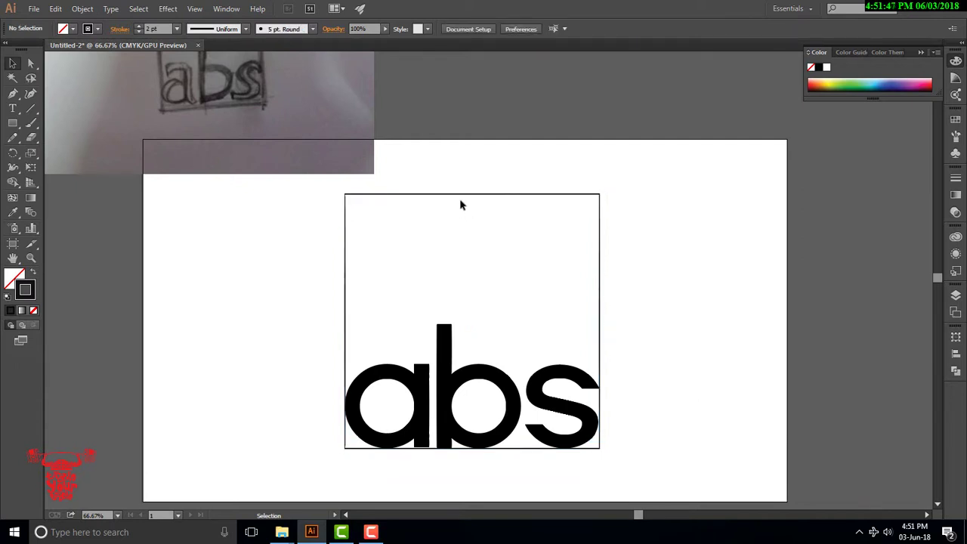
left_click(467, 194)
left_click_drag(474, 194, 476, 240)
left_click(665, 237)
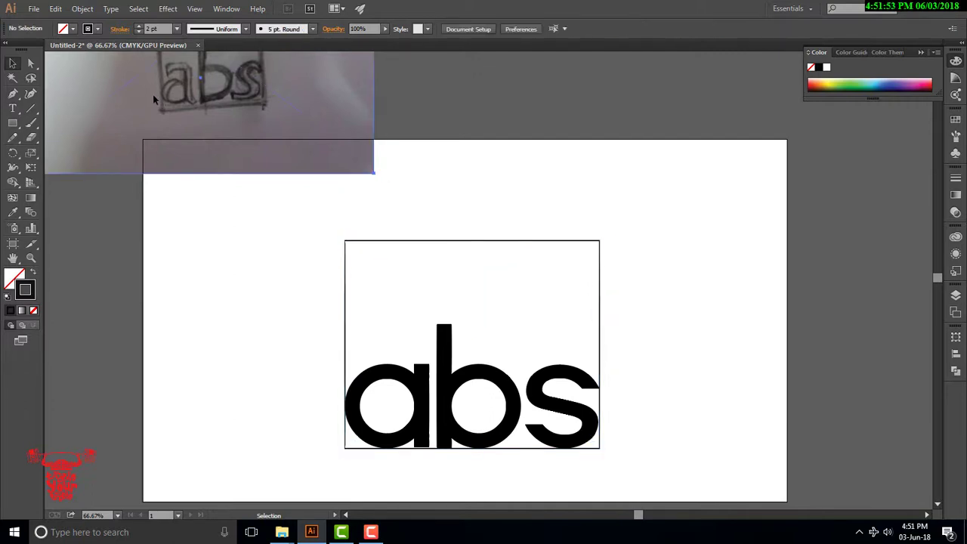
Move the sketch photo down beside the frame so the whole pencil drawing can be seen.
mouse_move(315, 73)
left_mouse_down()
mouse_move(205, 192)
mouse_move(270, 174)
left_mouse_up()
left_click(387, 137)
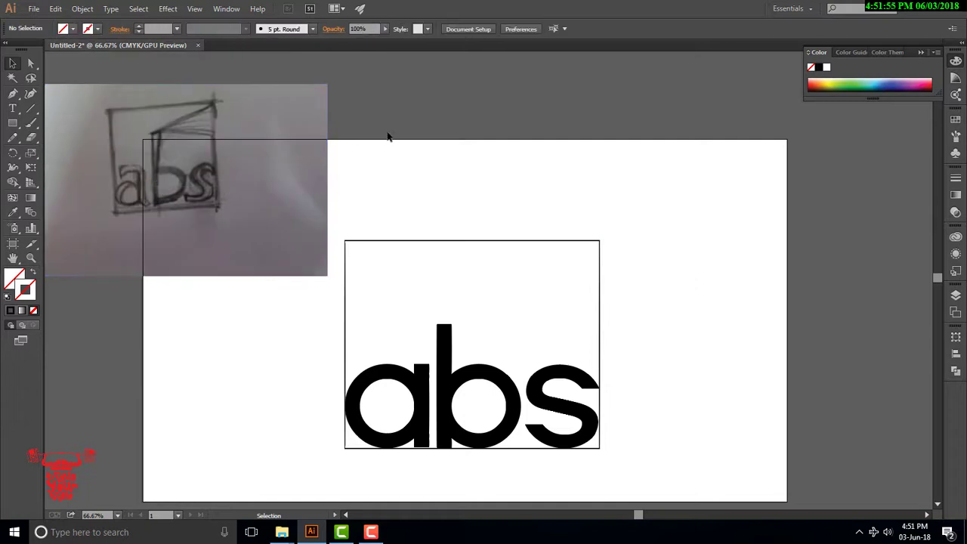
Draw a black rectangle about 37 × 244 px over the b's stem, extending it upward inside the frame.
left_click(444, 336)
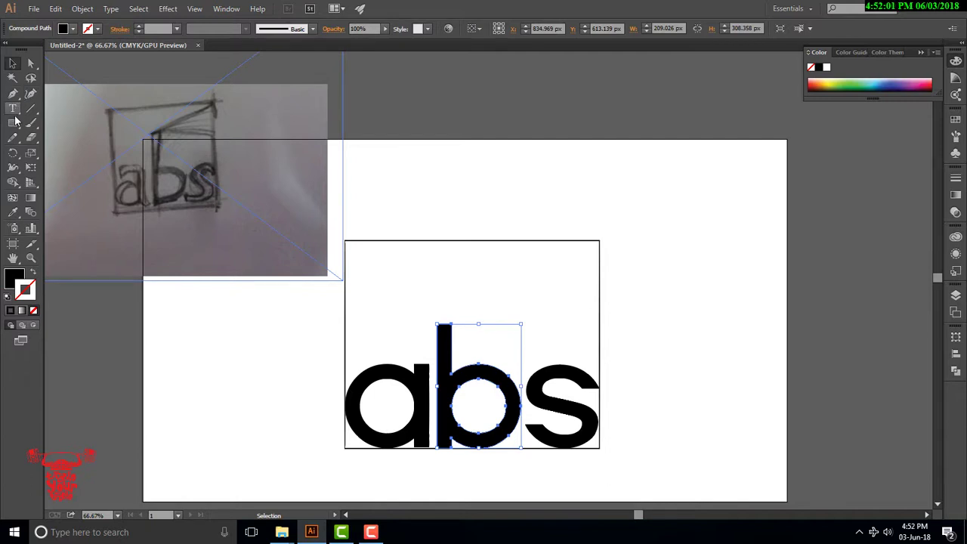
left_click(15, 121)
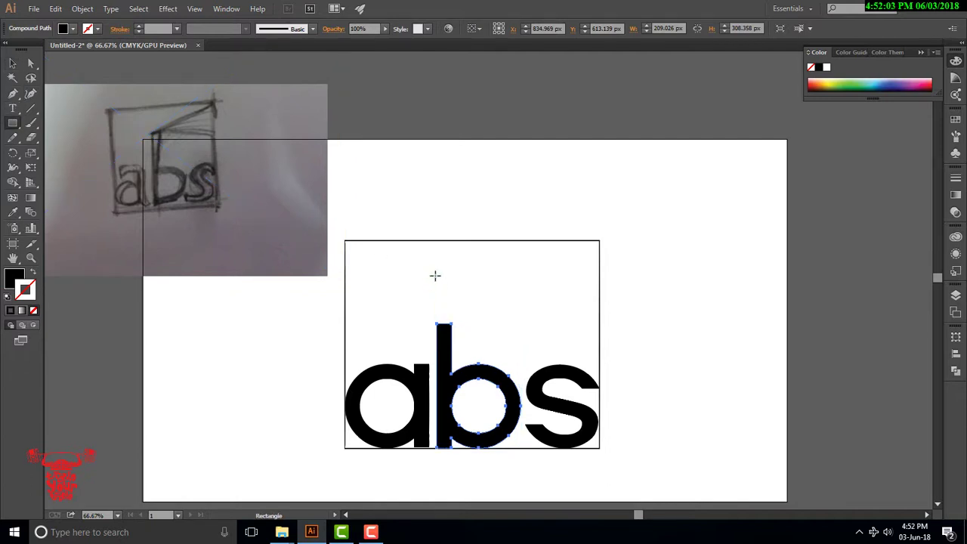
left_click_drag(435, 275, 451, 371)
left_click(12, 61)
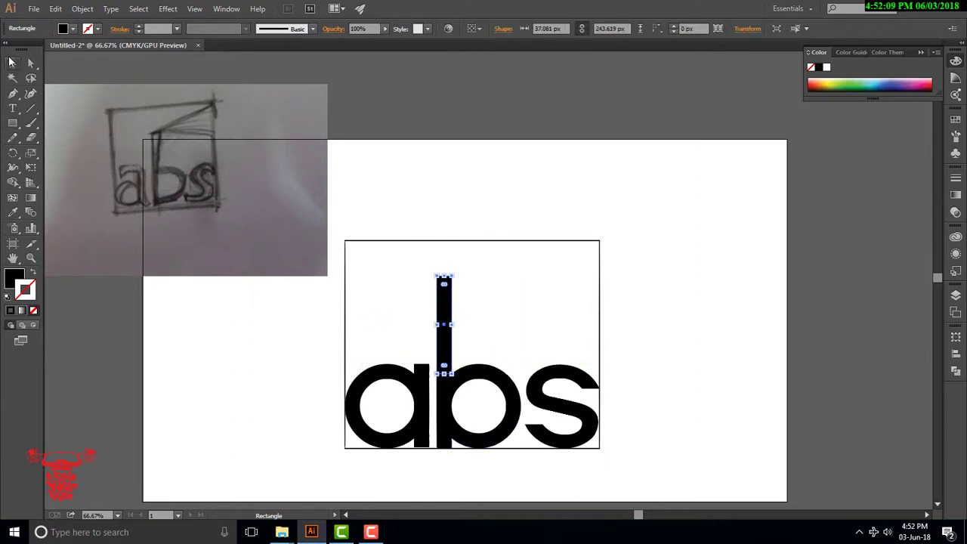
left_click(522, 227)
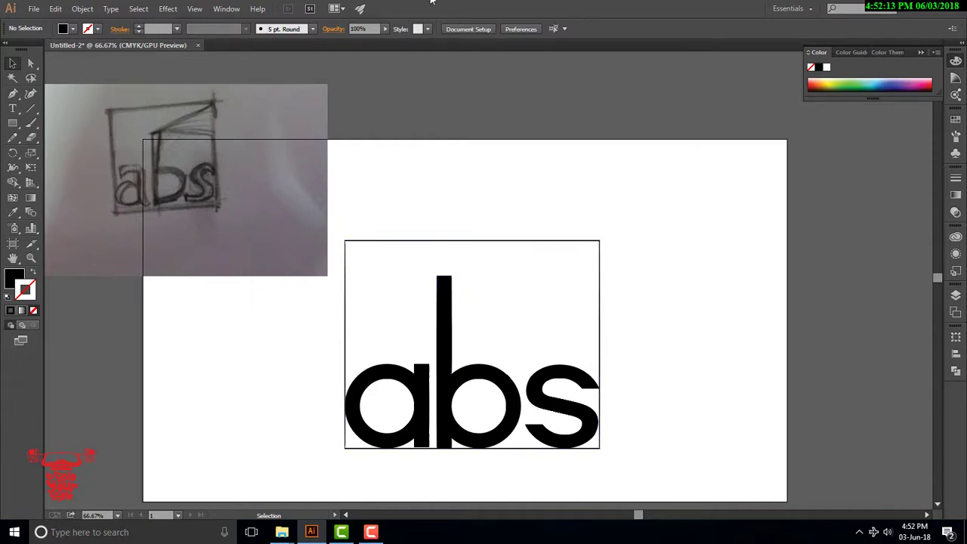
Unite the stem rectangle and the letter b into a single shape.
left_click(446, 291)
left_click(480, 368, "shift")
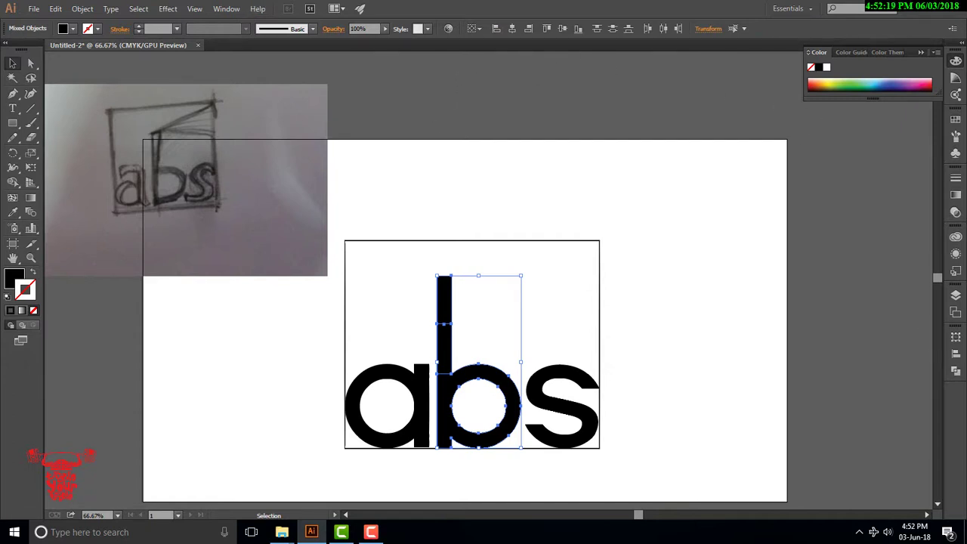
left_click(955, 377)
left_click(814, 354)
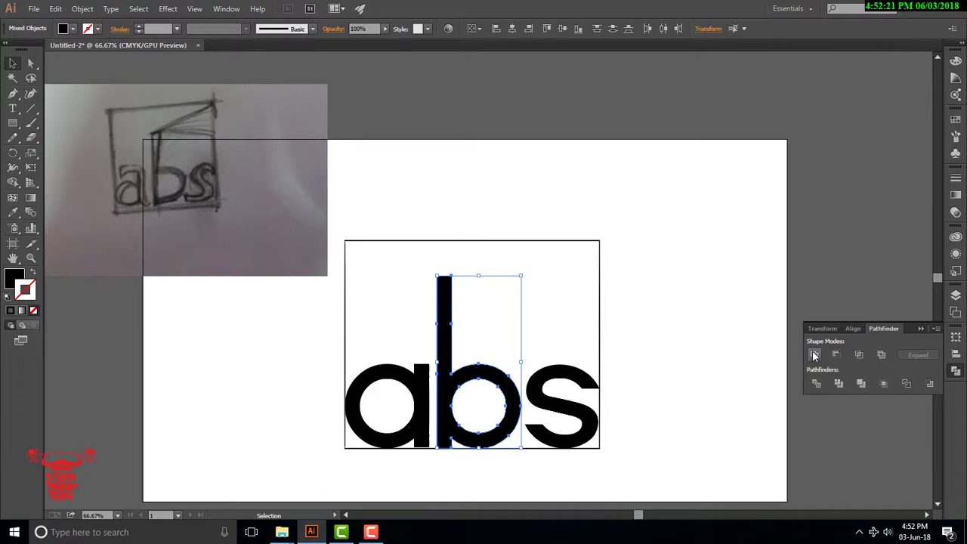
left_click(797, 259)
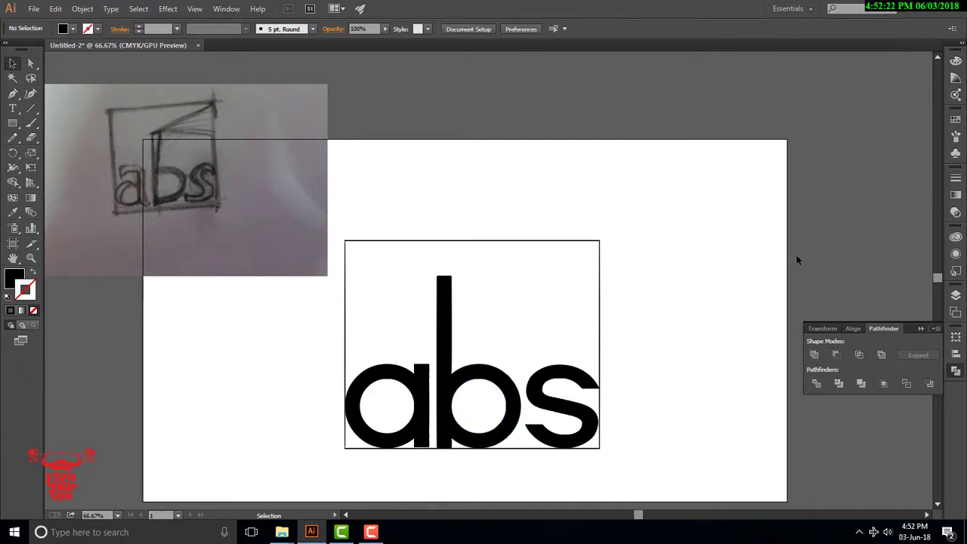
left_click(449, 293)
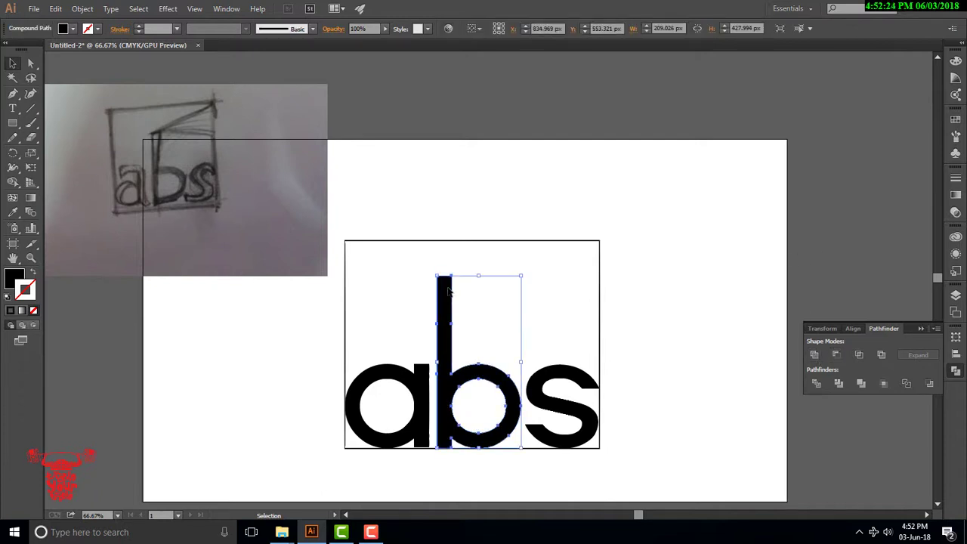
left_click(638, 310)
left_click(580, 369)
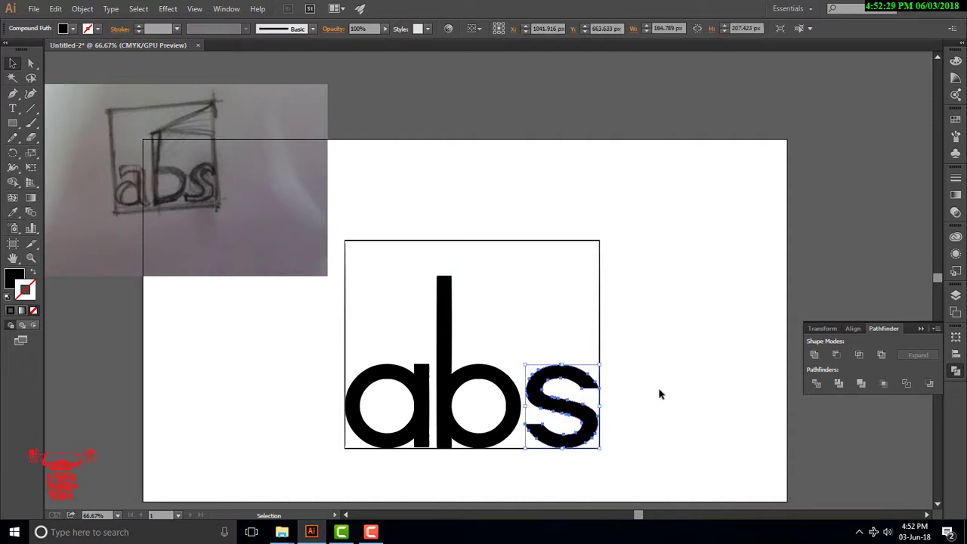
left_click(615, 339)
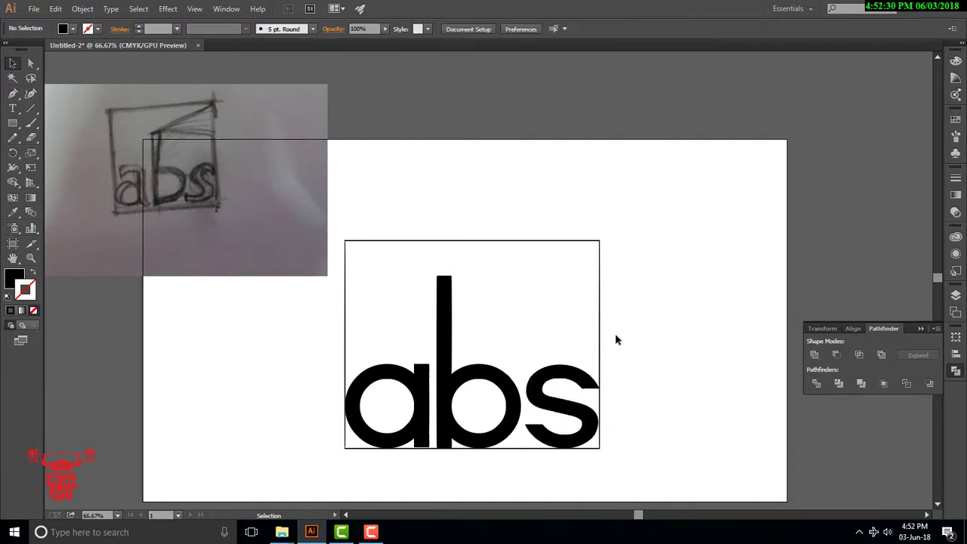
Start a Pen path at the upper-right corner of the b's stem.
left_click(13, 92)
left_click_drag(531, 299, 520, 283)
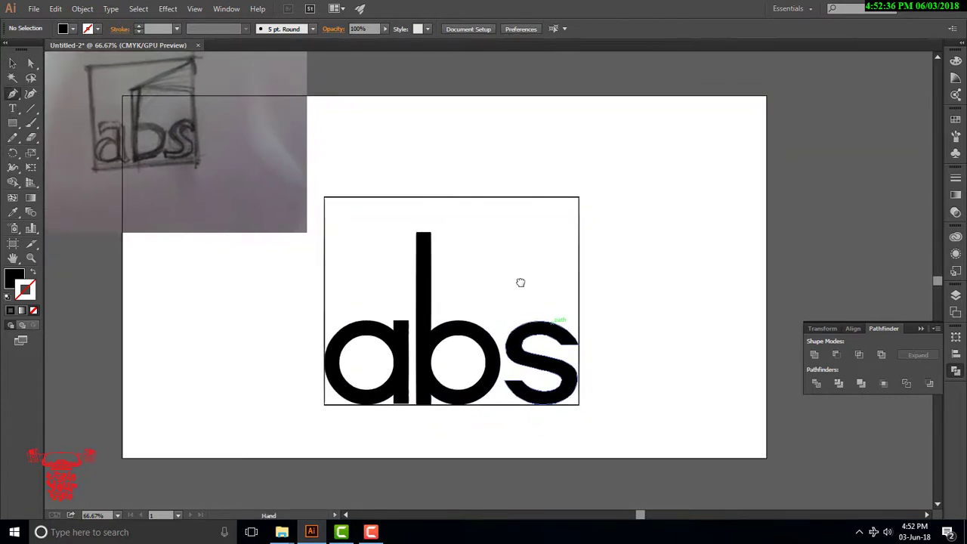
left_click(431, 234)
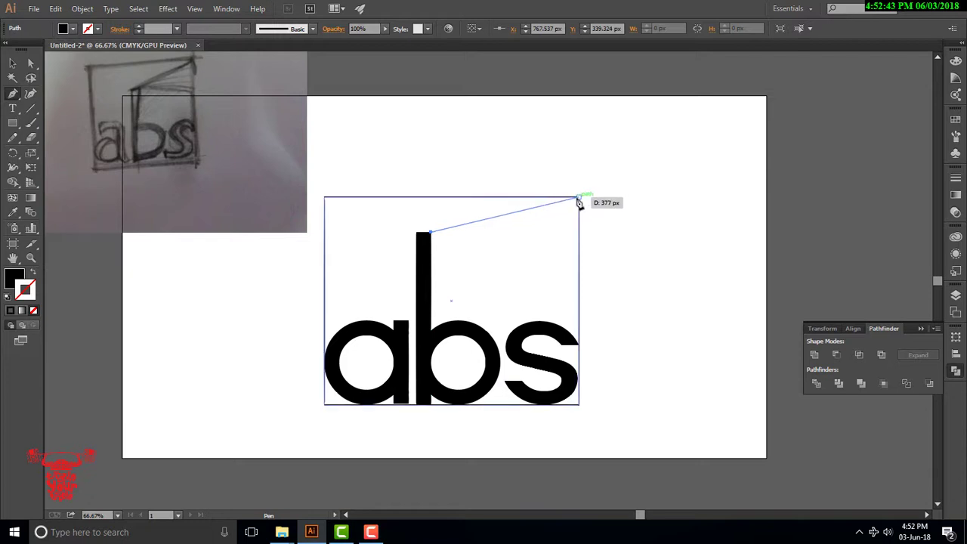
left_click_drag(578, 198, 673, 197)
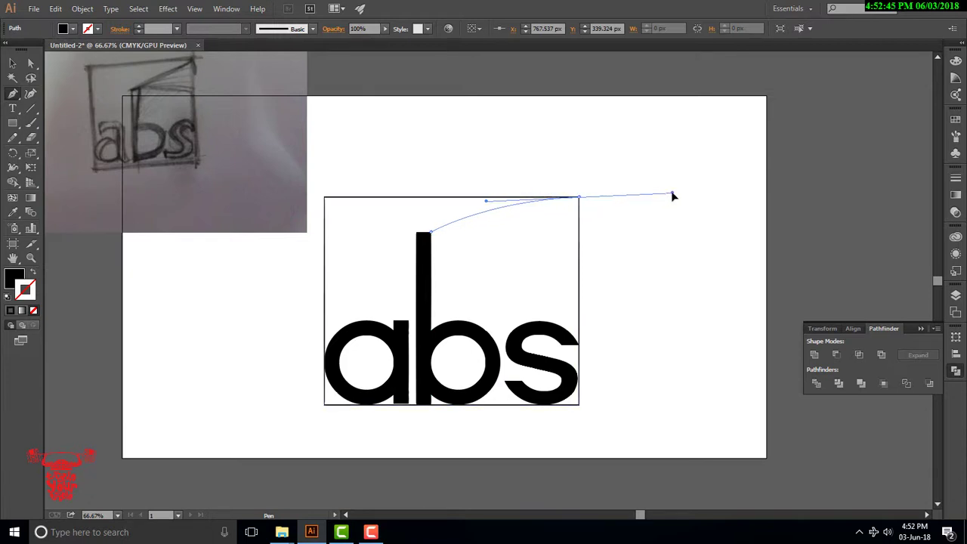
key("ctrl+z")
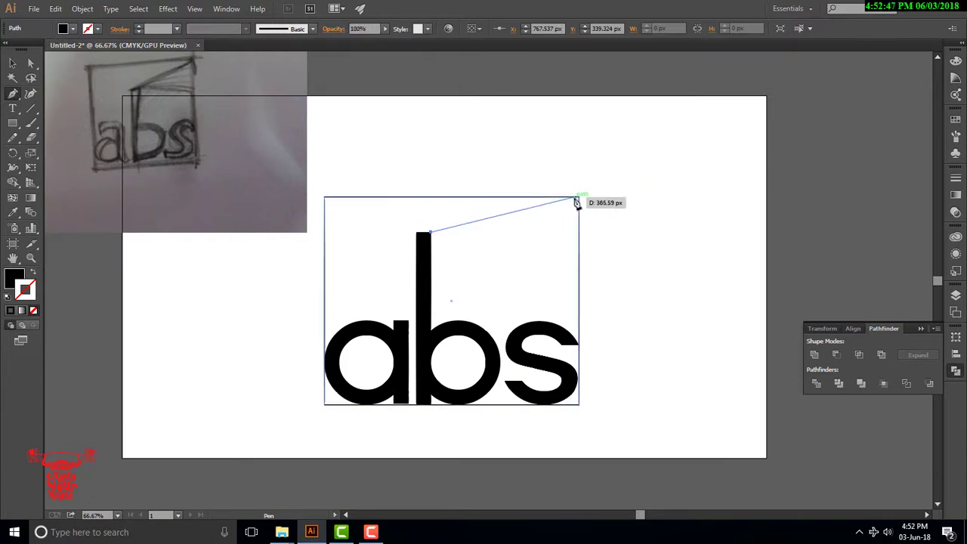
left_click(579, 200)
left_click_drag(578, 198, 599, 198)
key("ctrl+z")
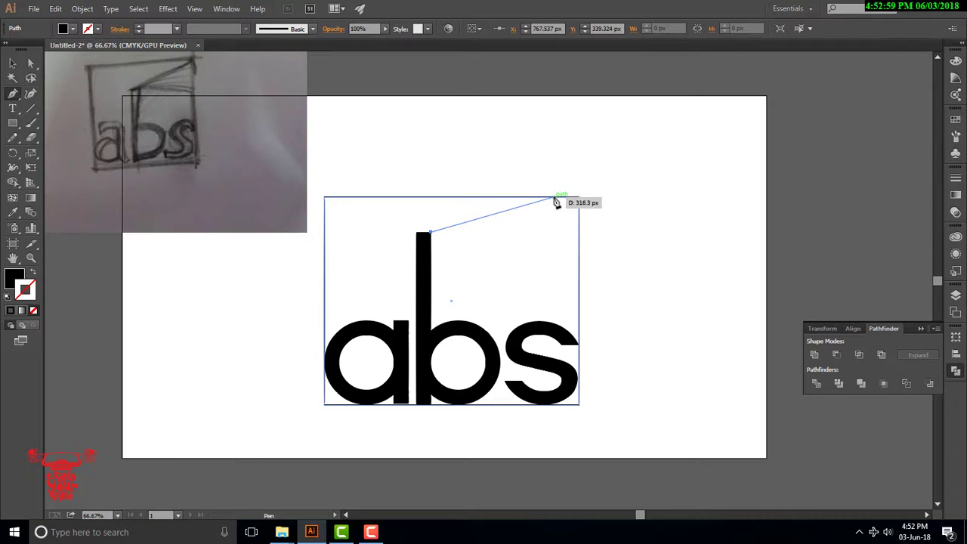
Complete a thin black wedge from the stem to the frame's upper-right corner, about 63 px wide along the frame's upper edge.
left_click(554, 197)
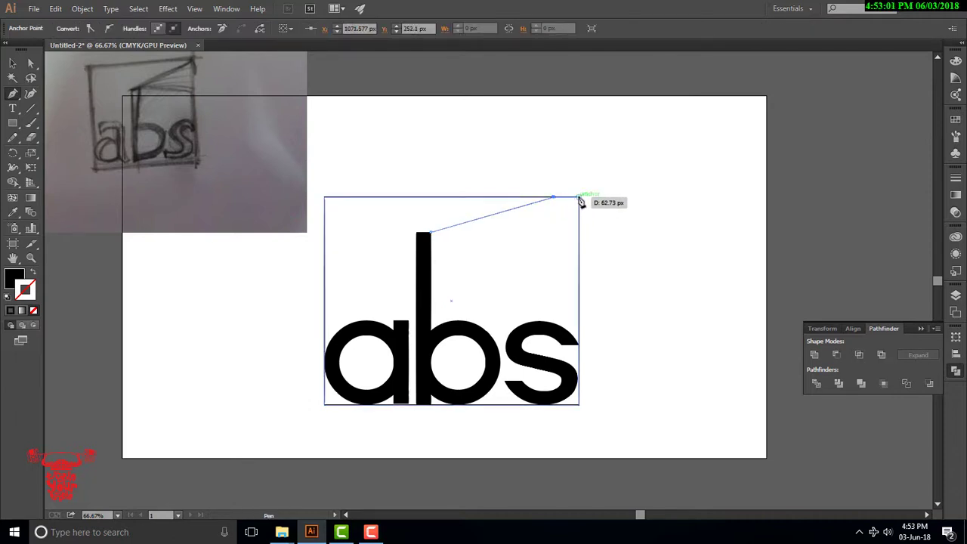
left_click(579, 197)
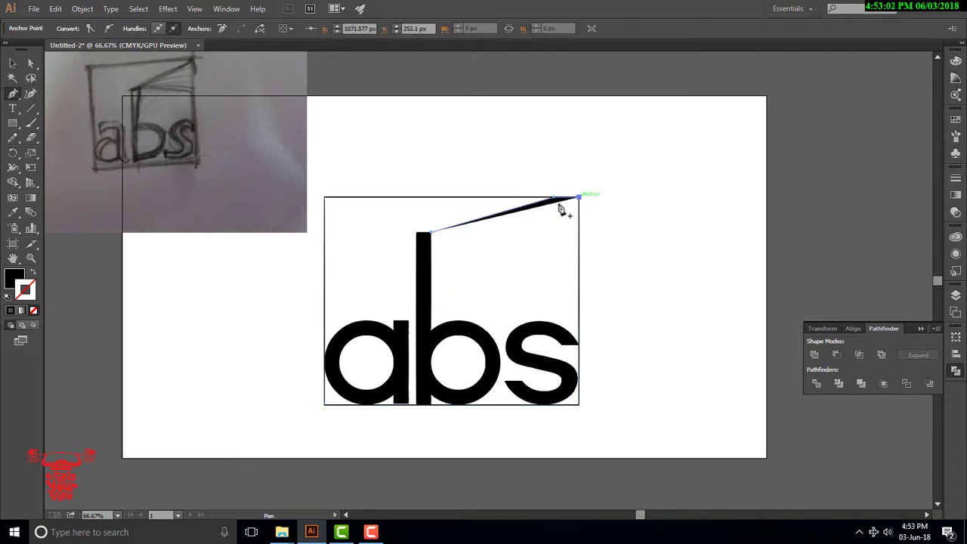
left_click(432, 236)
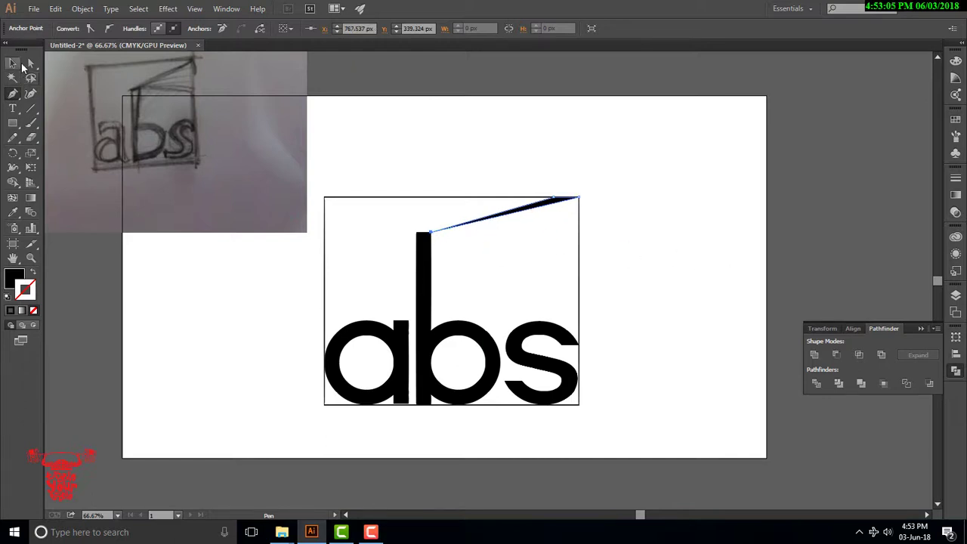
Move the wedge's pointed tip to the upper-left corner of the b's stem.
left_click(31, 67)
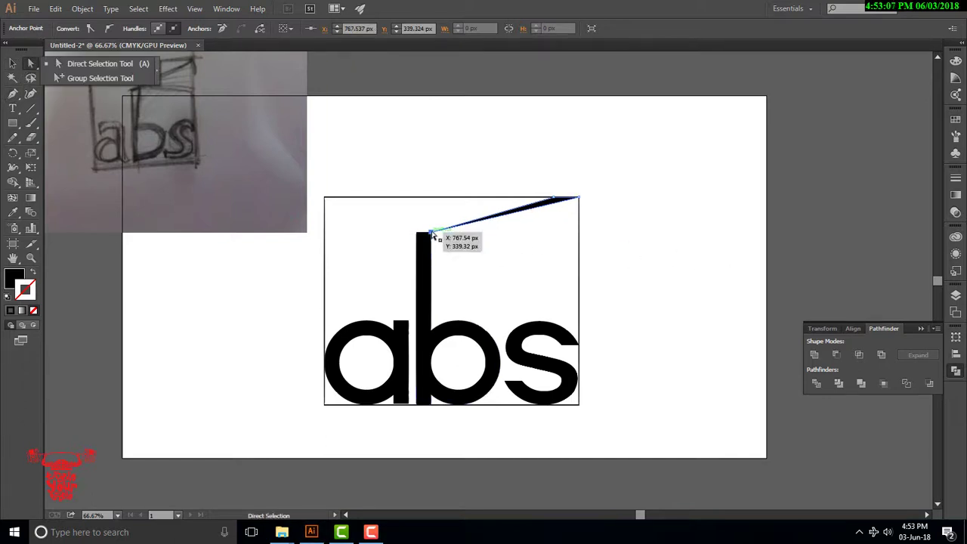
mouse_move(421, 237)
left_mouse_down()
mouse_move(438, 242)
mouse_move(416, 232)
left_mouse_up()
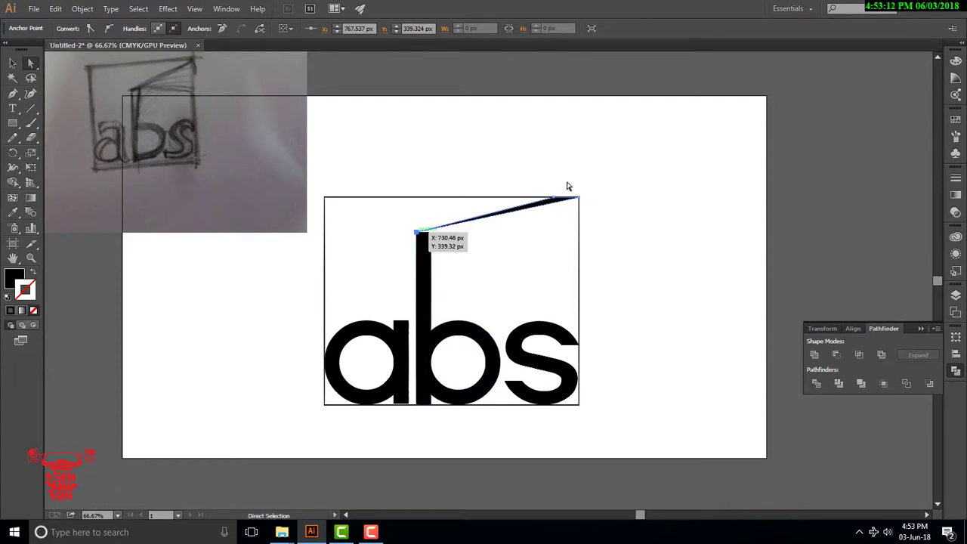
left_click(632, 196)
key("v")
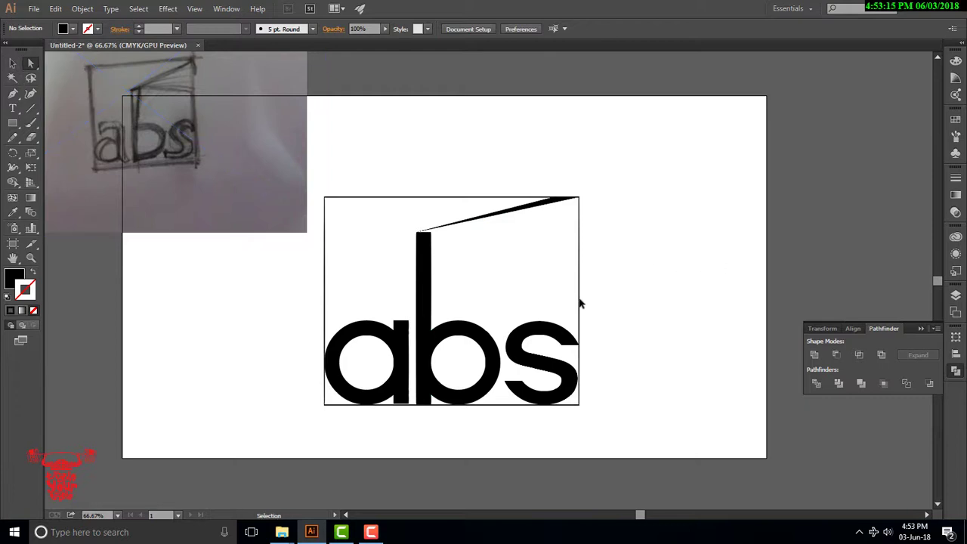
Pull the wedge's outer corner inward along the frame's upper edge to about X 1114 px.
left_click_drag(592, 303, 615, 323)
left_click_drag(631, 340, 575, 284)
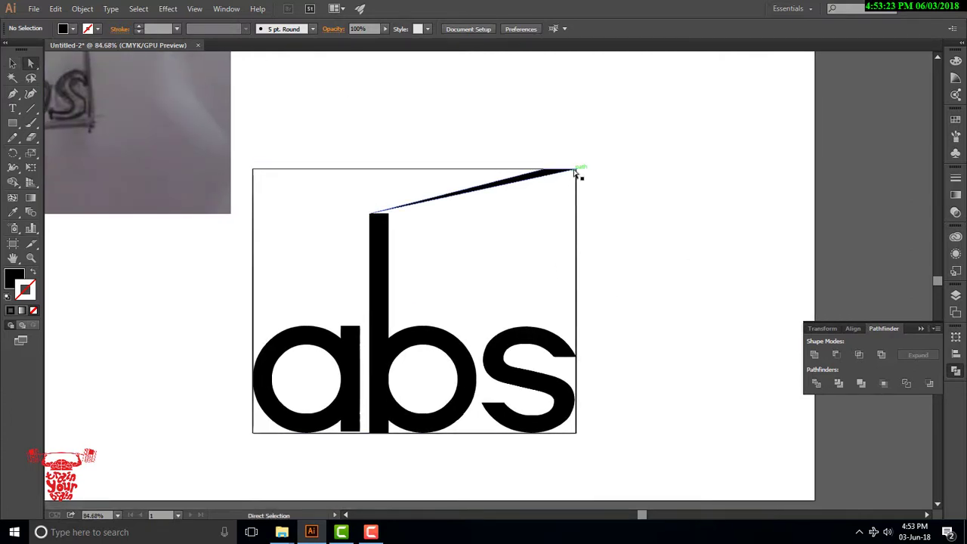
left_click_drag(575, 173, 567, 171)
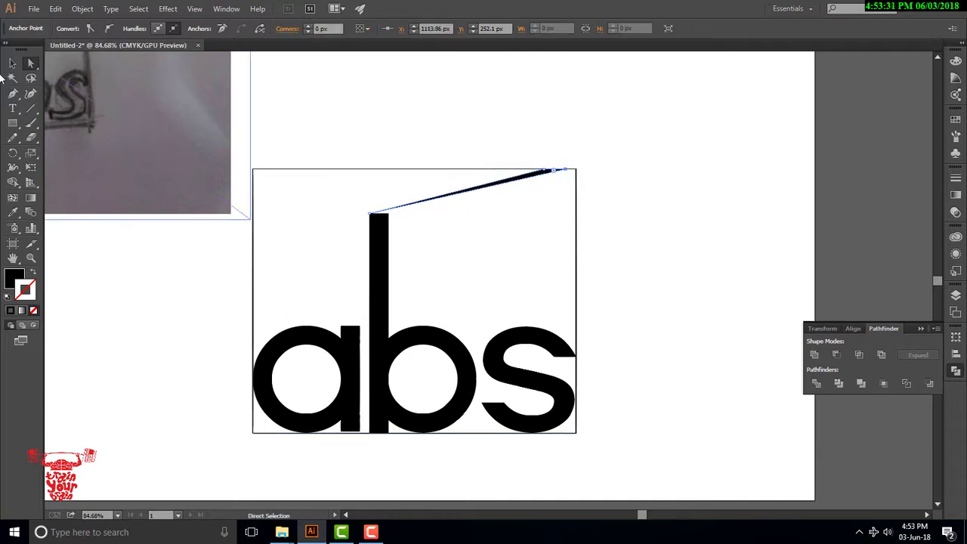
key("v")
Begin a second Pen path at the upper-right corner of the b's stem, below the first wedge.
key("p")
left_click(389, 215)
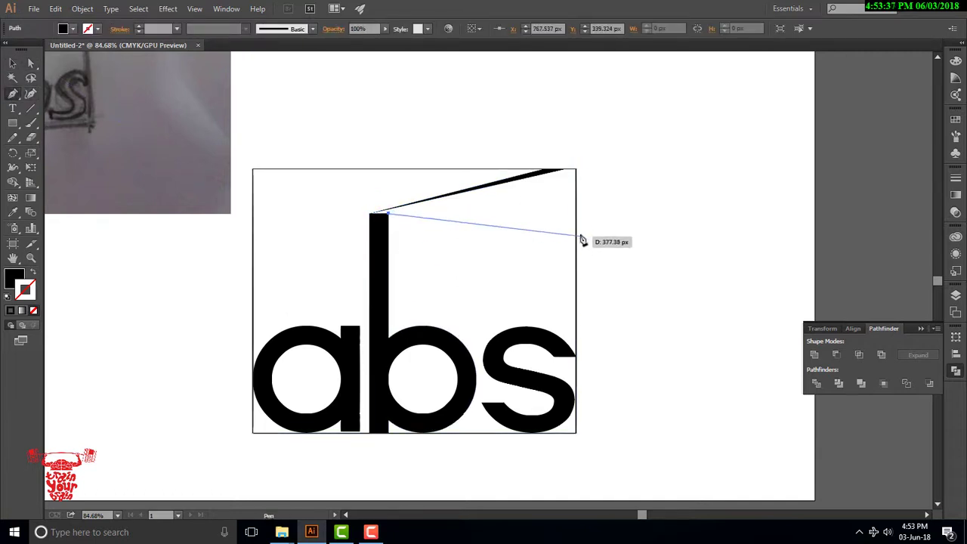
left_click_drag(577, 205, 590, 221)
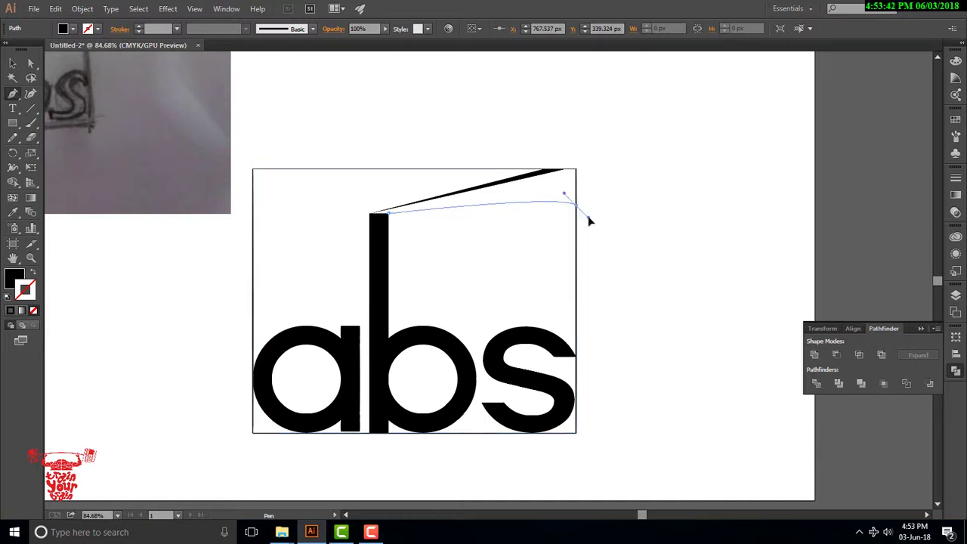
left_click_drag(298, 150, 392, 209)
key("ctrl+z")
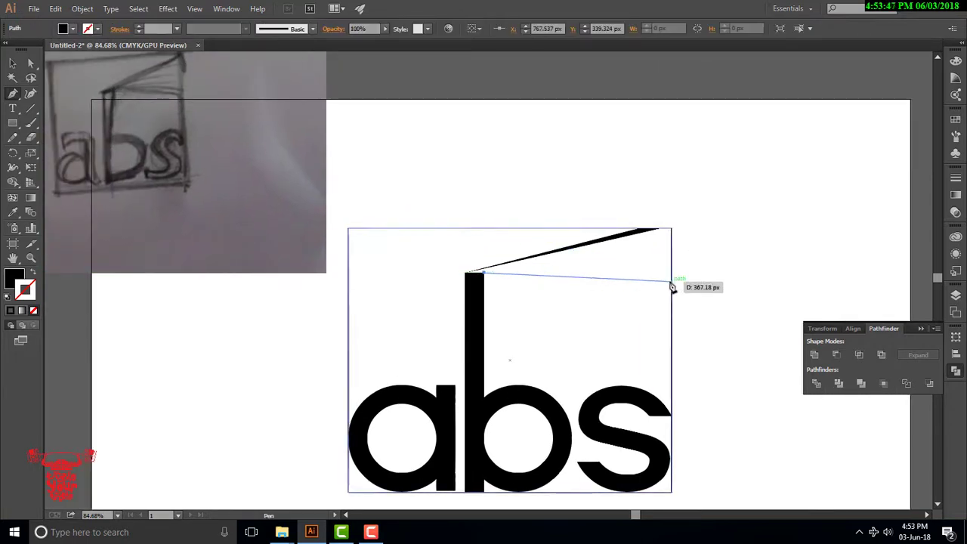
Draw a thin curved wedge from the b's stem to the frame's right edge, about 25 px high there, and close it at the stem.
left_click_drag(671, 281, 688, 296)
left_click(744, 296)
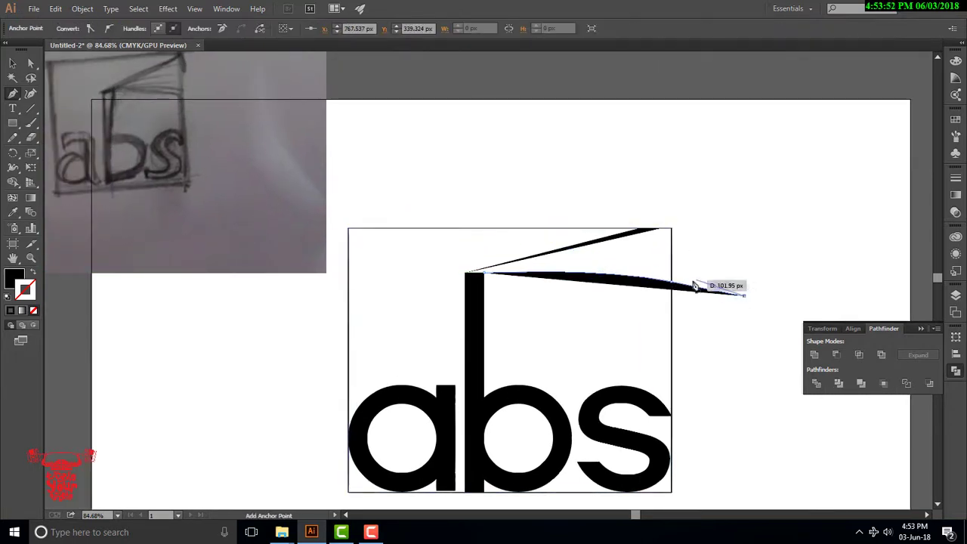
key("ctrl+z")
left_click(671, 281)
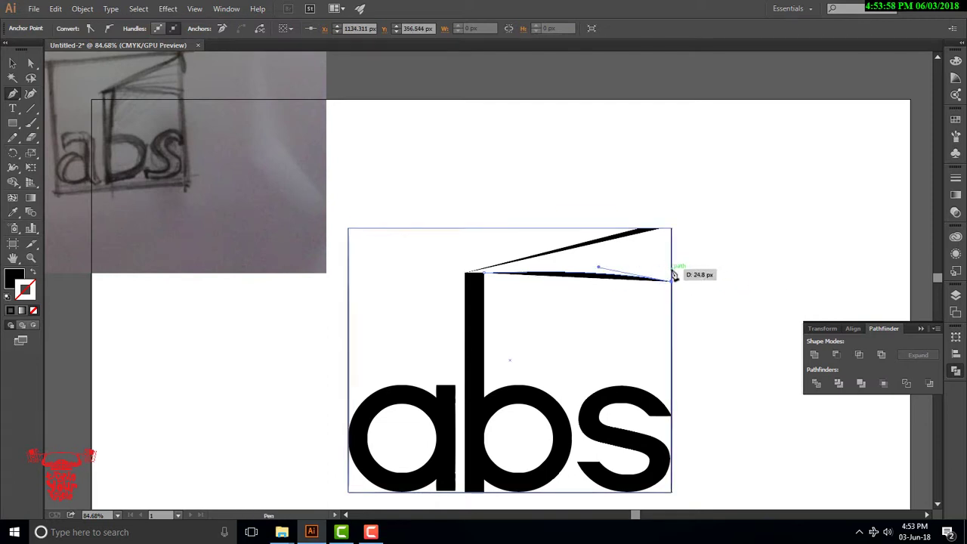
left_click(672, 272)
left_click(483, 272)
left_click_drag(483, 272, 377, 278)
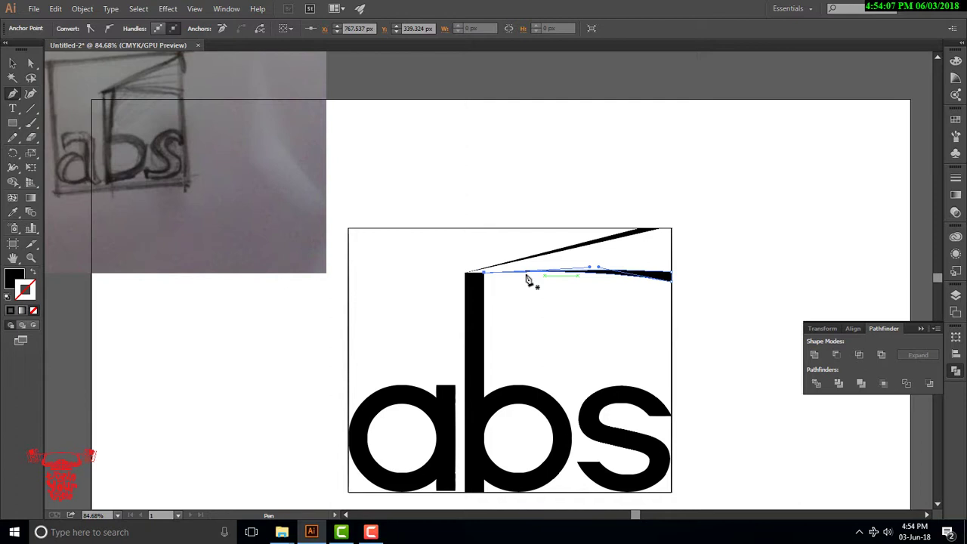
left_click(757, 253)
left_click(747, 243)
left_click(757, 253)
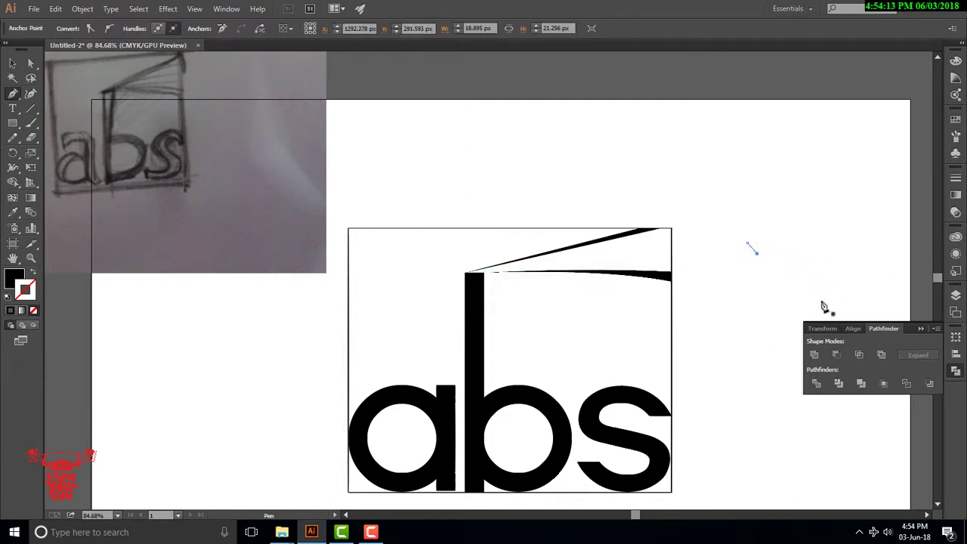
Draw a thin wedge with the Pen tool from the frame's upper-right corner to the b's stem, about 18 px high at its outer end.
left_click(671, 228)
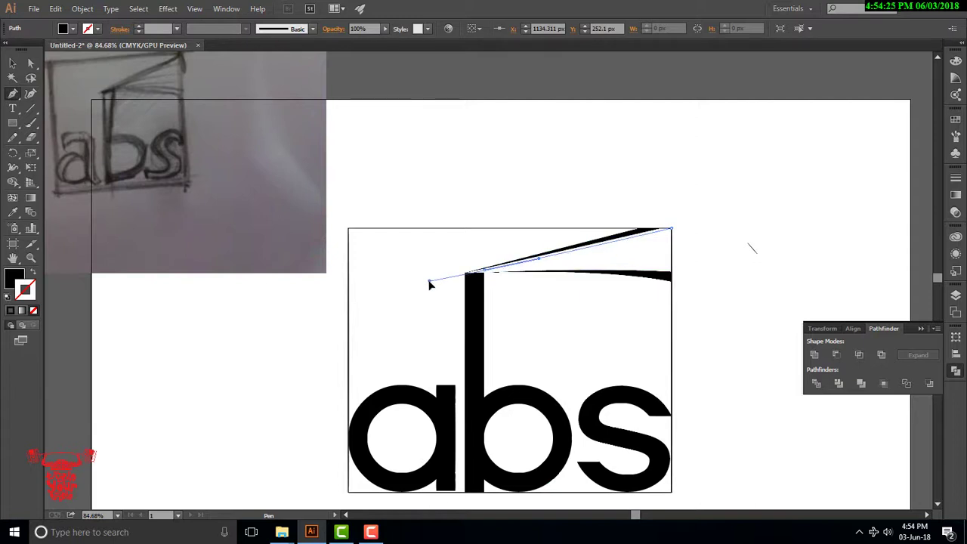
left_click(467, 269)
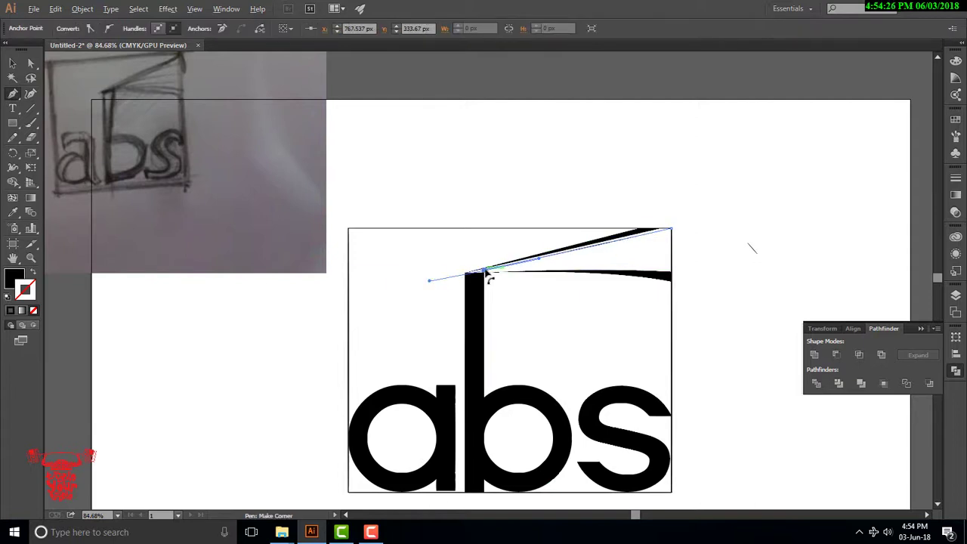
left_click(669, 239)
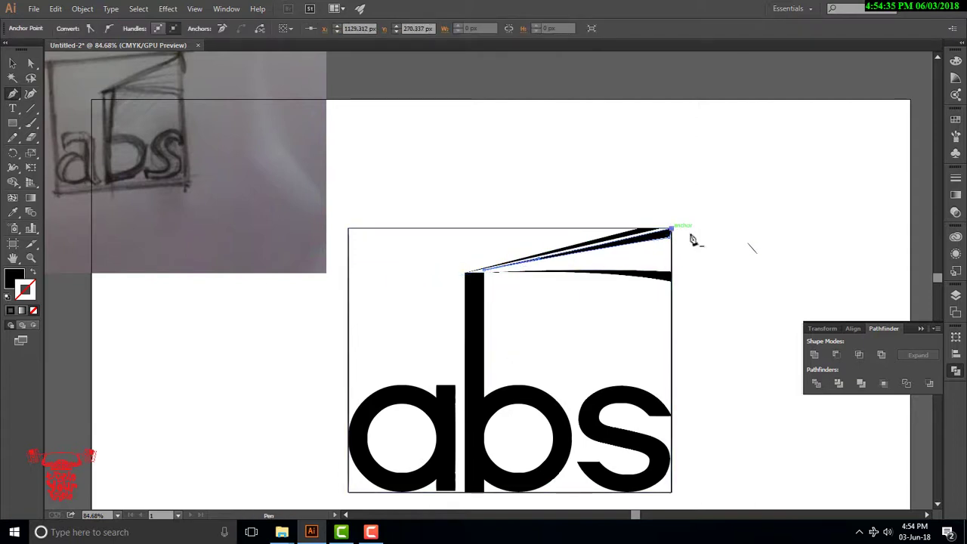
Draw a third wedge below it from the frame's right edge to a tip at about X 783 px, and close the path.
left_click_drag(691, 281, 791, 384)
left_click(648, 208)
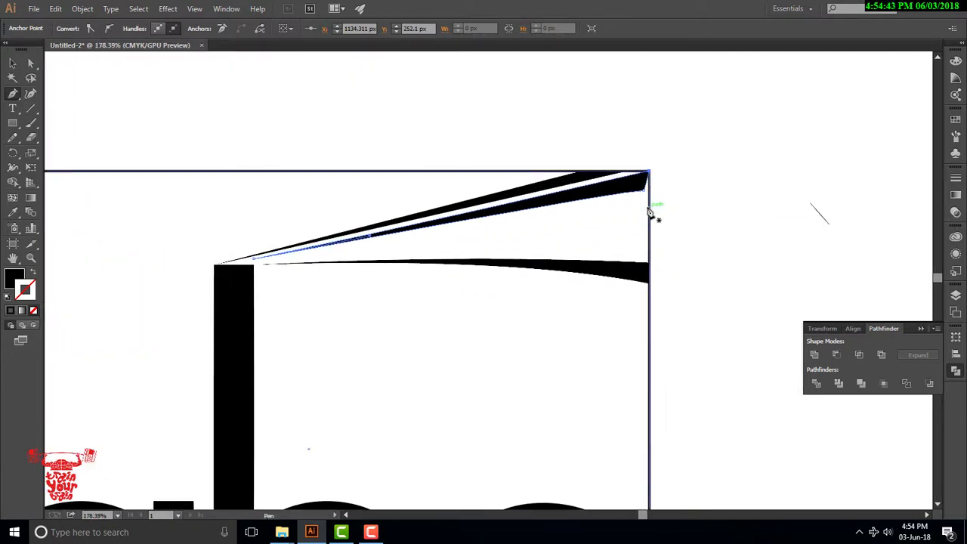
left_click(270, 257)
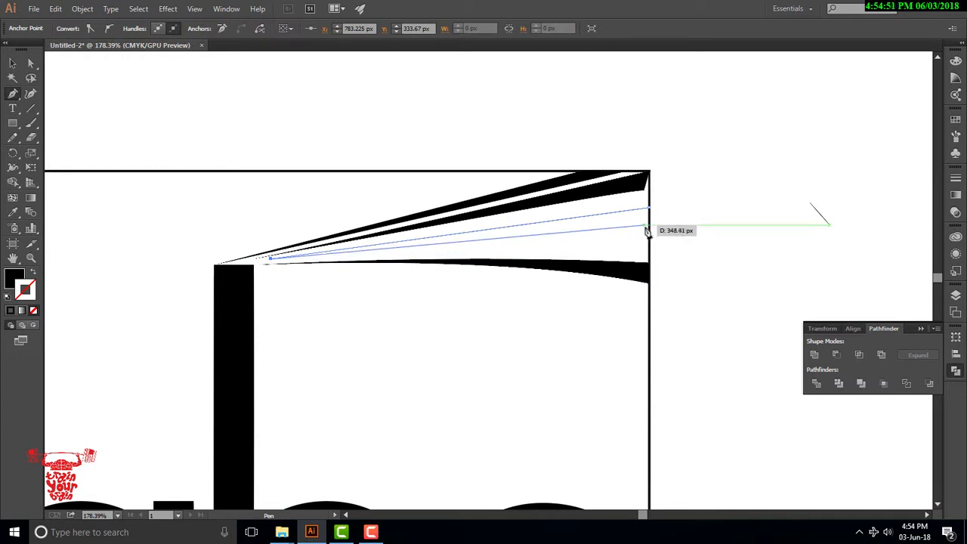
left_click_drag(646, 226, 680, 237)
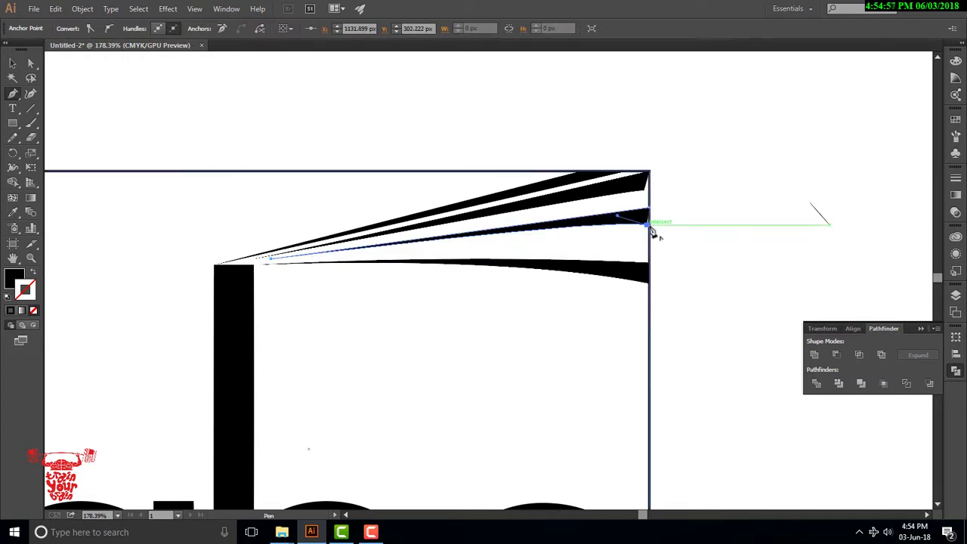
Draw a curved wedge from the frame's right edge at about Y 318 px to a tip near X 807 px, and close it.
left_click(648, 243)
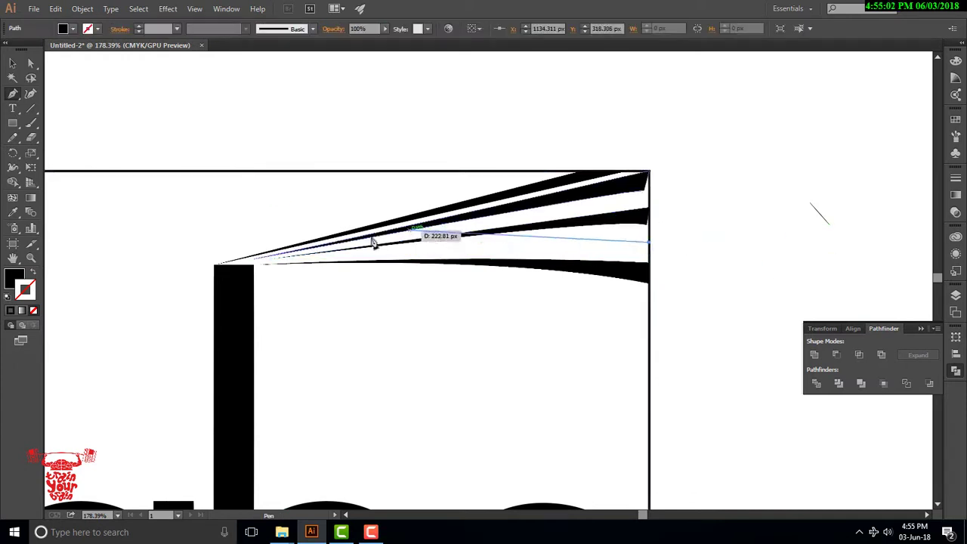
left_click_drag(296, 259, 110, 280)
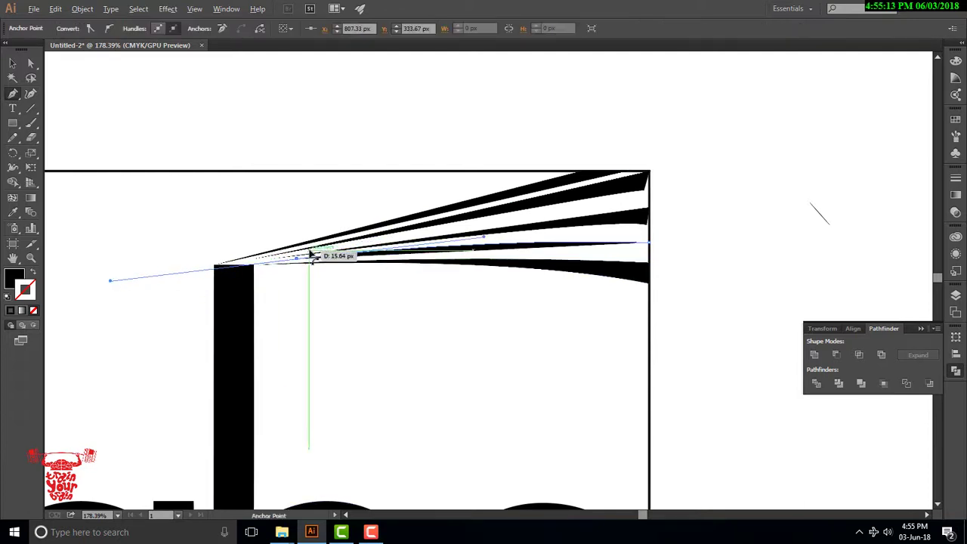
left_click(649, 255)
left_click_drag(674, 266, 725, 274)
left_click(649, 256)
left_click(648, 242)
Move the second wedge's lower outer corner onto the frame's right edge.
key("a")
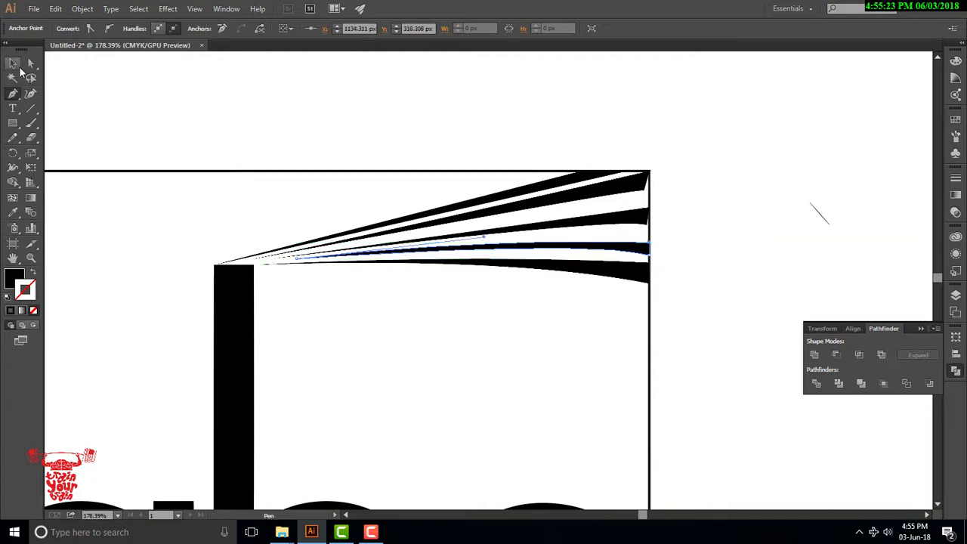
left_click(644, 181)
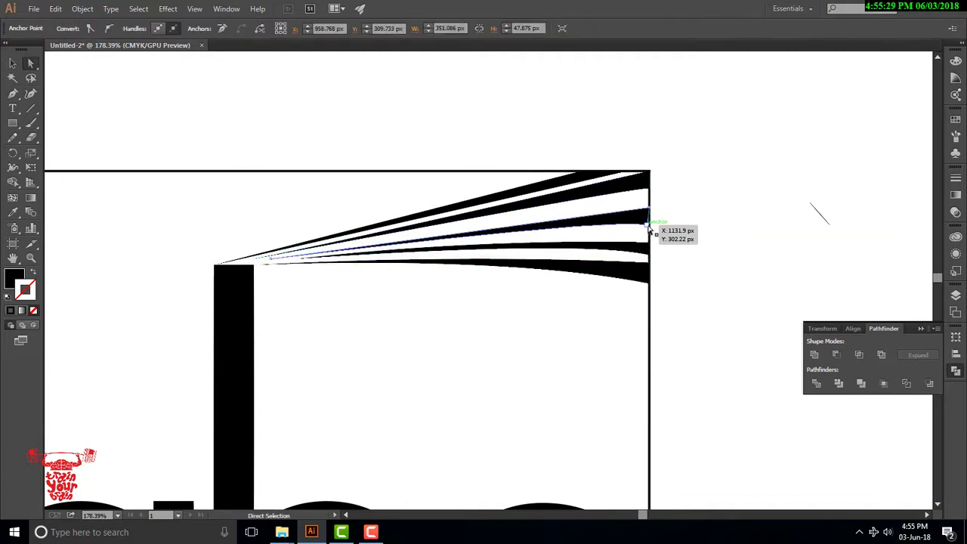
left_click(638, 217)
left_click_drag(648, 225, 648, 198)
left_click(728, 229)
key("ctrl+z")
key("ctrl+z")
Raise the third wedge's upper outer corner about 10 px along the frame's right edge.
left_click(650, 207)
key("Up")
key("shift+Up")
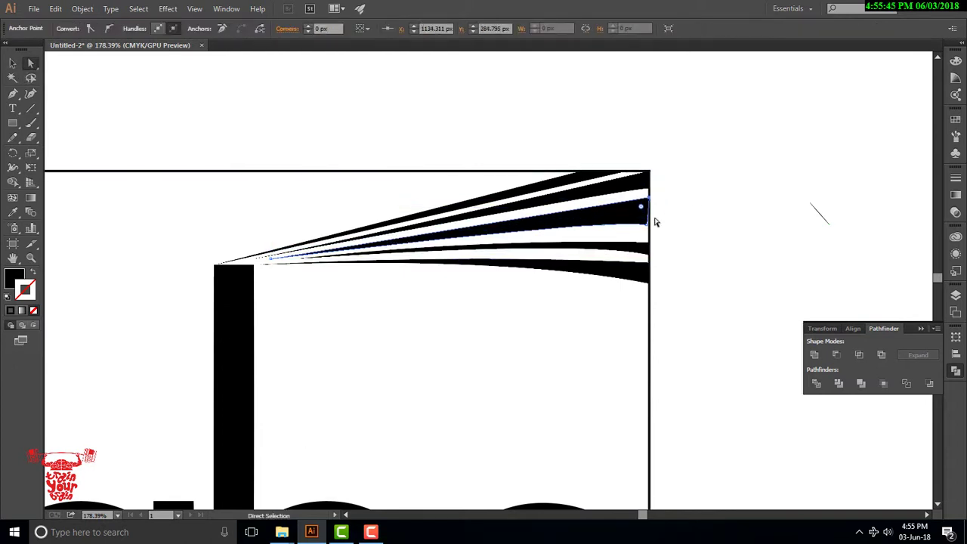
Nudge the third wedge's lower outer corner out to the frame's right edge and raise it about 10 px.
left_click(648, 223)
key("Right")
key("Up")
key("Up")
key("Up")
key("Up")
key("Up")
key("Up")
key("Up")
key("Up")
key("Up")
key("Up")
key("Up")
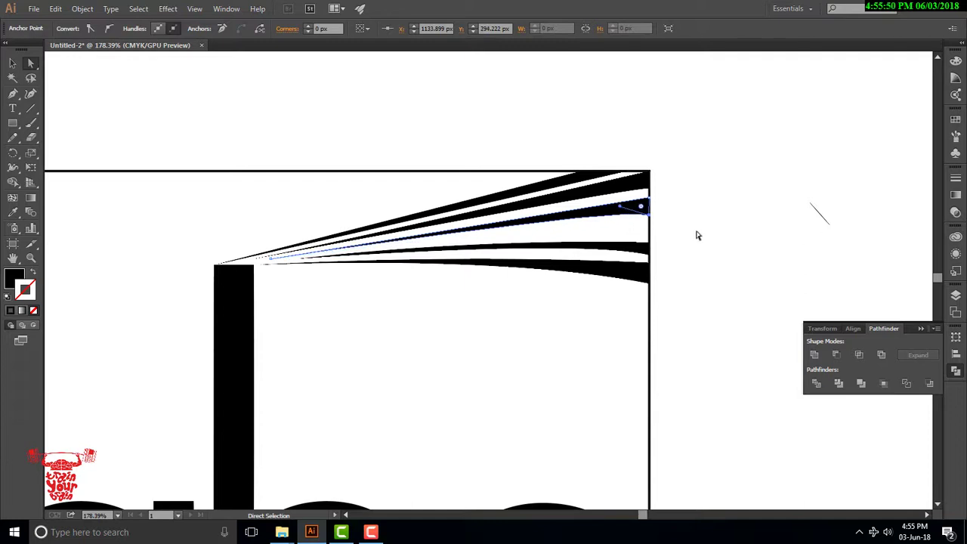
Nudge both outer corners of the third wedge a few more pixels up, closer to the second wedge.
left_click(650, 199)
key("Up")
key("Up")
key("Up")
key("Up")
key("Up")
key("Up")
left_click(649, 215)
key("Up")
key("Up")
key("Up")
key("Up")
key("Up")
key("Up")
key("Up")
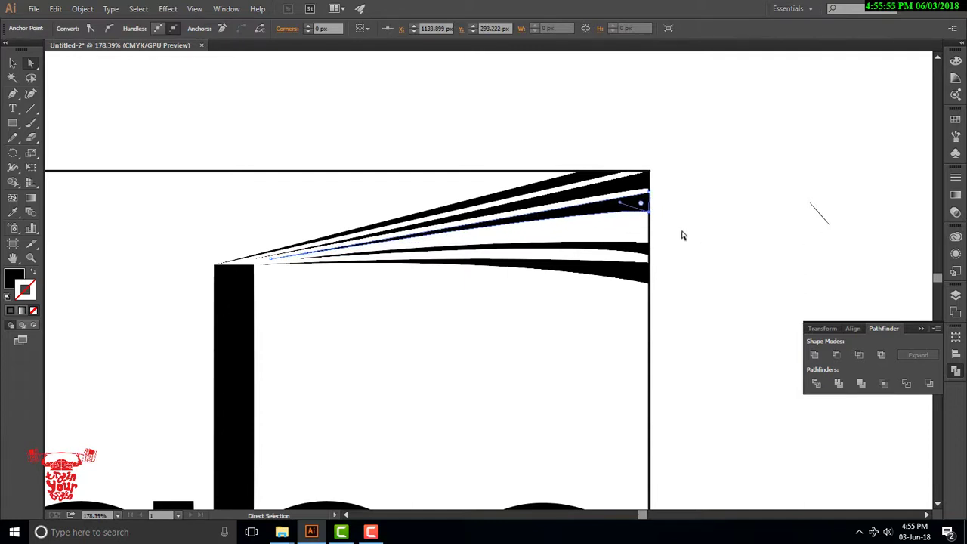
Duplicate the third wedge into the gap beneath it and adjust the copy's pointed tip near the b's stem.
left_click(12, 66)
left_click_drag(635, 202, 659, 247)
key("a")
left_click_drag(270, 247, 271, 261)
left_click(696, 200)
left_click(649, 227)
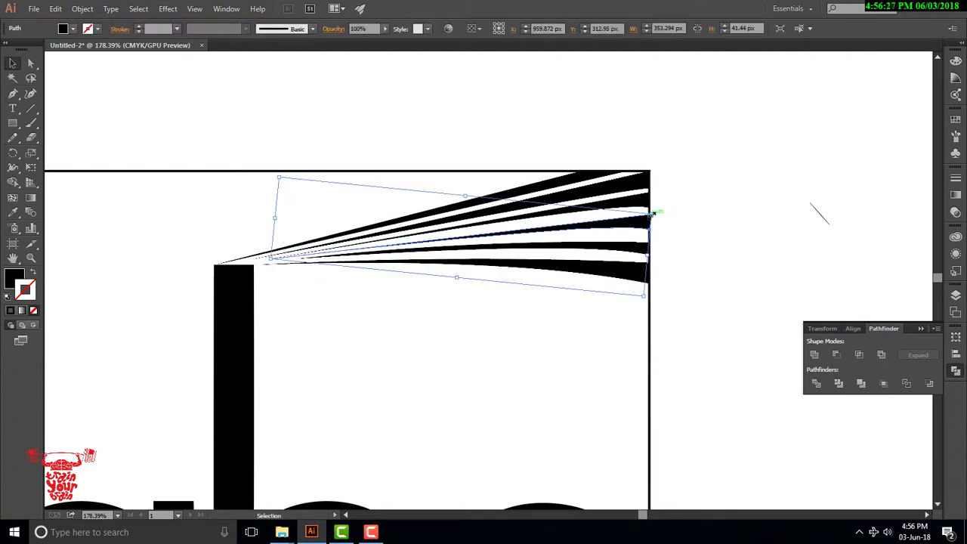
Fit the duplicated wedge's outer end to the frame's right edge and deselect it.
key("a")
left_click_drag(650, 215, 654, 234)
key("v")
left_click(650, 228)
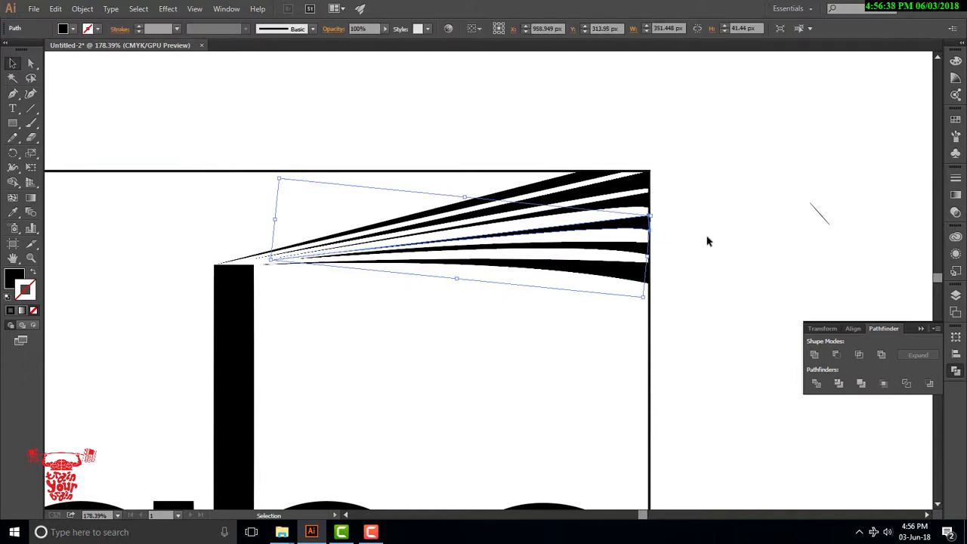
left_click(708, 241)
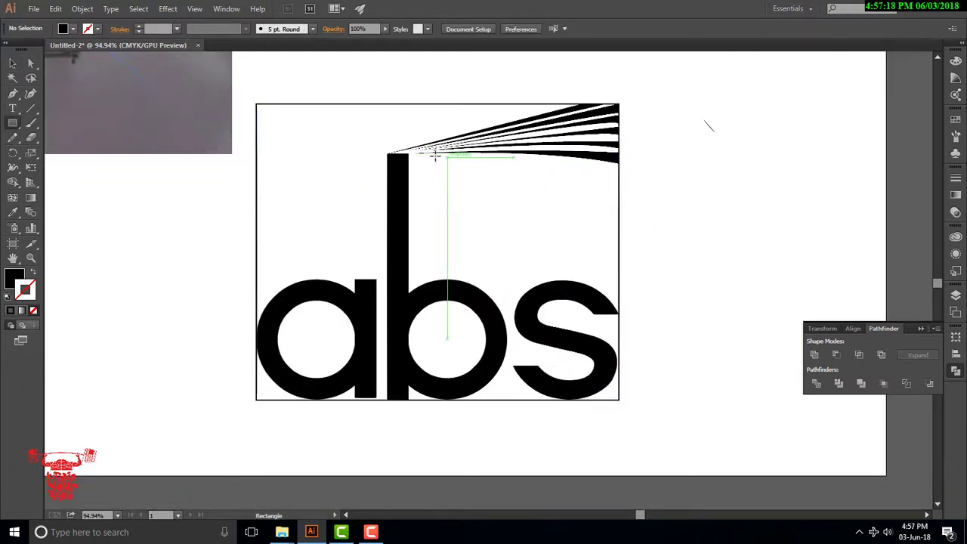
Draw a rectangle from the stem's upper-right corner to the frame's lower-right corner and widen it over the stem to about 404 px.
left_click_drag(408, 153, 615, 398)
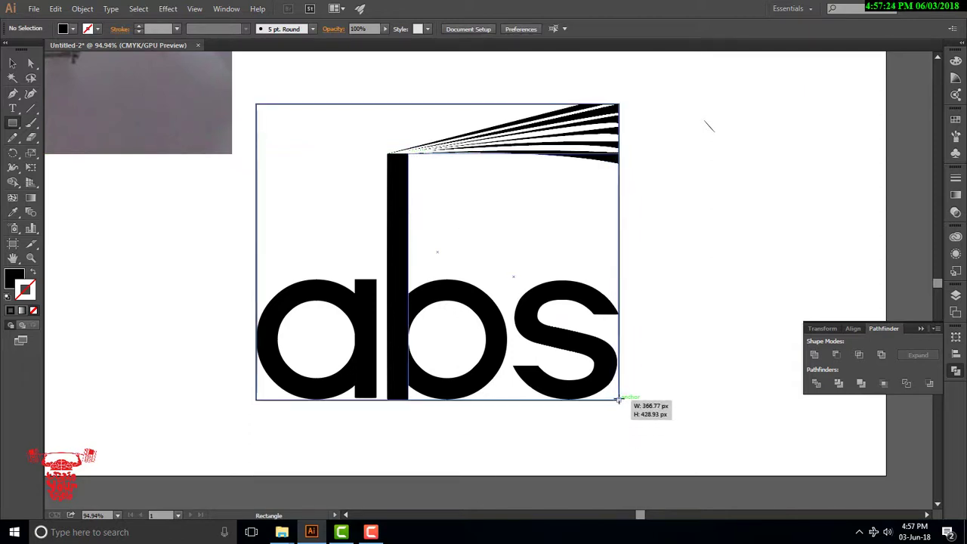
left_click_drag(618, 400, 618, 399)
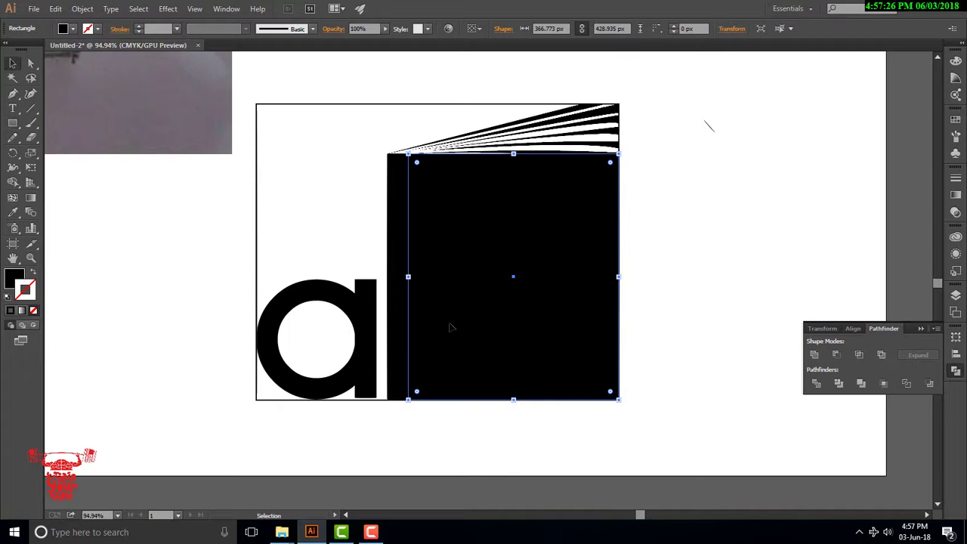
left_click_drag(408, 276, 386, 281)
Fill the rectangle with the red colour F73E3E.
double_click(11, 280)
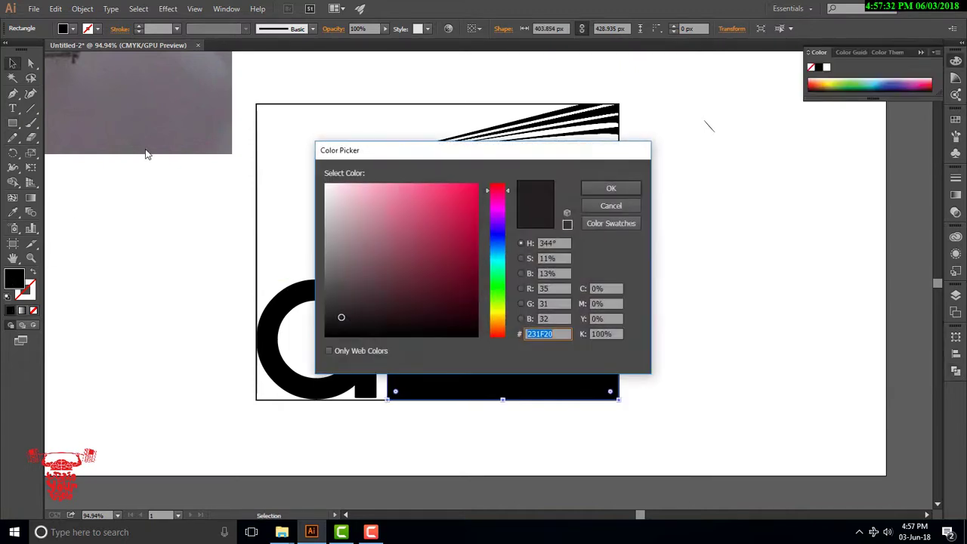
left_click_drag(446, 214, 449, 189)
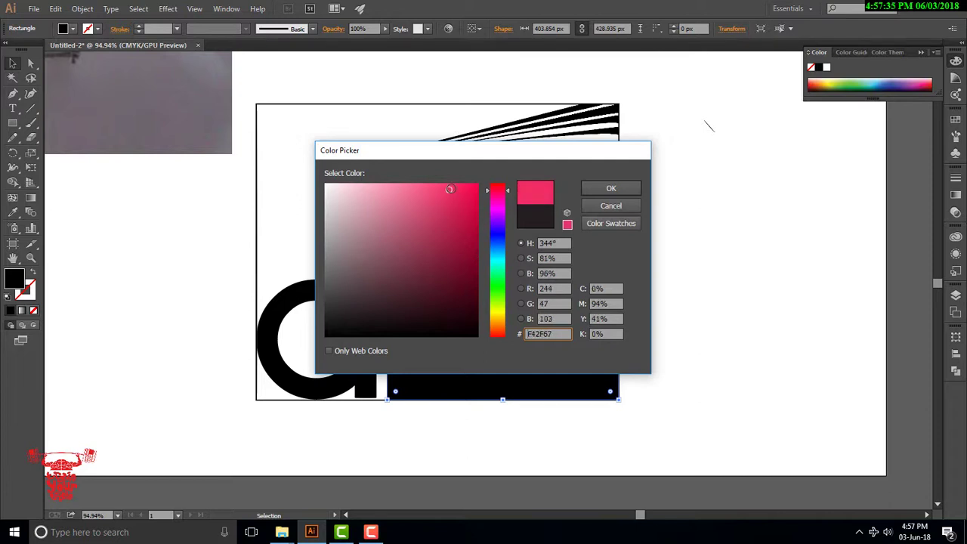
left_click(441, 188)
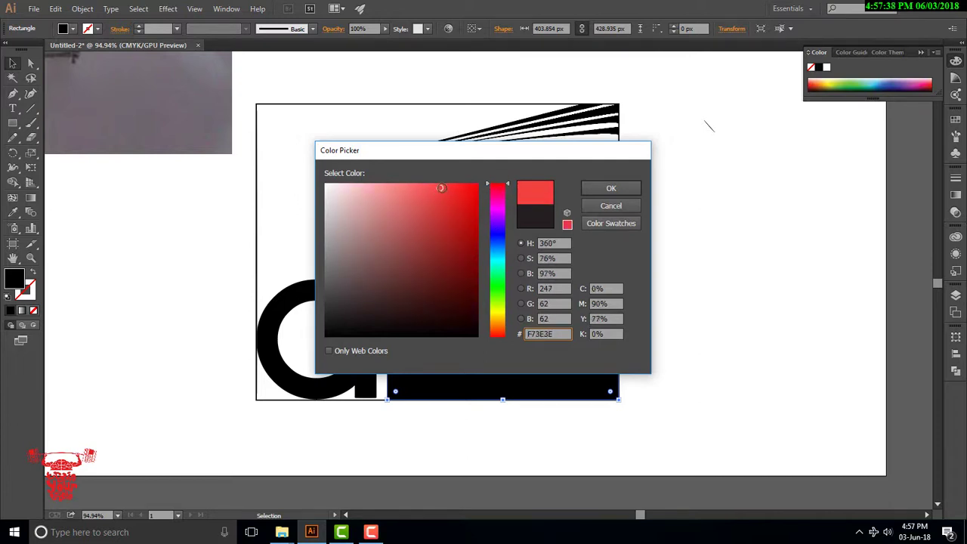
left_click(611, 189)
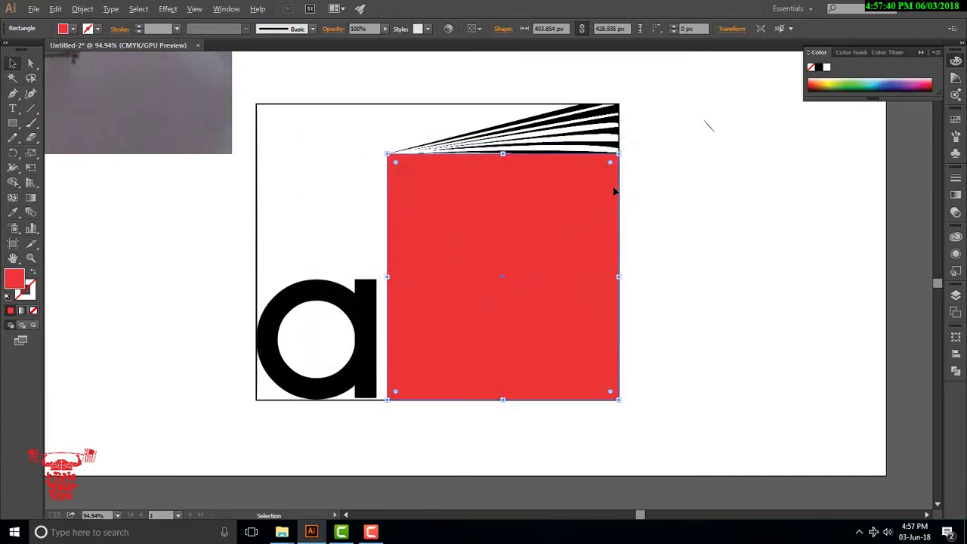
Send the red rectangle backward behind the b, the s and the lowest wedge.
left_click(901, 257)
left_click(530, 188)
key("ctrl+bracketleft")
key("ctrl+bracketleft")
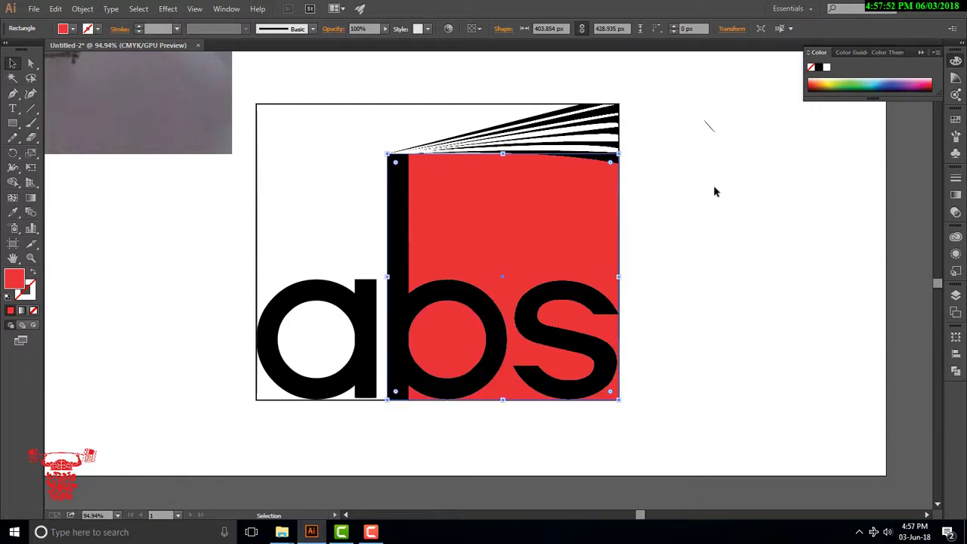
left_click(715, 191)
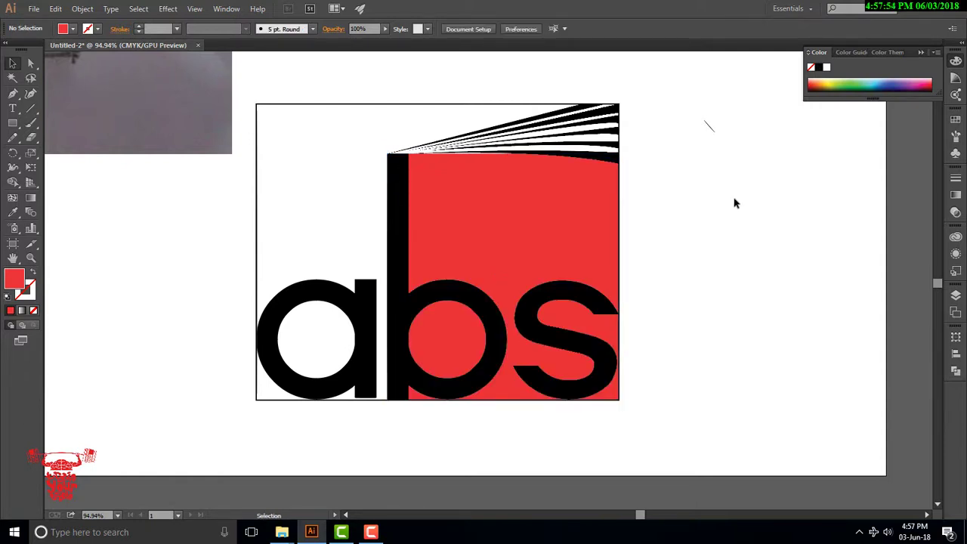
Raise the upper-left corner of the b's stem to about Y 321 px so the stem's top slopes.
left_click(406, 176)
left_click(749, 210)
key("a")
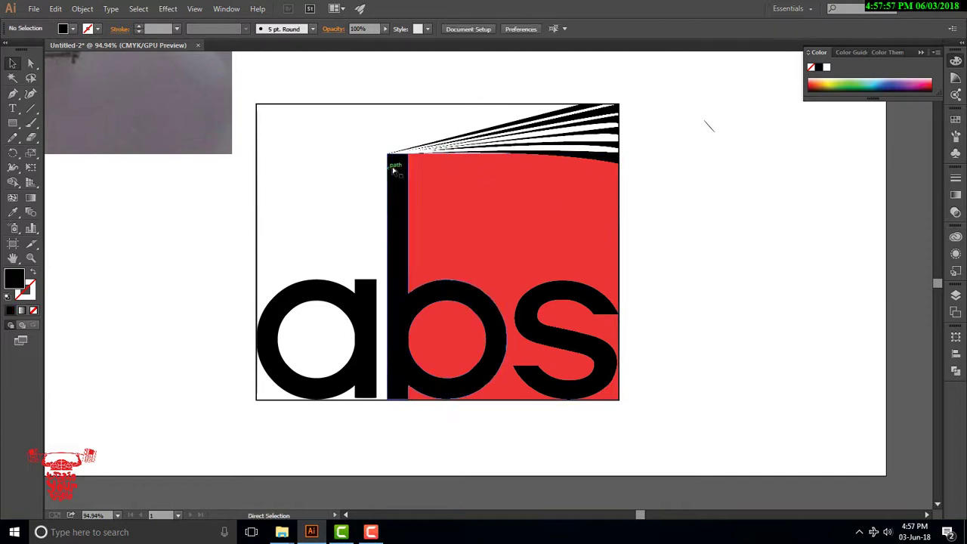
key("ctrl+space")
left_click_drag(360, 126, 491, 270)
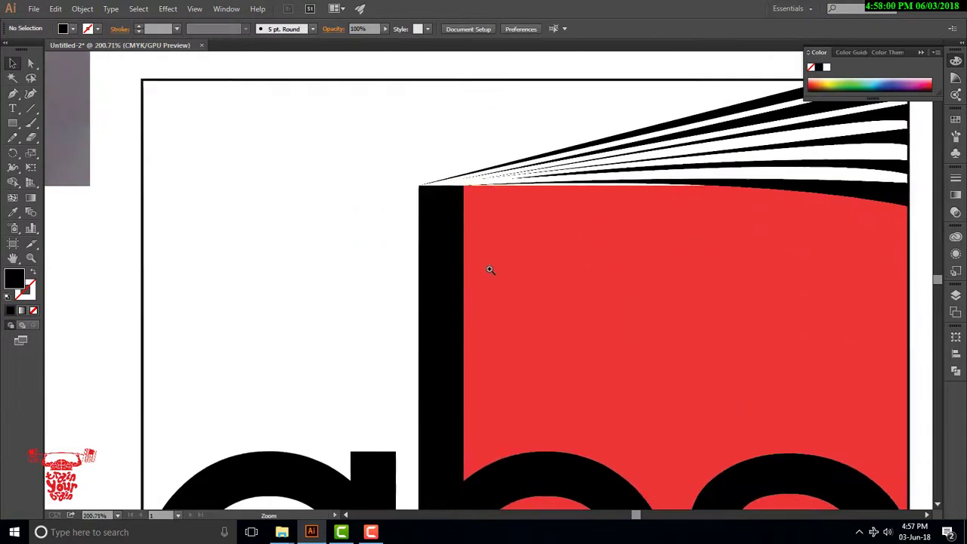
left_click(509, 237)
key("v")
left_click(576, 319)
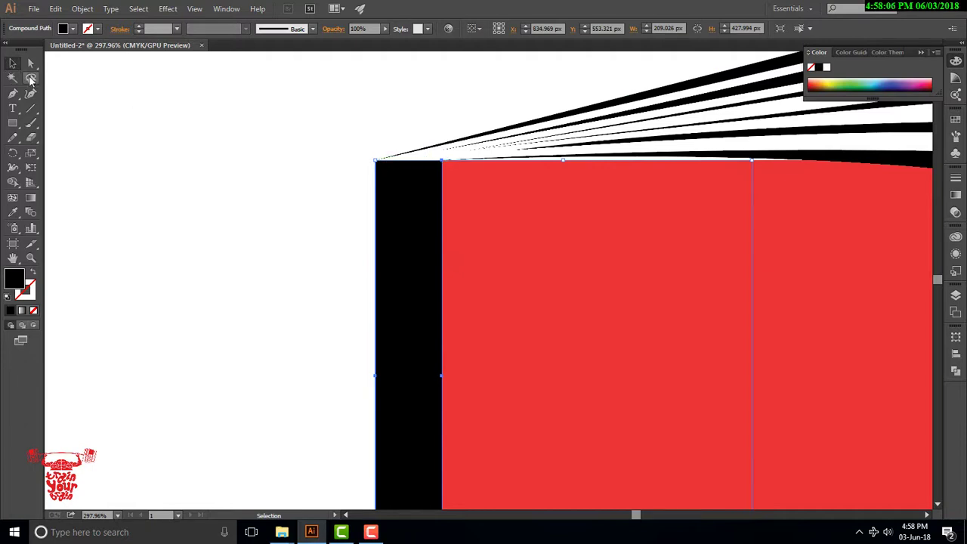
left_click(31, 63)
left_click_drag(375, 161, 376, 128)
key("ctrl+z")
left_click(376, 162)
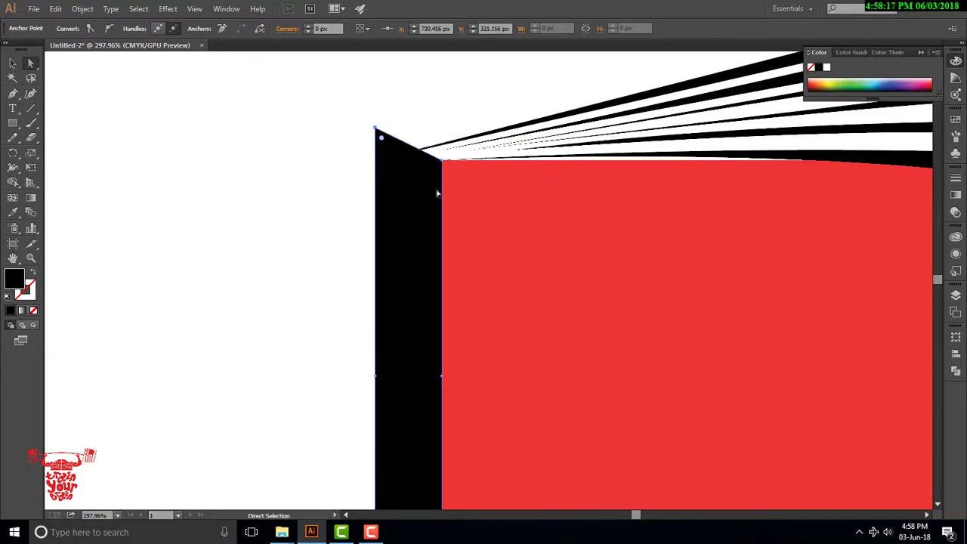
Move the top wedge's tip onto the stem's raised corner and the second wedge's tip onto the stem's sloped top.
key("ctrl+minus")
key("ctrl+minus")
key("ctrl+minus")
key("ctrl+minus")
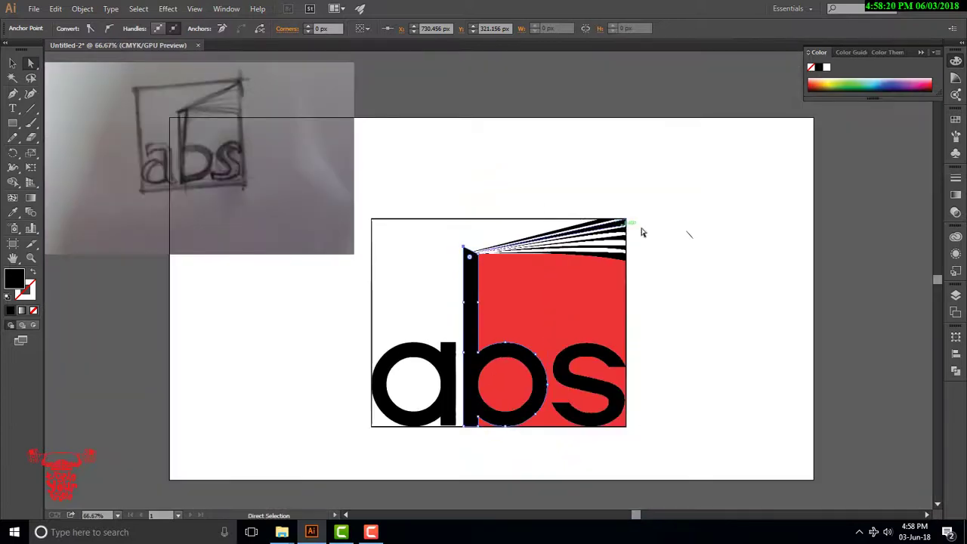
left_click(719, 241)
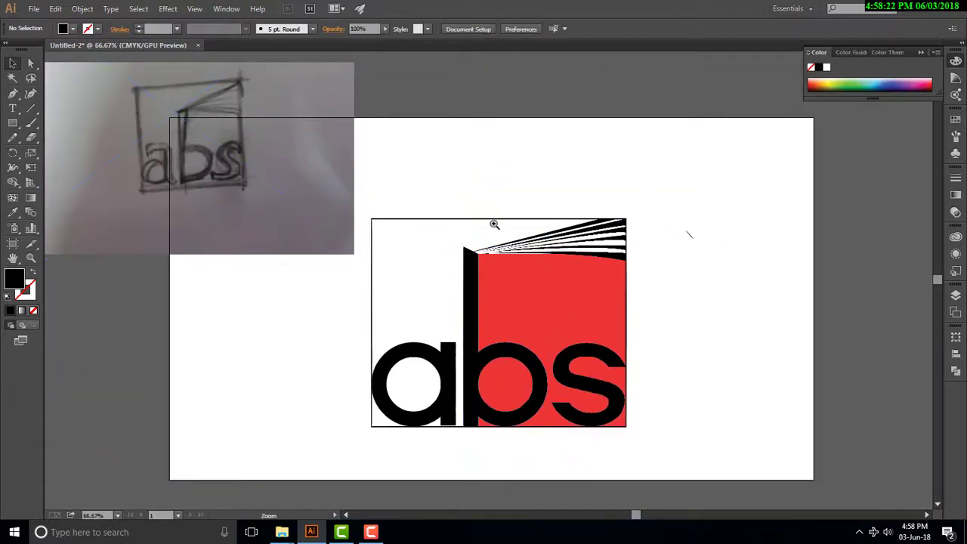
scroll(494, 219, "up", 4)
left_click(708, 293)
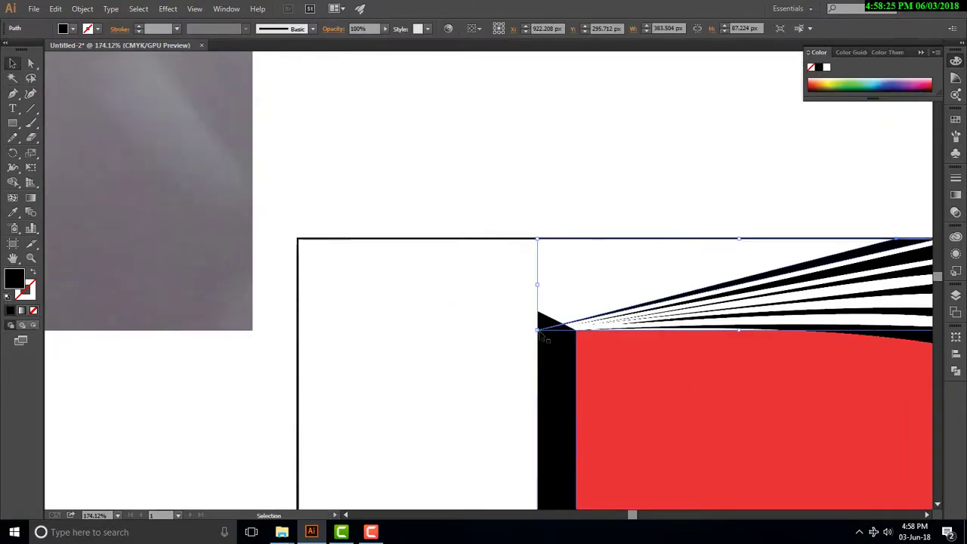
mouse_move(539, 328)
left_mouse_down()
mouse_move(540, 314)
mouse_move(574, 322)
mouse_move(550, 315)
left_mouse_up()
left_click_drag(708, 339, 417, 280)
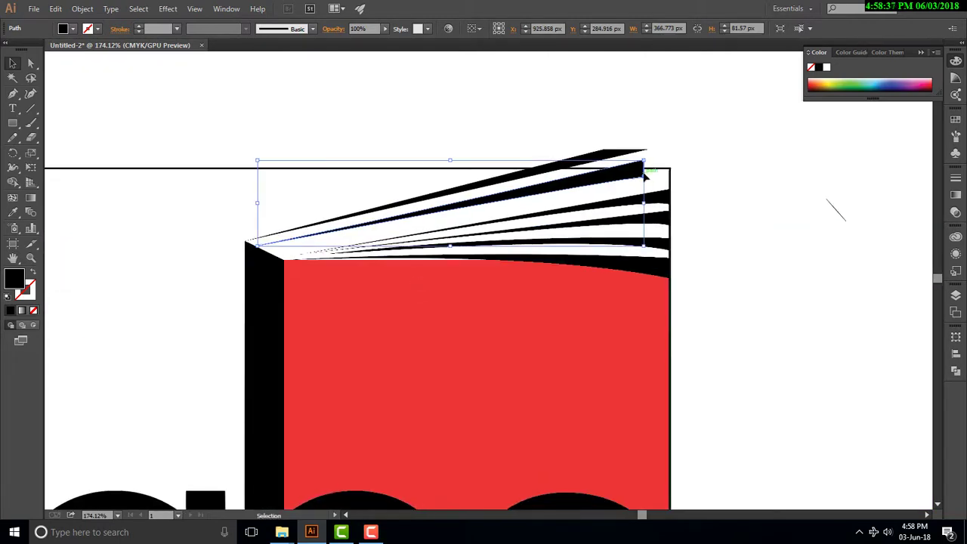
Move the top wedge down and to the left so its outer end sits on the frame's top edge.
left_click_drag(645, 202, 679, 204)
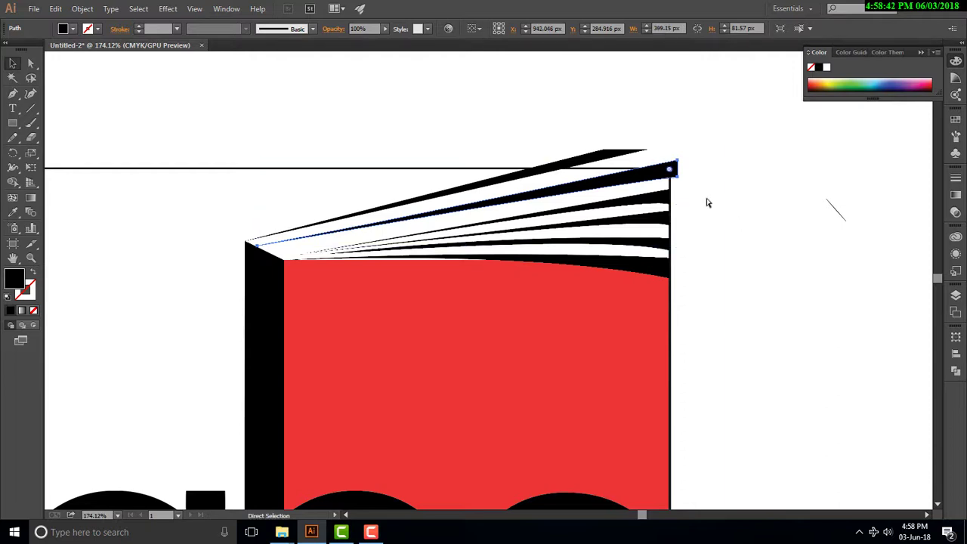
left_click_drag(677, 161, 603, 160)
left_click(606, 143)
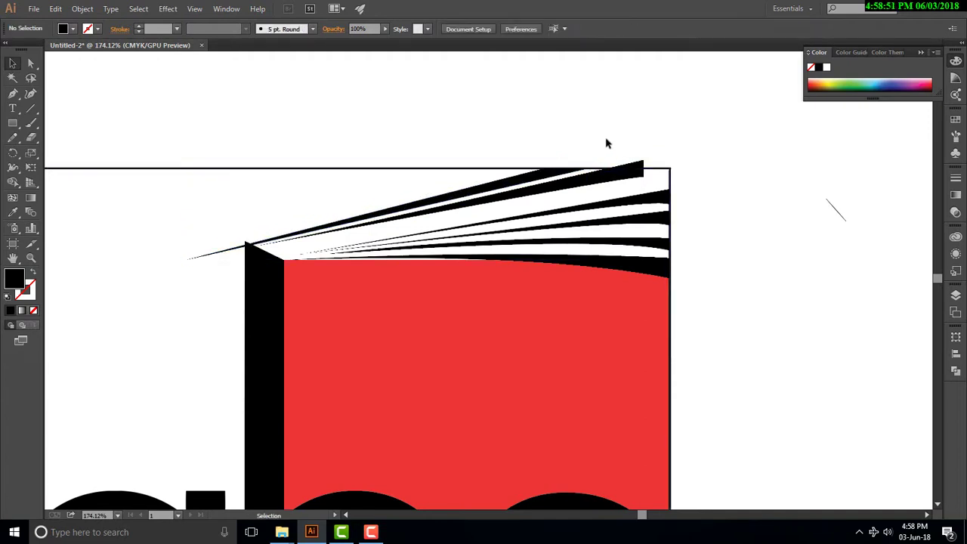
Move the second wedge's lower outer corner right to about X 1142 px, just past the frame's right edge.
left_click(633, 179)
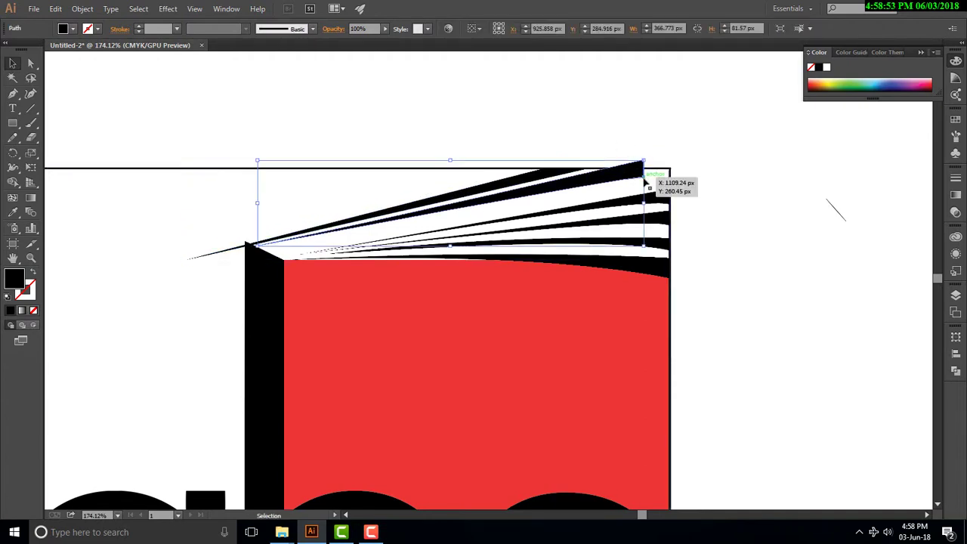
left_click(31, 62)
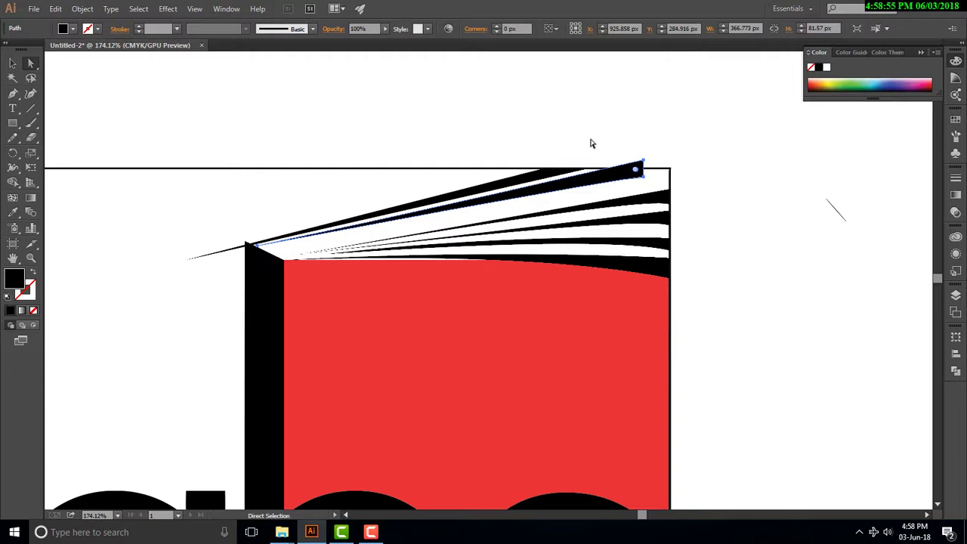
left_click(638, 171)
key("Right")
key("Right")
key("Right")
key("Right")
key("Right")
key("Right")
key("Right")
key("Right")
key("Right")
key("Right")
key("Right")
key("Right")
key("Right")
key("Right")
key("Right")
key("Right")
key("Right")
key("Right")
key("Right")
key("Right")
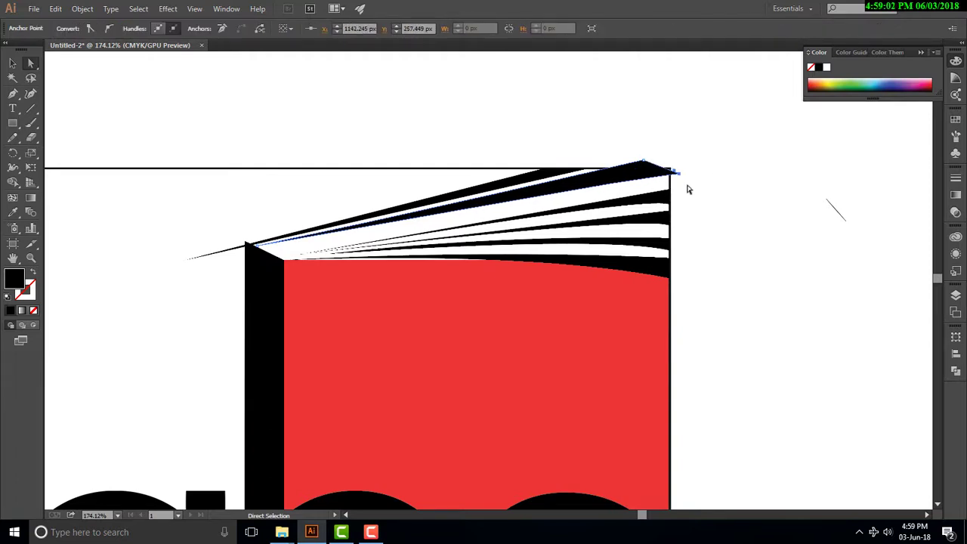
Move the third wedge's tip onto the stem's sloped top and raise its outer end along the frame's right edge.
left_click(301, 262)
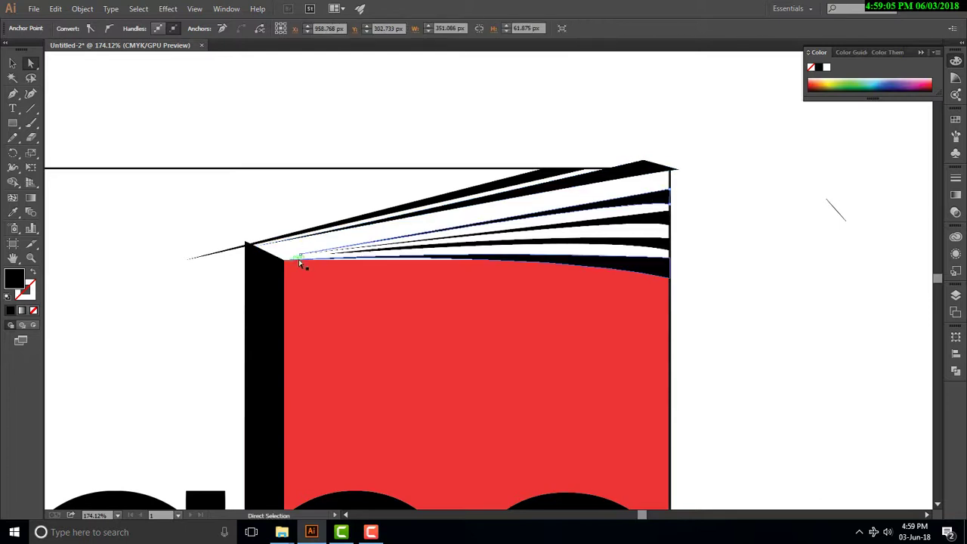
left_click_drag(301, 259, 293, 250)
left_click_drag(670, 205, 468, 219)
left_click(686, 204)
left_click(669, 195)
left_click(779, 198)
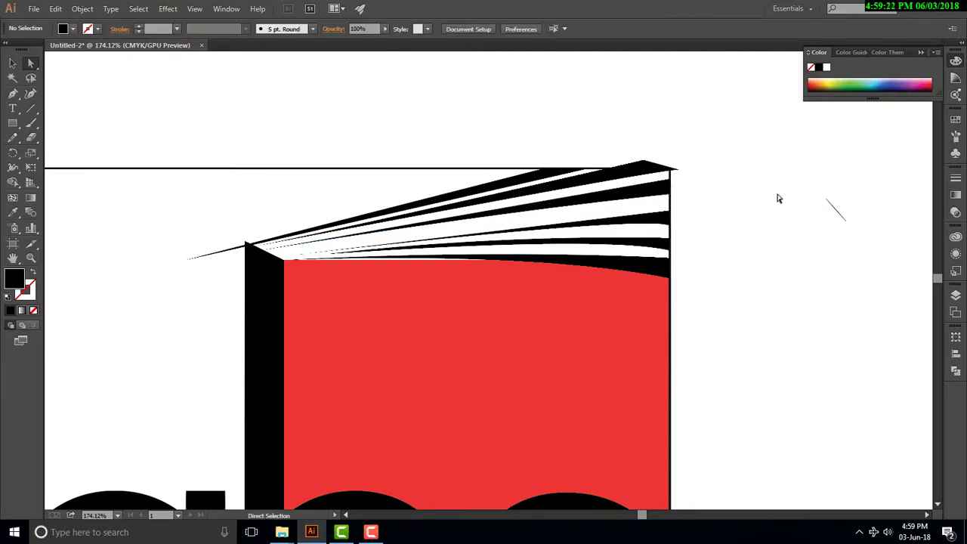
Move the fourth wedge's tip onto the stem's sloped top and raise both its outer corners closer to the third wedge.
left_click(572, 227)
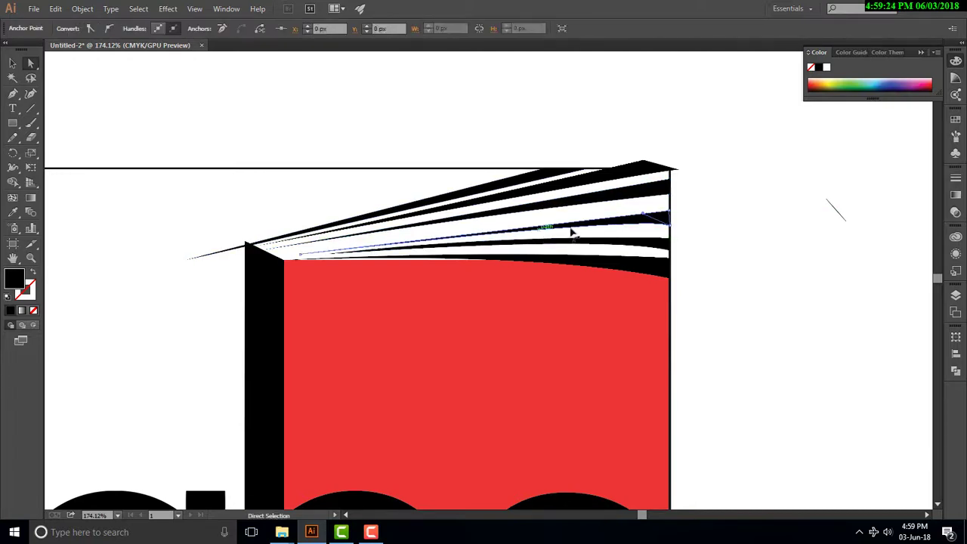
left_click_drag(299, 261, 270, 254)
left_click_drag(675, 234, 673, 216)
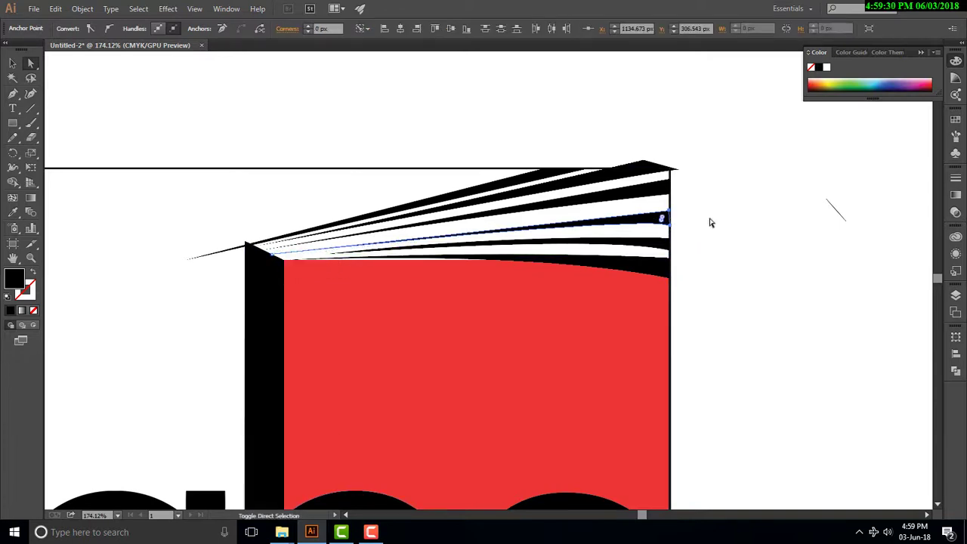
key("Up")
key("Up")
key("Up")
key("Up")
key("Up")
key("Up")
key("Up")
key("Up")
key("Up")
key("Up")
key("Up")
key("Up")
key("Down")
key("Down")
key("Down")
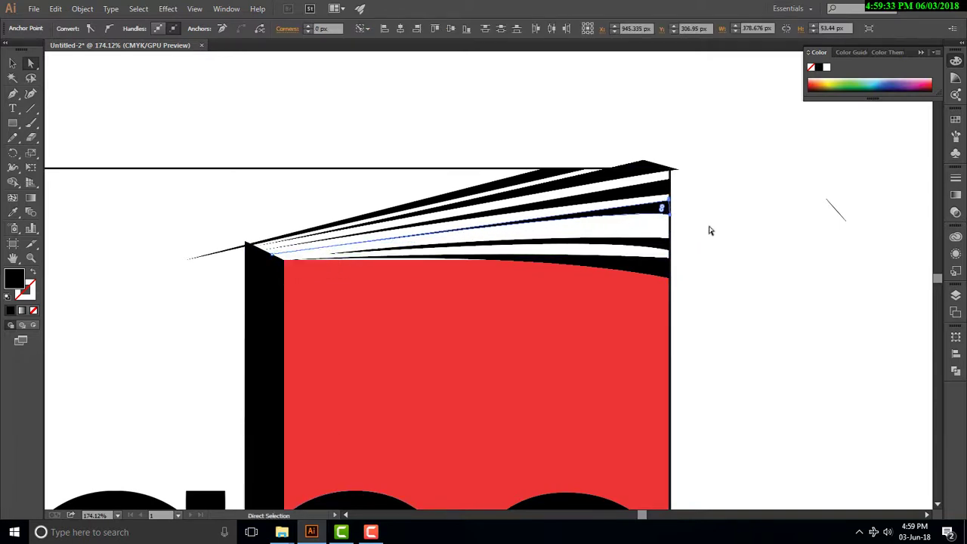
left_click(708, 226)
Lower the fourth wedge's lower outer corner to about Y 300.5 px and raise the fifth wedge's lower outer corner to about Y 321 px.
left_click(671, 219)
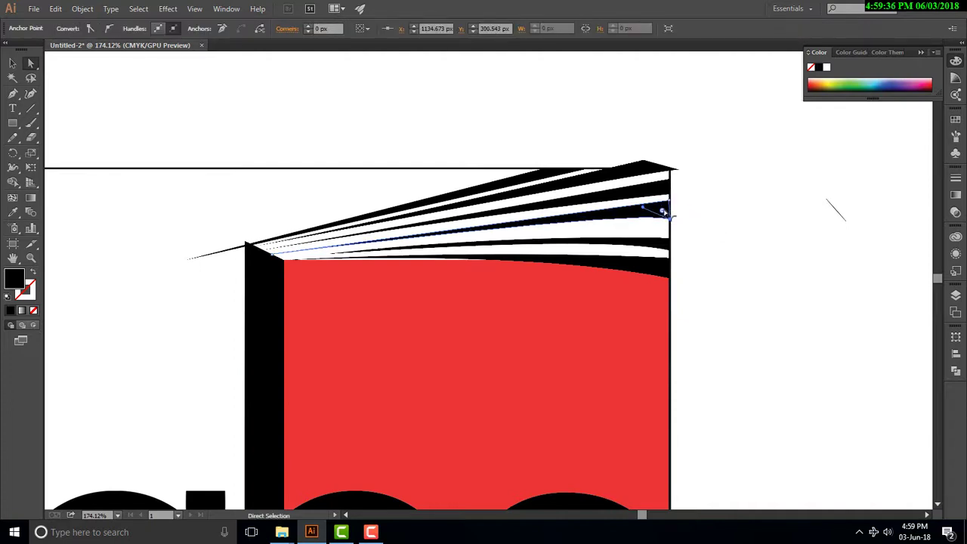
left_click_drag(664, 212, 661, 209)
left_click(661, 243)
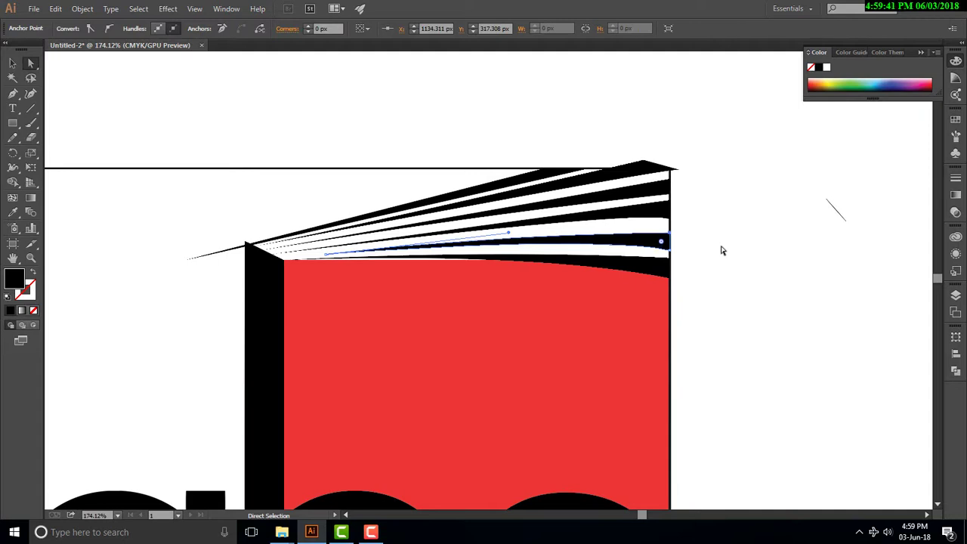
left_click(663, 259)
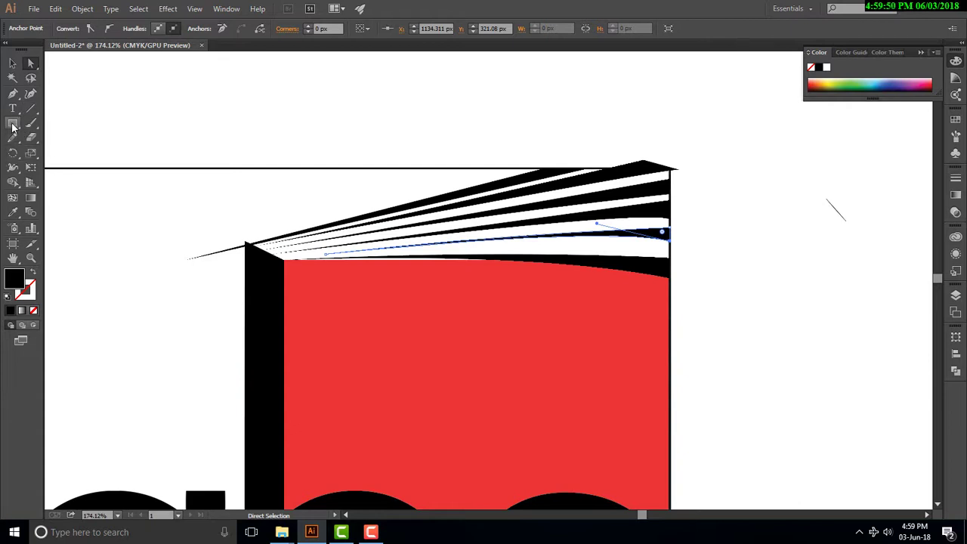
Move the top wedge's tip onto the stem's raised corner and fit the second wedge's outer end inside the frame's upper-right corner.
left_click_drag(190, 261, 246, 242)
left_click(468, 138)
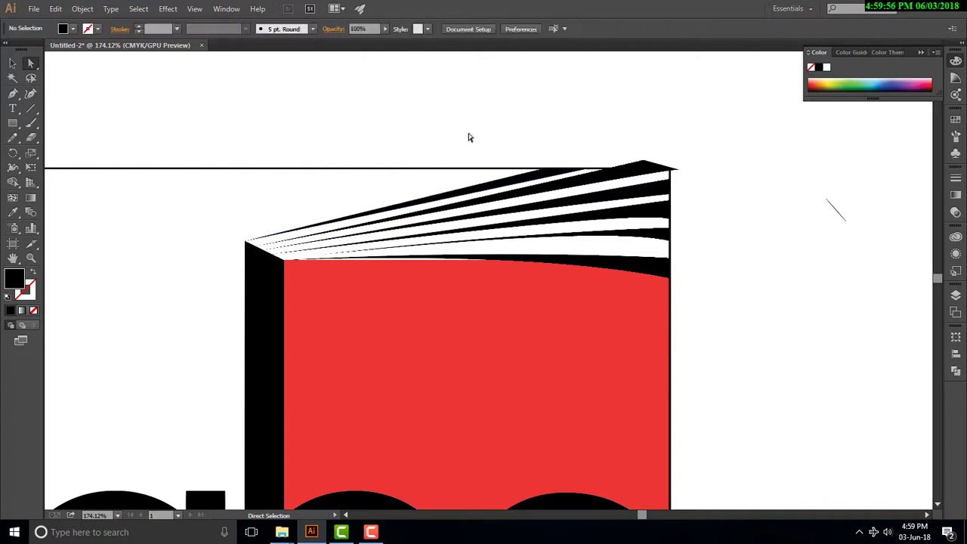
left_click(647, 164)
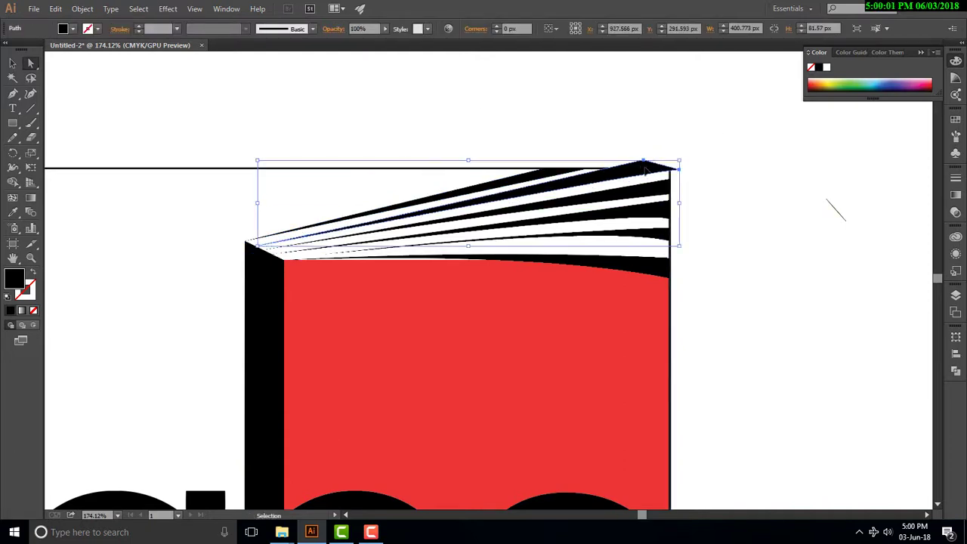
left_click(647, 165)
left_click_drag(630, 163, 666, 167)
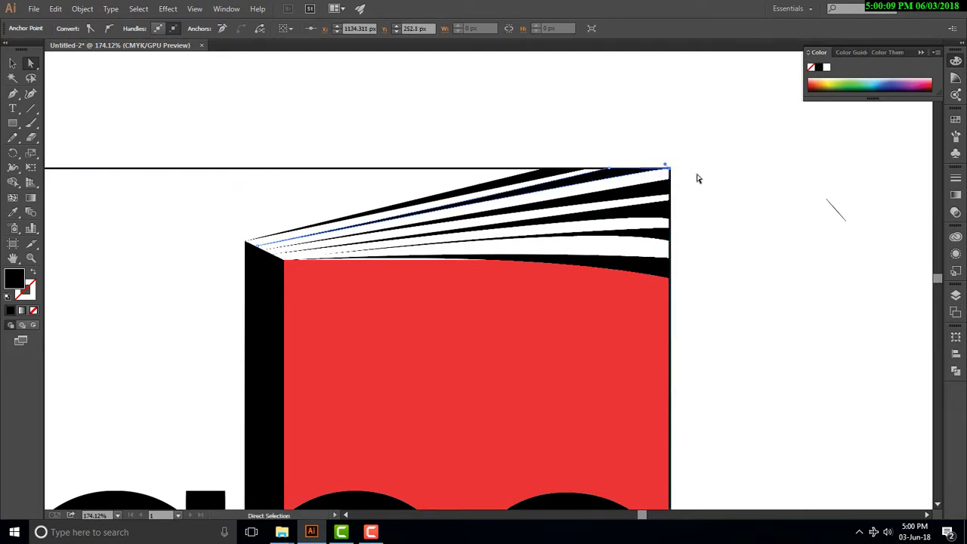
left_click(747, 191)
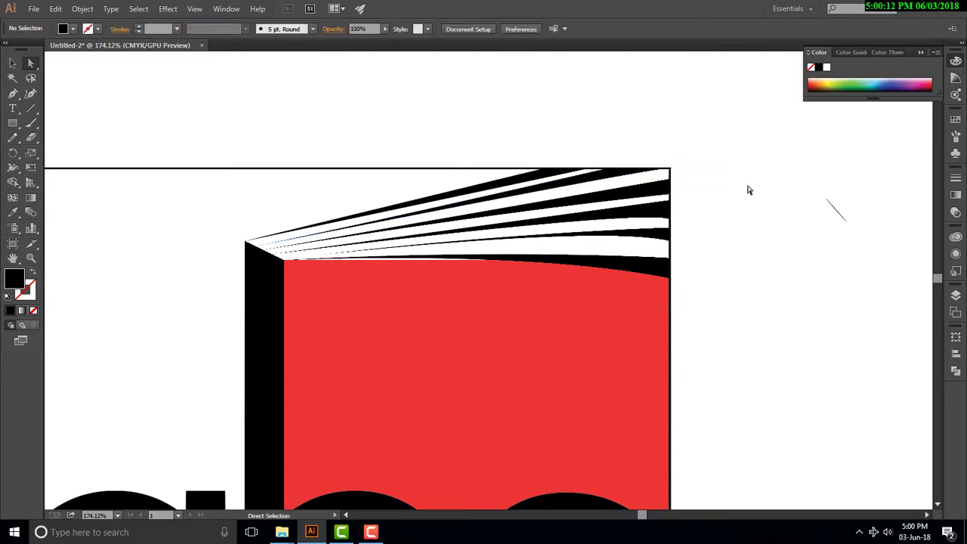
left_click(455, 277)
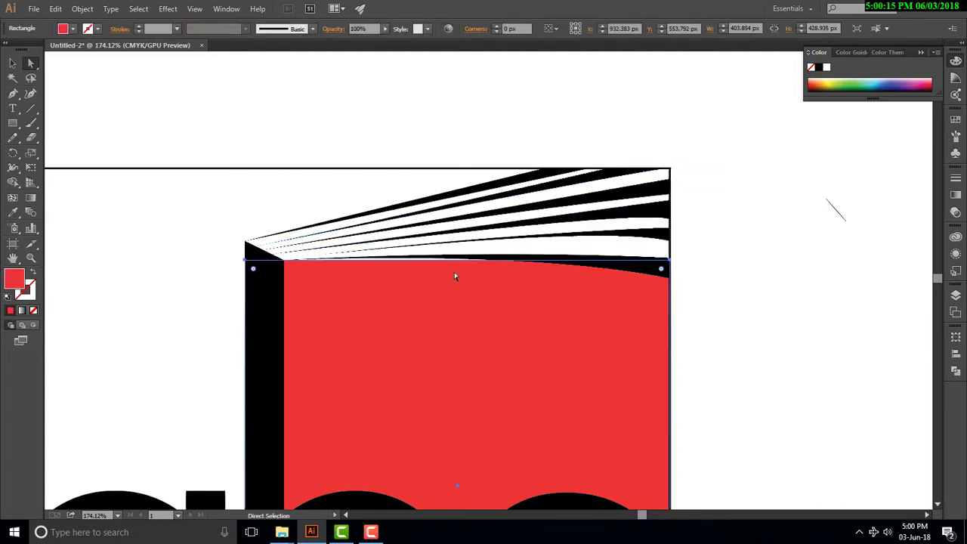
left_click(669, 261)
left_click(110, 28)
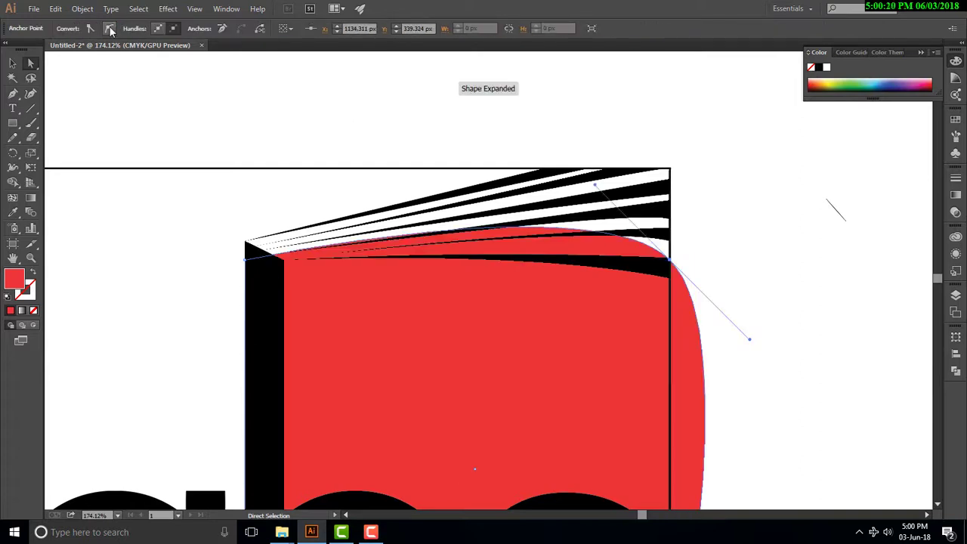
key("ctrl+z")
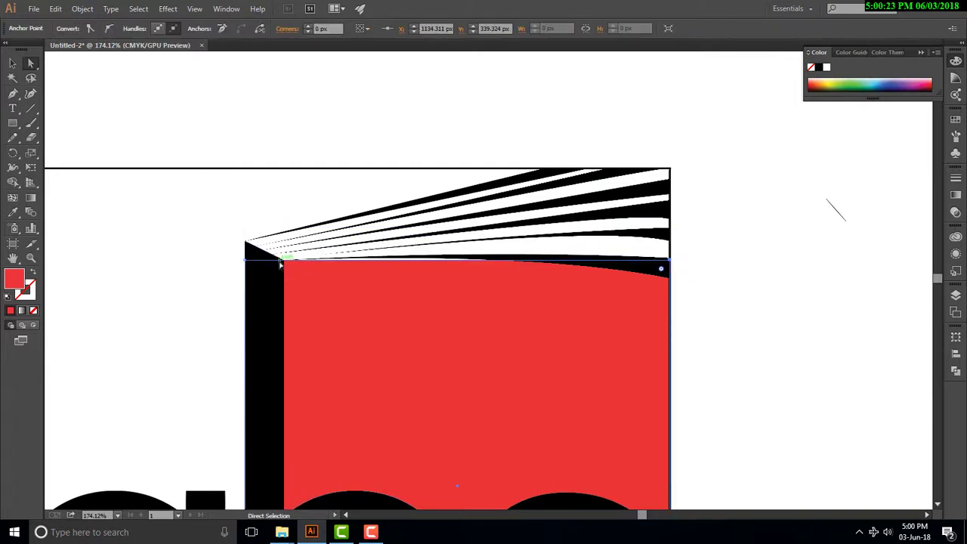
Add anchor points on the red cover's top edge at the stem corner and about X 997 and 940 px, smoothing the X 997 px one.
key("plus")
left_click(284, 260)
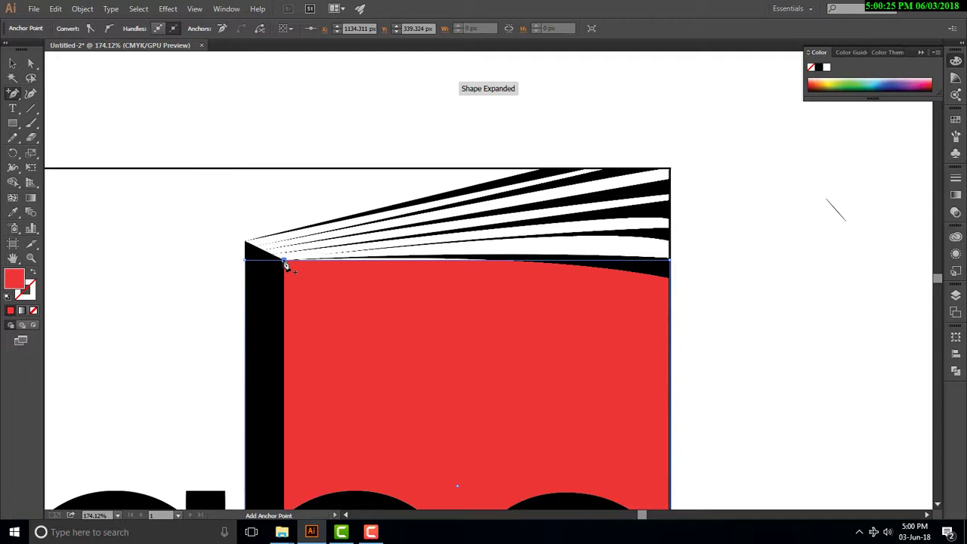
left_click(527, 261)
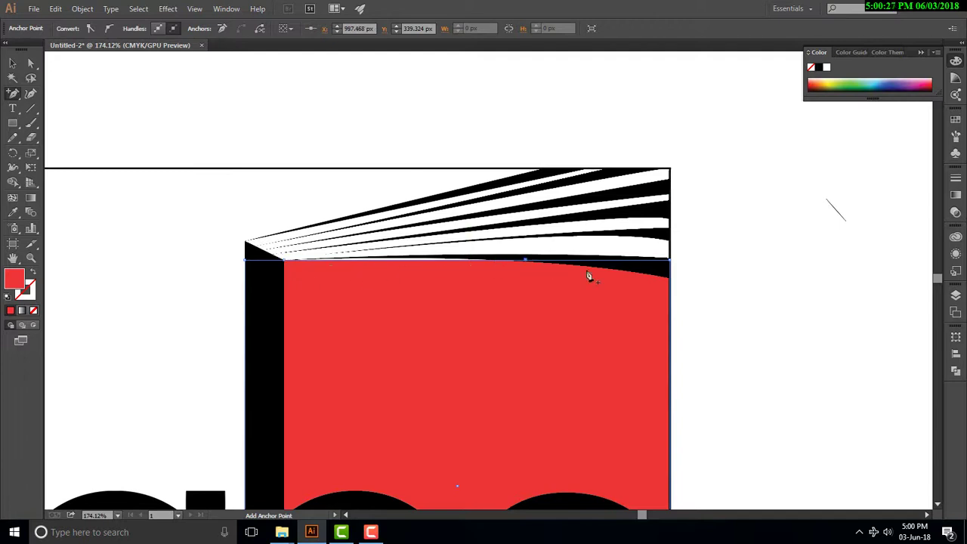
left_click(109, 28)
left_click(464, 261)
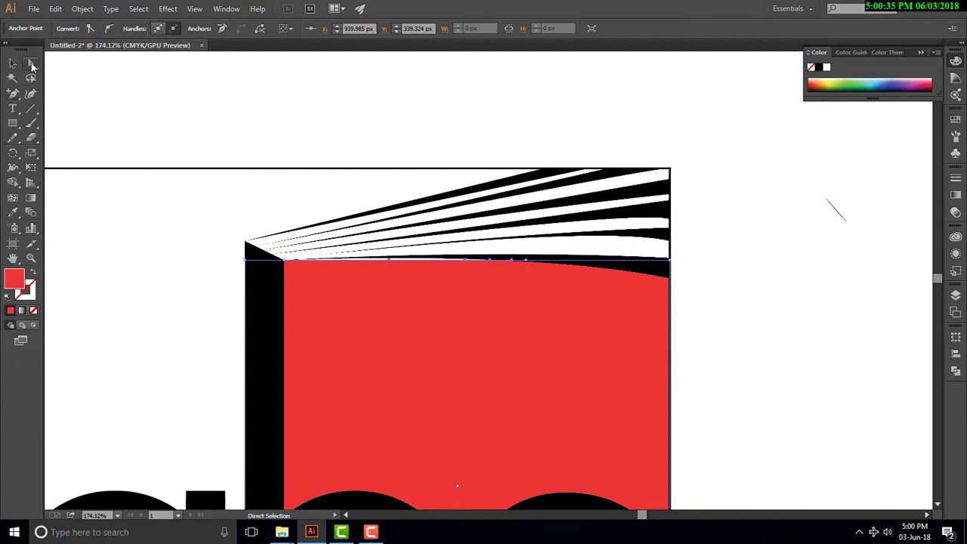
Raise the middle anchor of the red cover's top edge to about X 941, Y 336 px so the edge arcs under the lowest wedge.
left_click(32, 65)
left_click(743, 271)
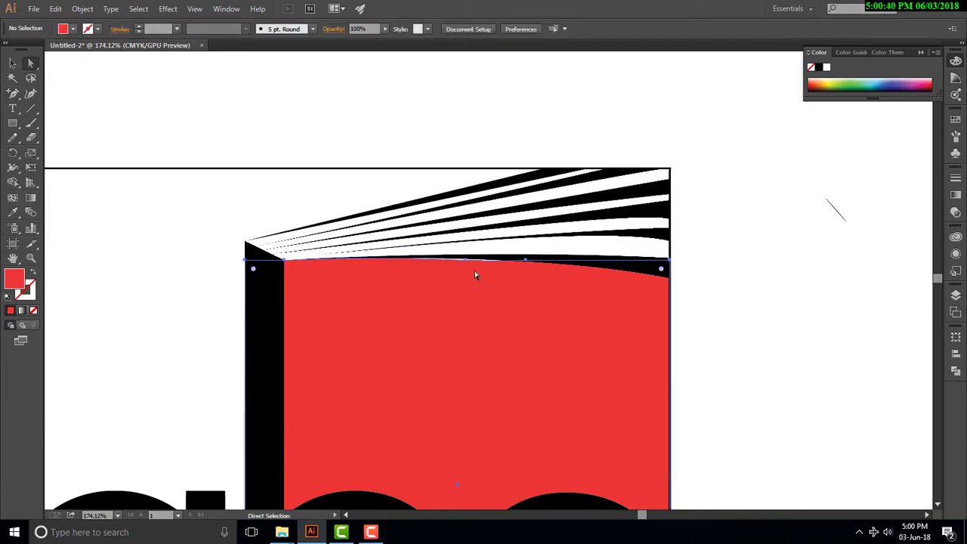
left_click_drag(527, 260, 466, 254)
scroll(434, 250, "up", 2)
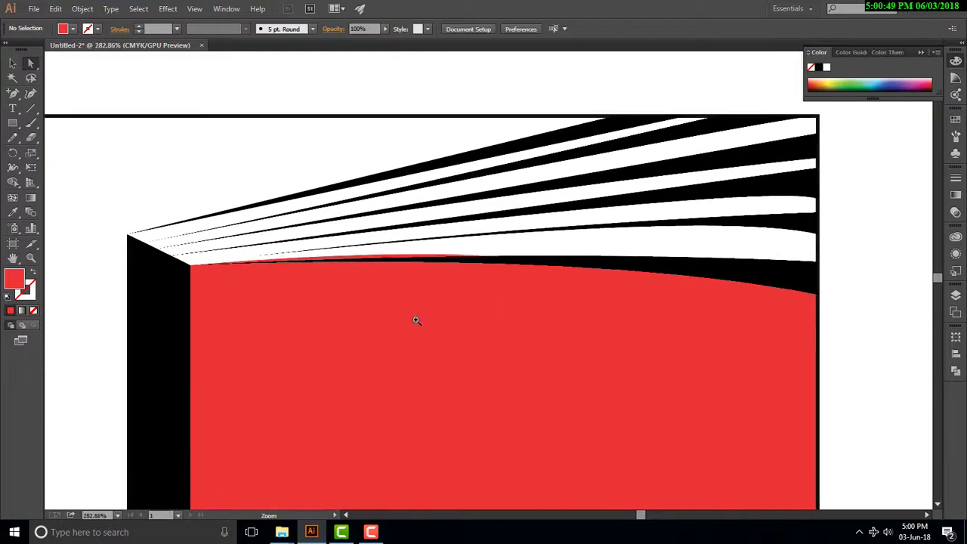
mouse_move(492, 258)
left_mouse_down()
mouse_move(470, 265)
mouse_move(492, 259)
left_mouse_up()
left_click(488, 257)
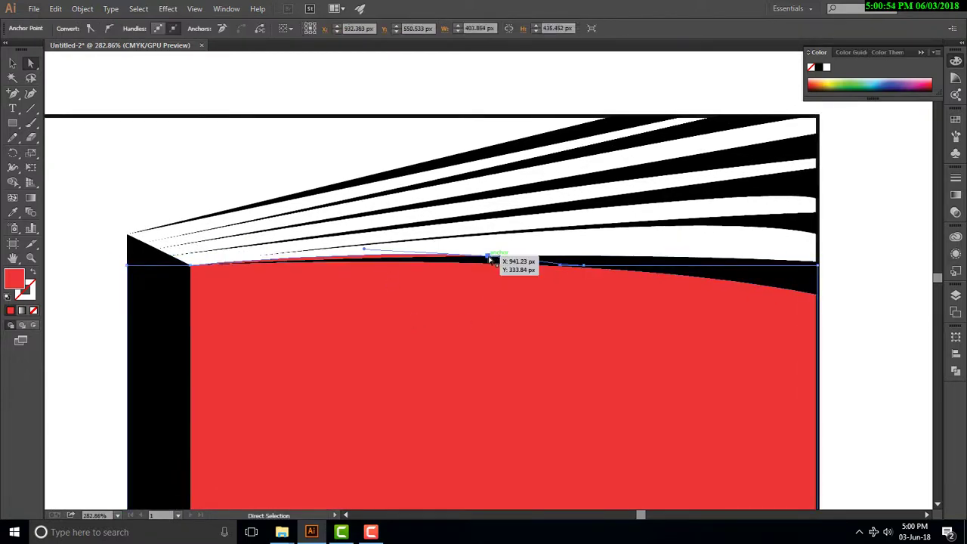
key("Down")
key("Down")
key("Down")
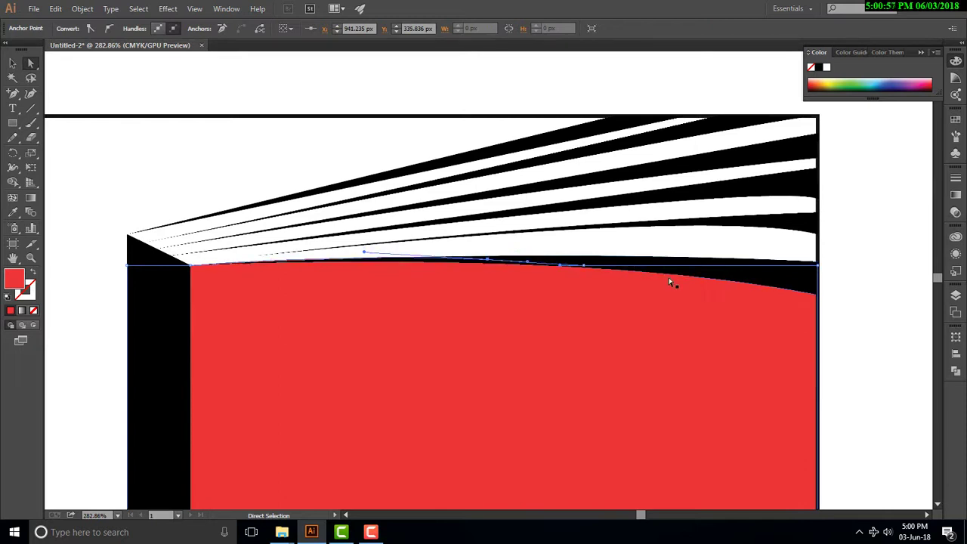
left_click(847, 298)
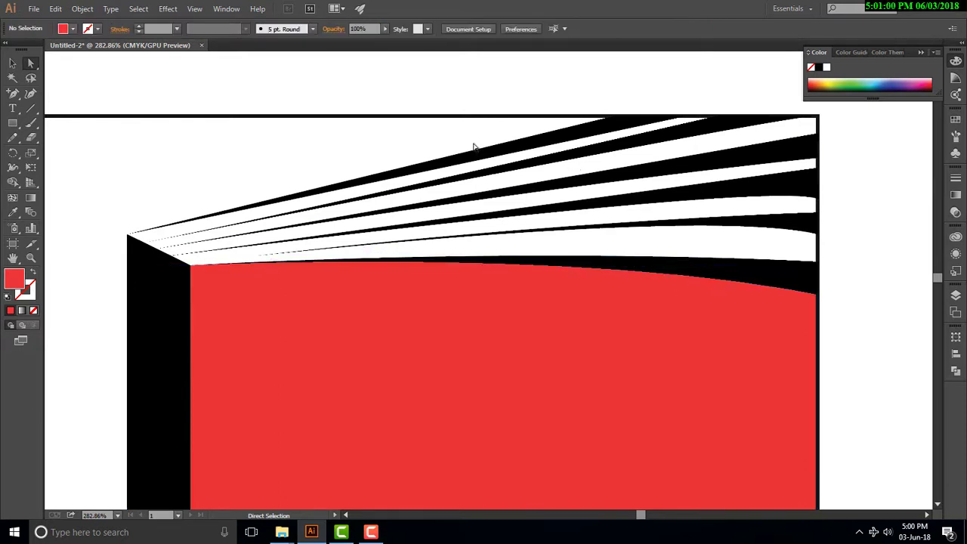
Shift the fifth wedge's tip left to the stem's inner corner and extend its outer corners to the frame's right edge.
left_click(756, 221)
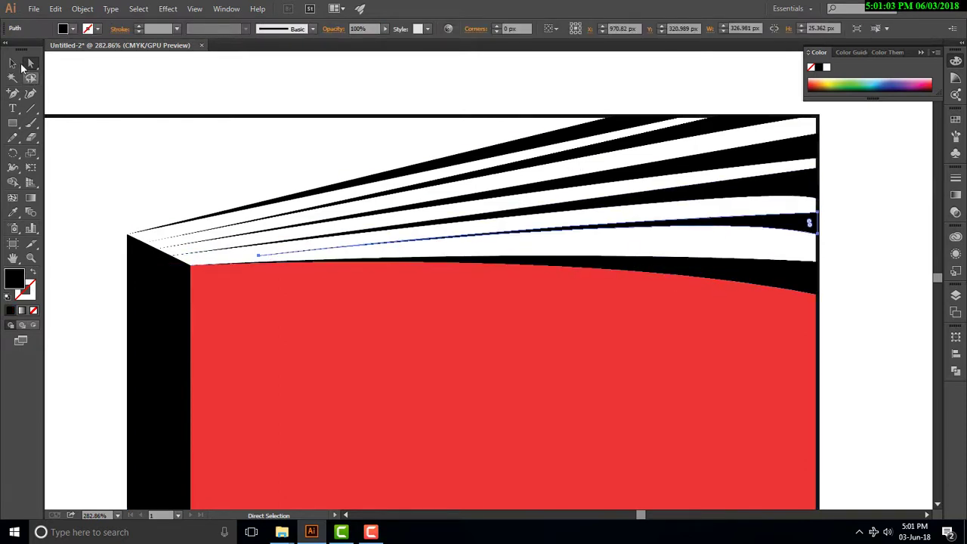
left_click_drag(258, 256, 189, 264)
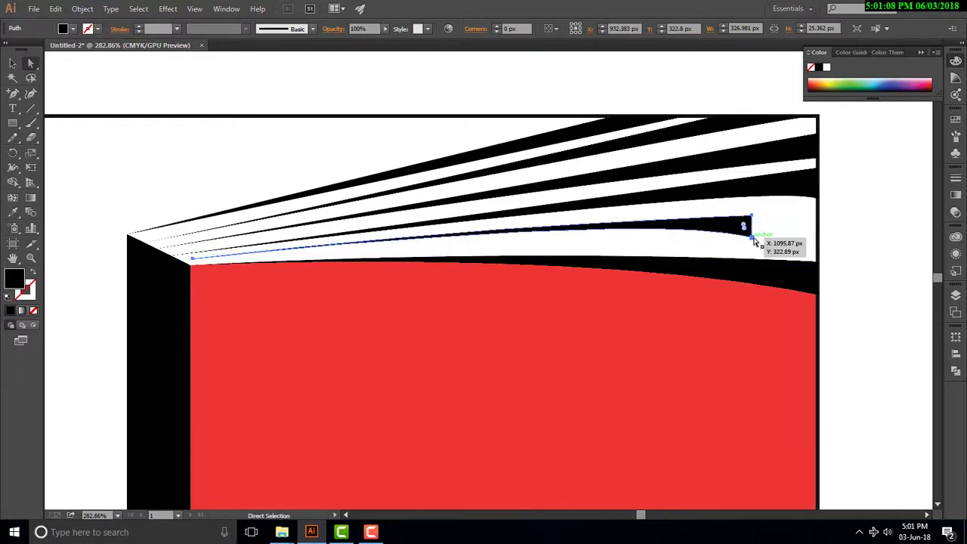
left_click(752, 240)
left_click(752, 217, "shift")
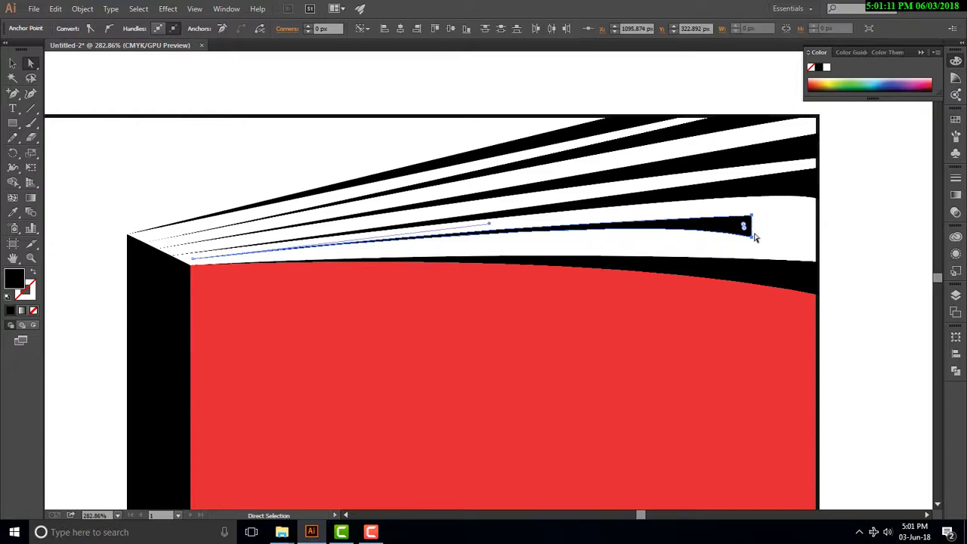
left_click_drag(752, 240, 813, 243)
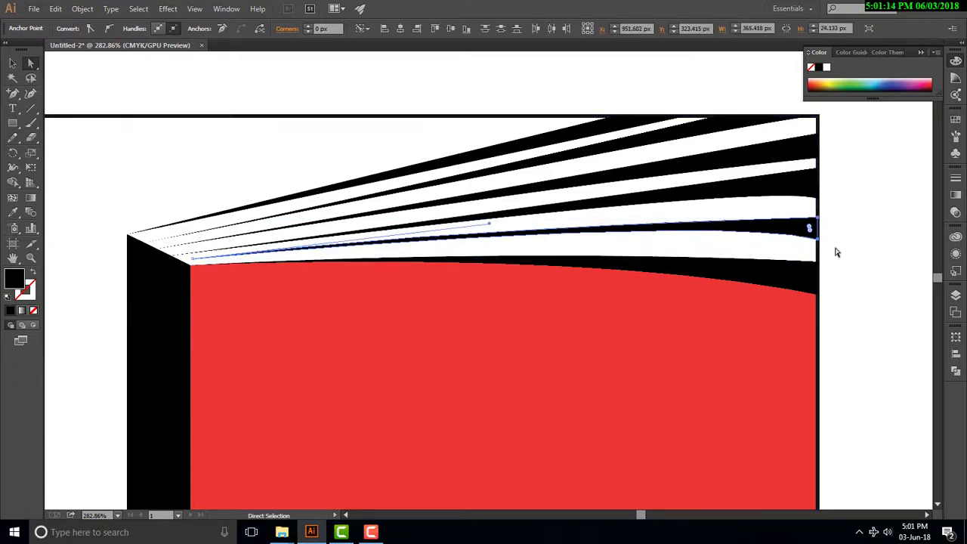
Reshape the curve of the fifth wedge's underside and lower its lower outer corner to thicken the wedge.
left_click_drag(698, 215, 624, 229)
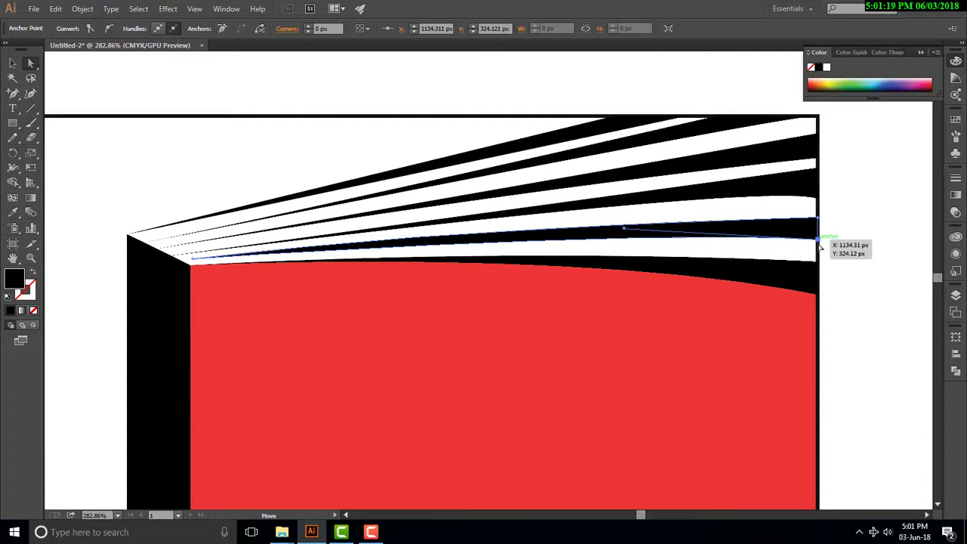
left_click_drag(818, 240, 817, 248)
left_click(846, 223)
Lower the fourth wedge's lower outer corner to about Y 304 px on the frame's right edge, and select the third wedge.
left_click(813, 195)
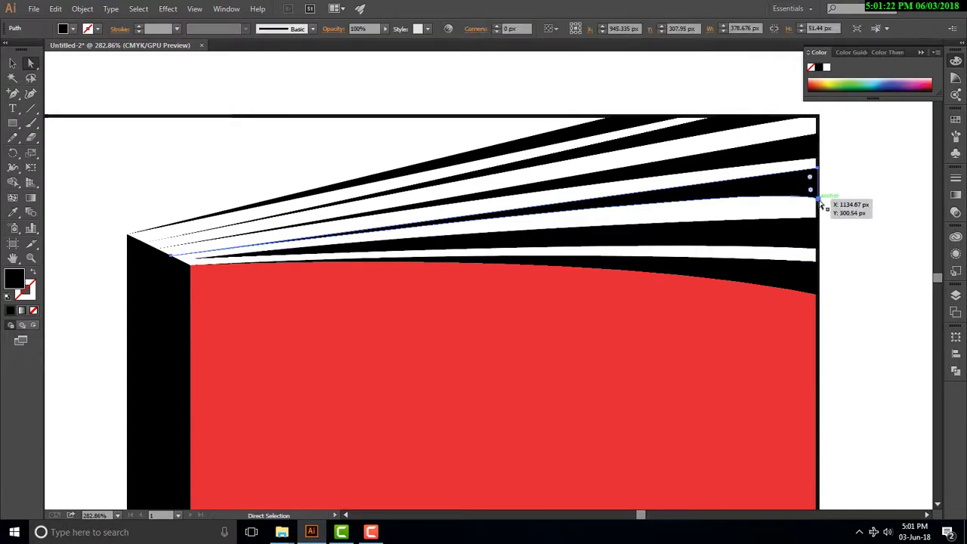
left_click_drag(817, 198, 817, 205)
left_click(810, 147)
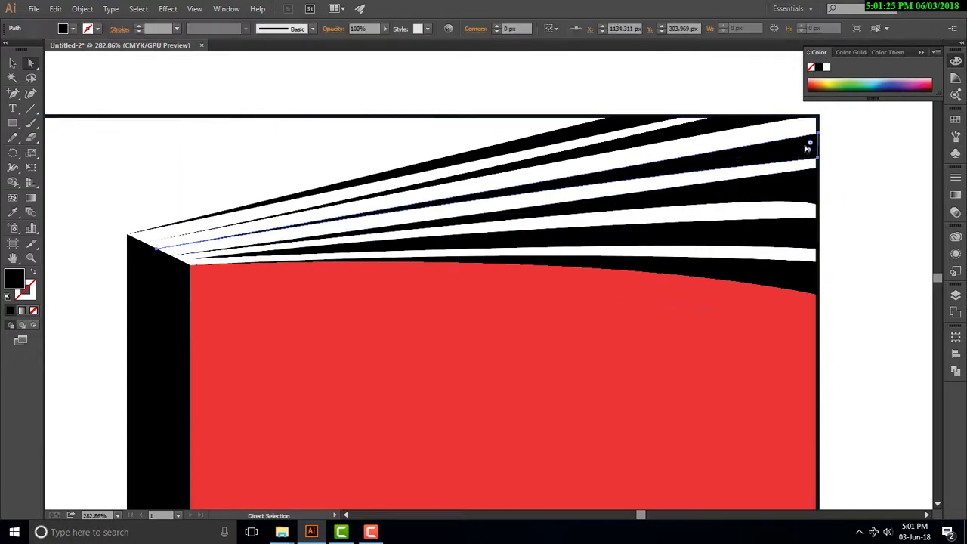
Raise the third wedge's upper outer corner slightly along the frame's right edge to thicken the wedge.
left_click_drag(817, 134, 817, 127)
left_click(874, 186)
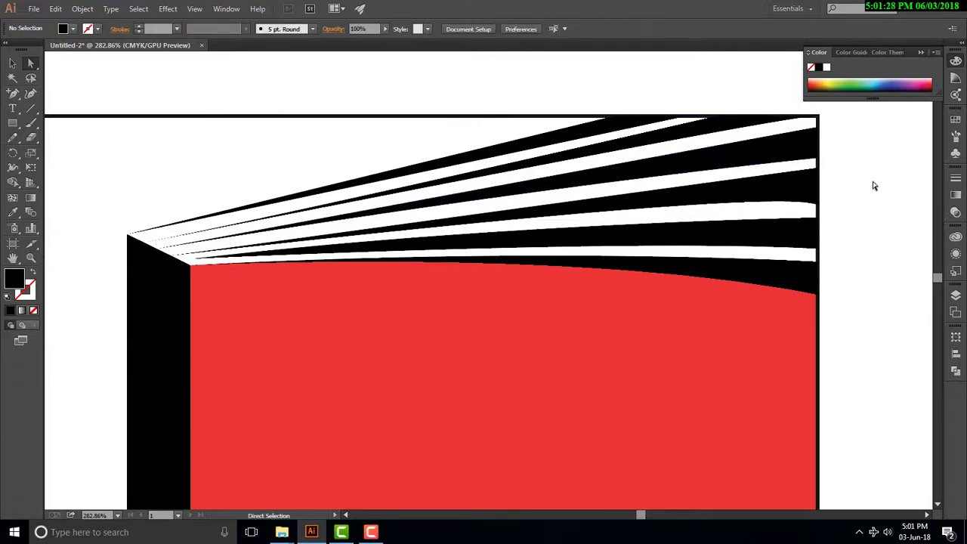
Delete the linked photo of the hand-drawn reference sketch.
key("ctrl+minus")
key("ctrl+minus")
key("ctrl+minus")
key("ctrl+minus")
key("ctrl+minus")
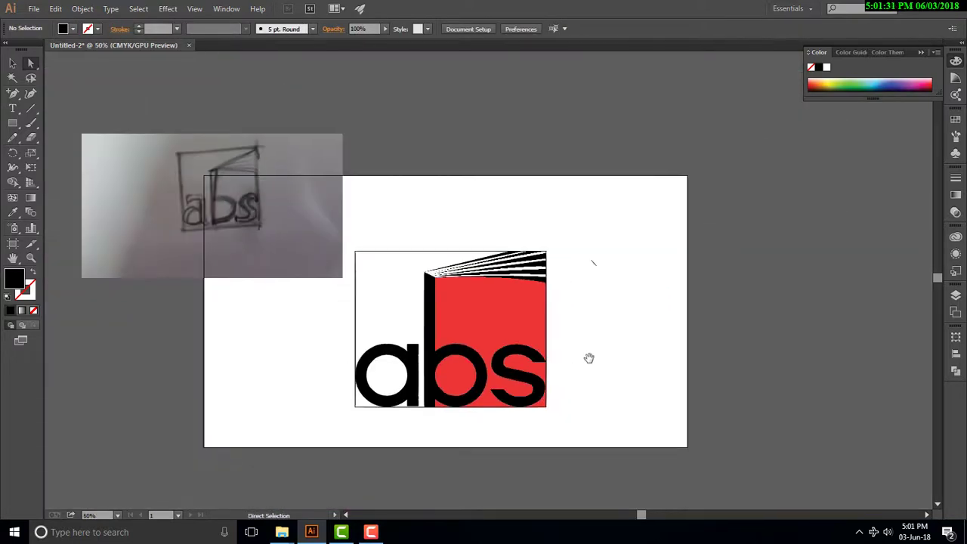
left_click_drag(589, 358, 624, 302)
left_click(290, 163)
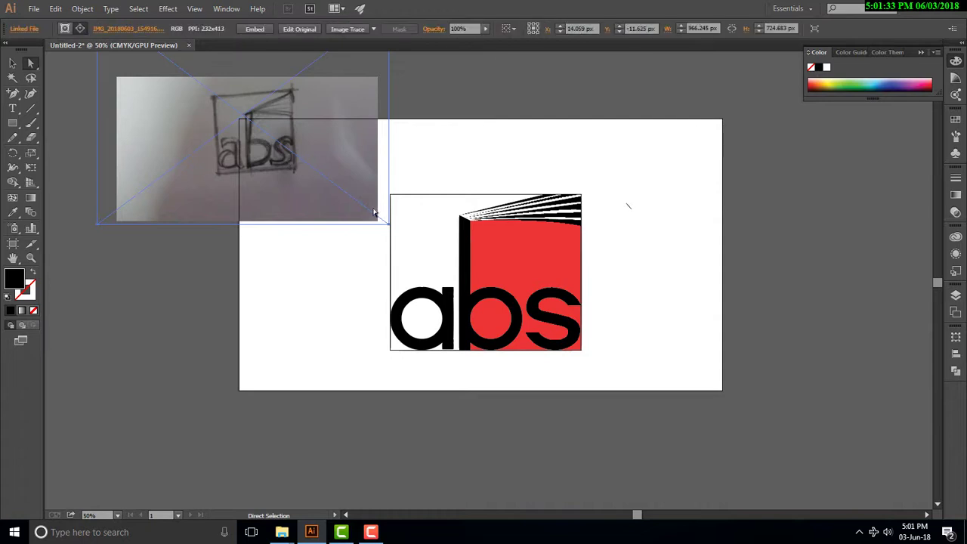
key("Delete")
Fill the rectangular frame with light blue 87DCE8 and send it behind all the other logo artwork.
left_click(430, 194)
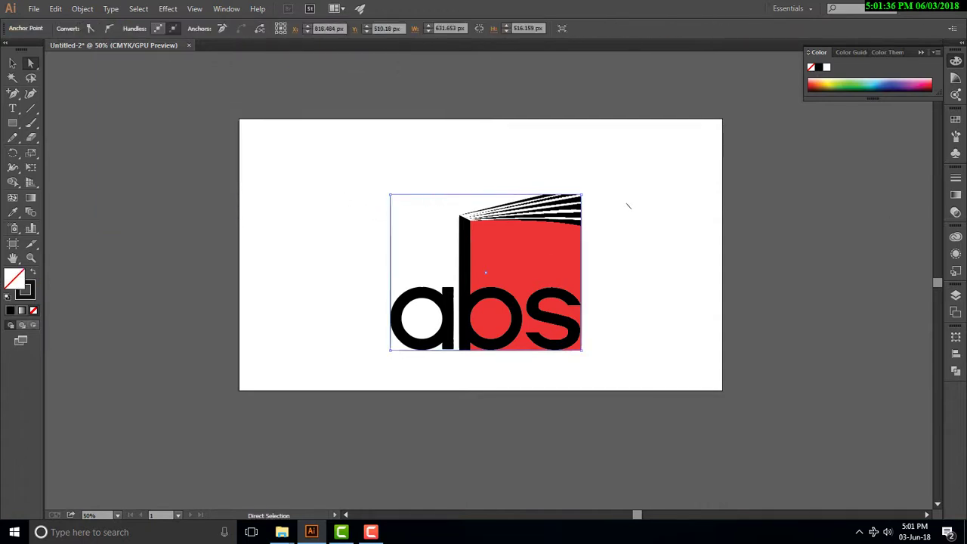
double_click(13, 279)
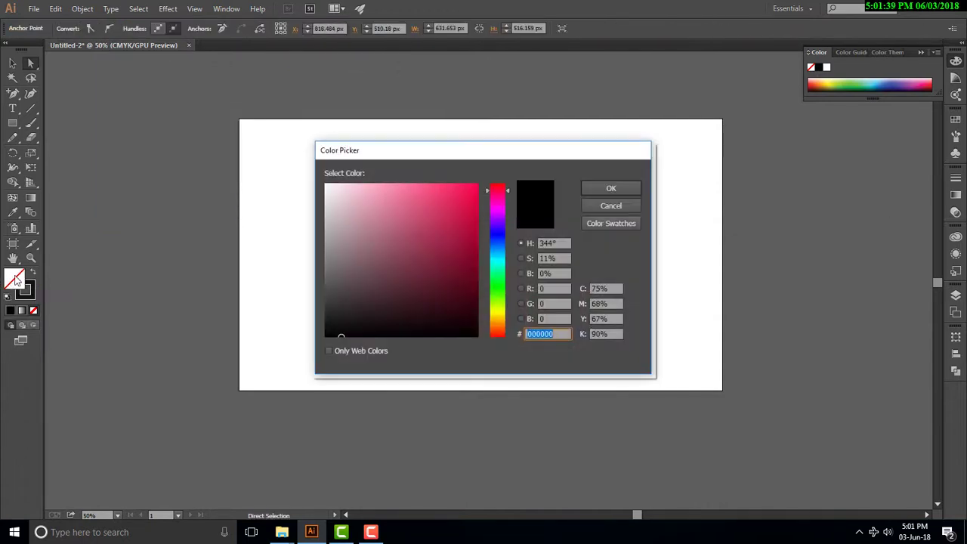
left_click(502, 262)
left_click_drag(414, 220, 392, 197)
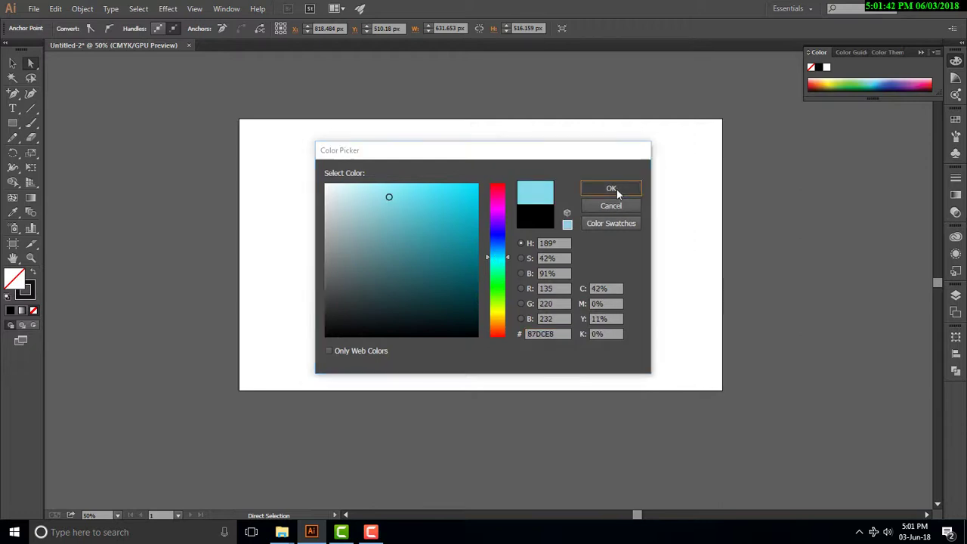
left_click(613, 189)
left_click(690, 224)
left_click(395, 210)
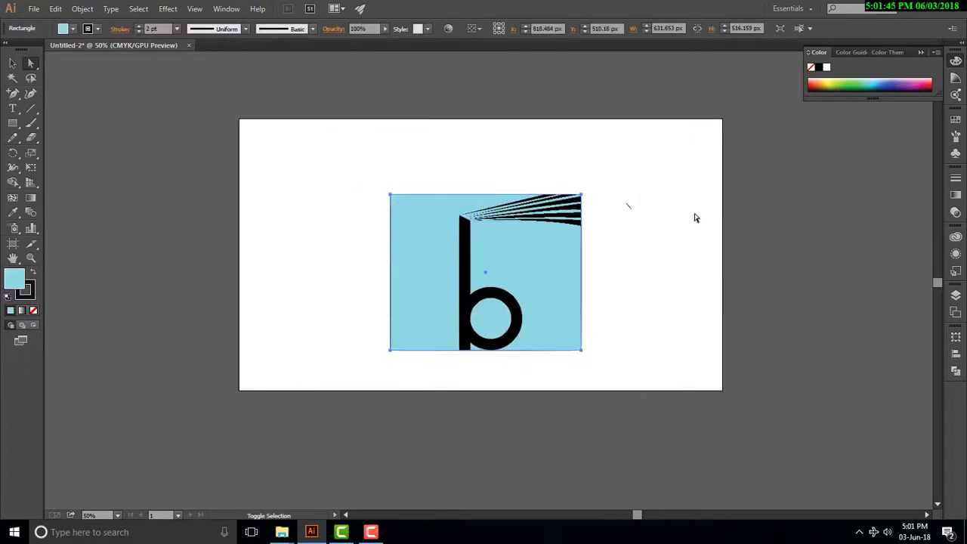
key("ctrl+shift+bracketleft")
left_click(715, 238)
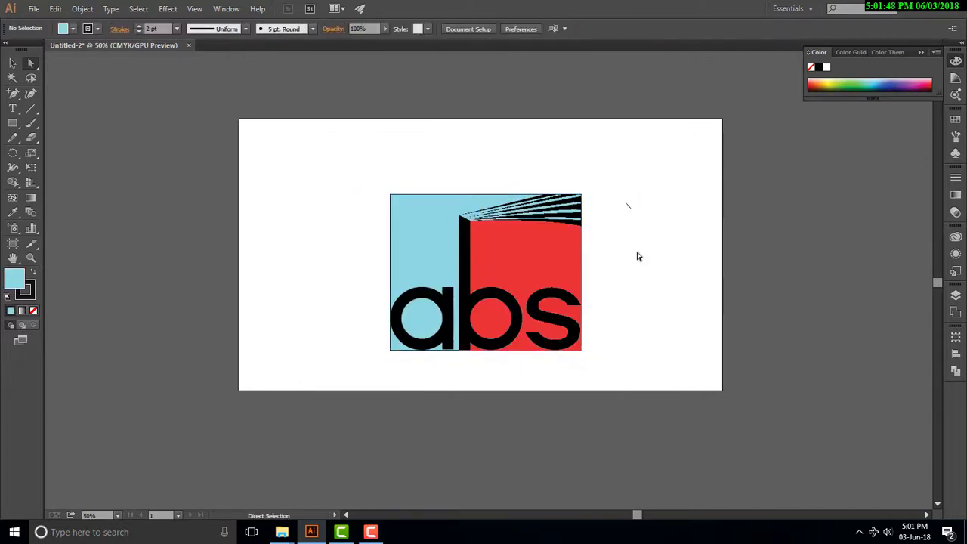
Draw a closed straight-sided Pen shape about 404 by 121 px covering the page wedges and overlapping the red cover's top.
left_click_drag(574, 218, 731, 395)
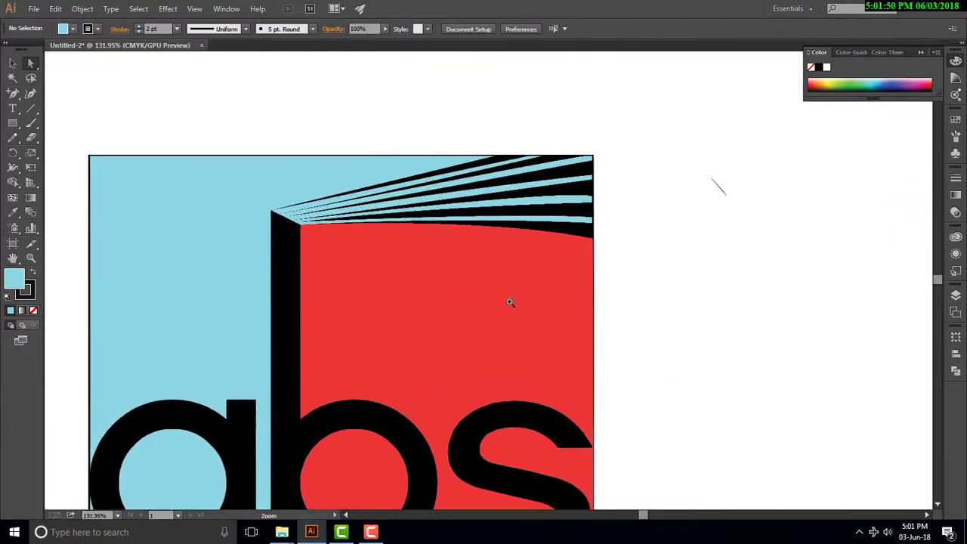
key("p")
left_click(270, 210)
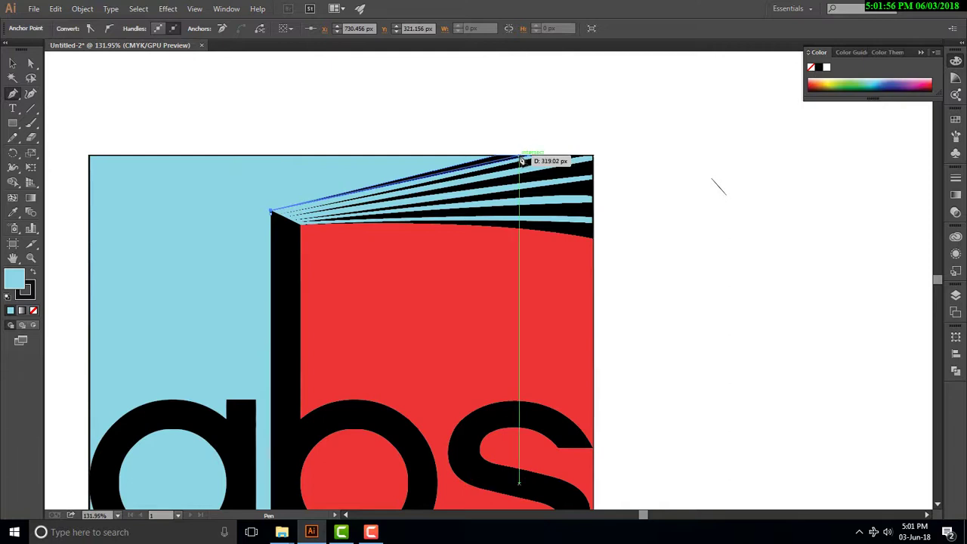
left_click(593, 156)
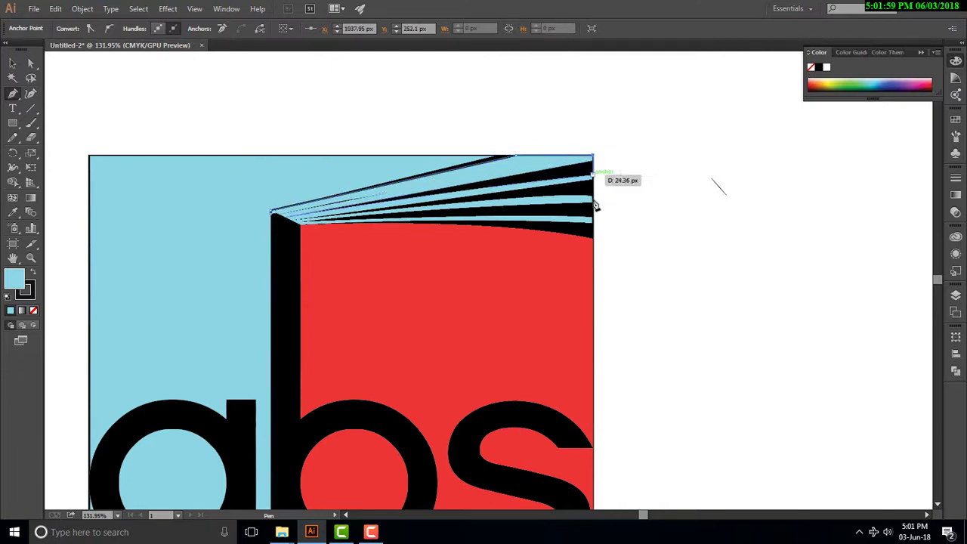
left_click(594, 245)
left_click(385, 251)
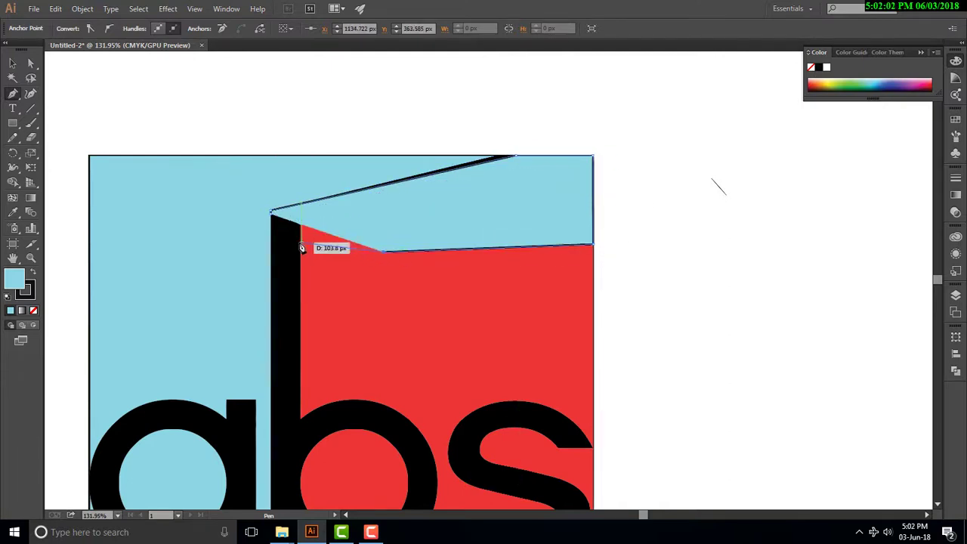
left_click(300, 242)
left_click(278, 235)
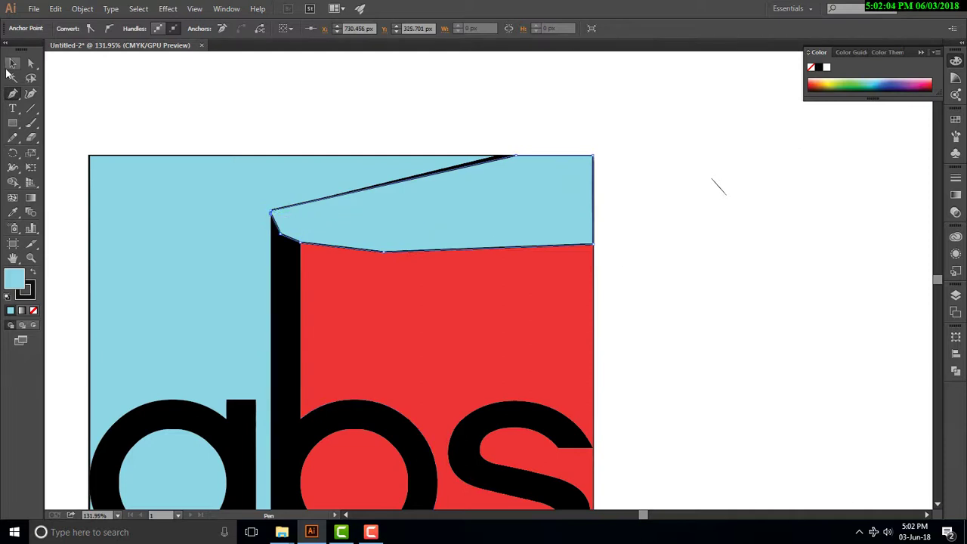
Fill the shape covering the page wedges with white FFFFFF.
left_click(12, 64)
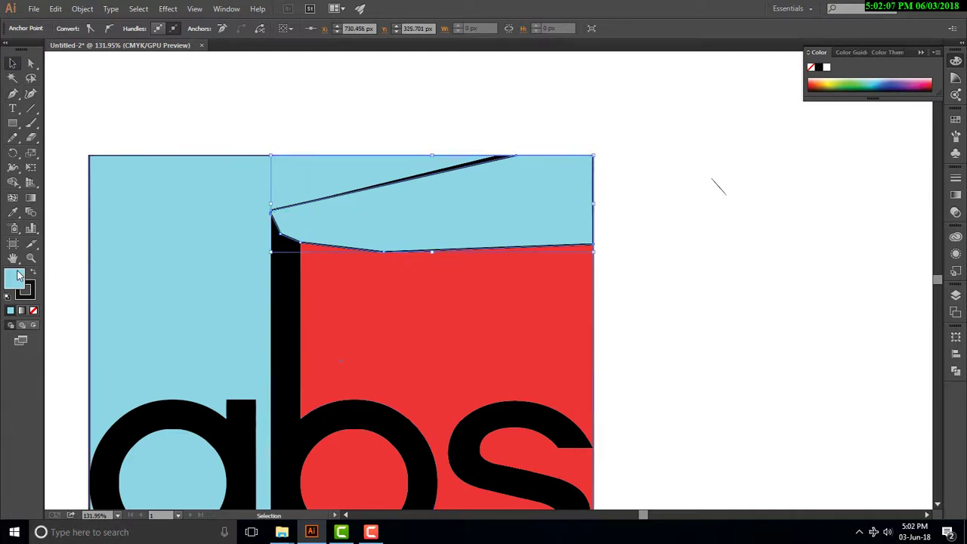
double_click(19, 276)
left_click_drag(386, 198, 316, 179)
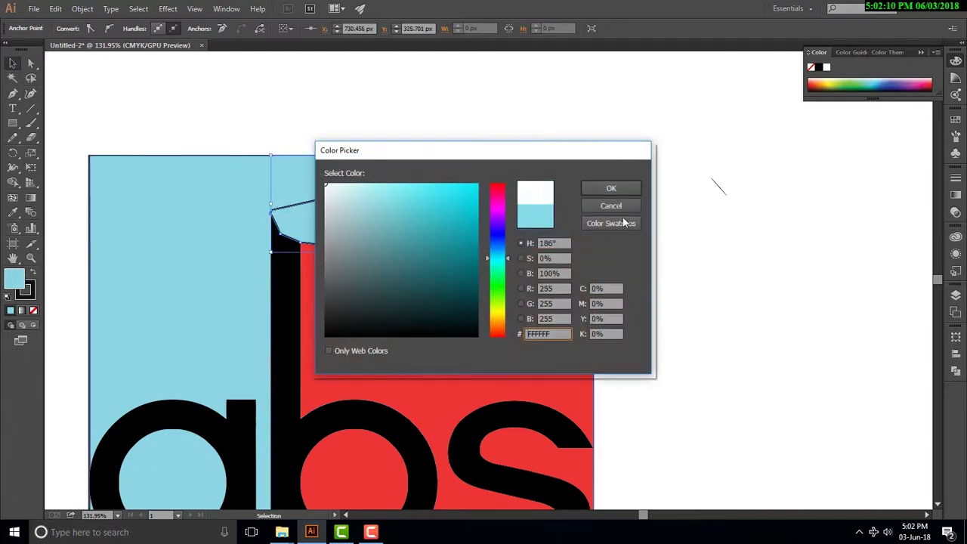
left_click(616, 188)
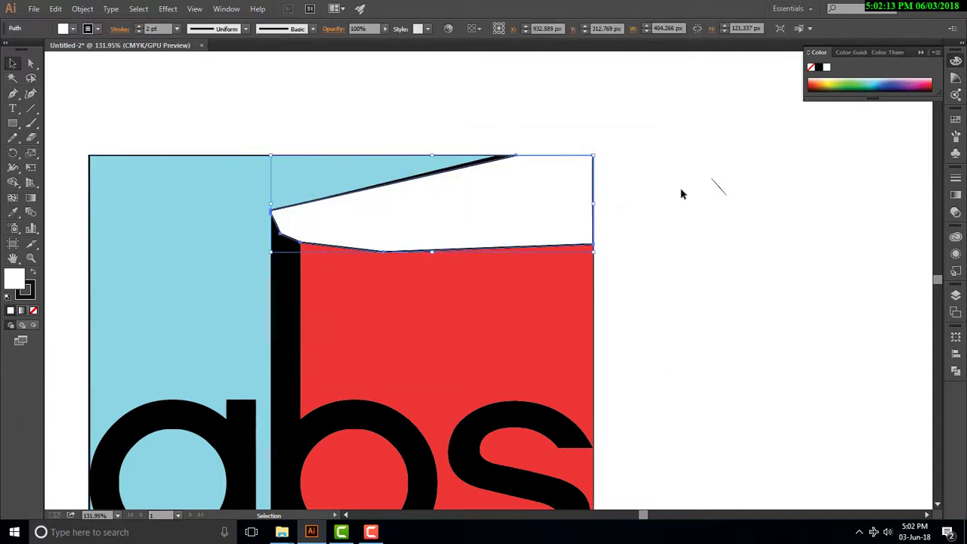
Move the white shape back in the stacking order, behind the wedges and red cover but in front of the blue frame.
key("ctrl+bracketleft")
key("ctrl+bracketleft")
key("ctrl+bracketleft")
key("ctrl+bracketleft")
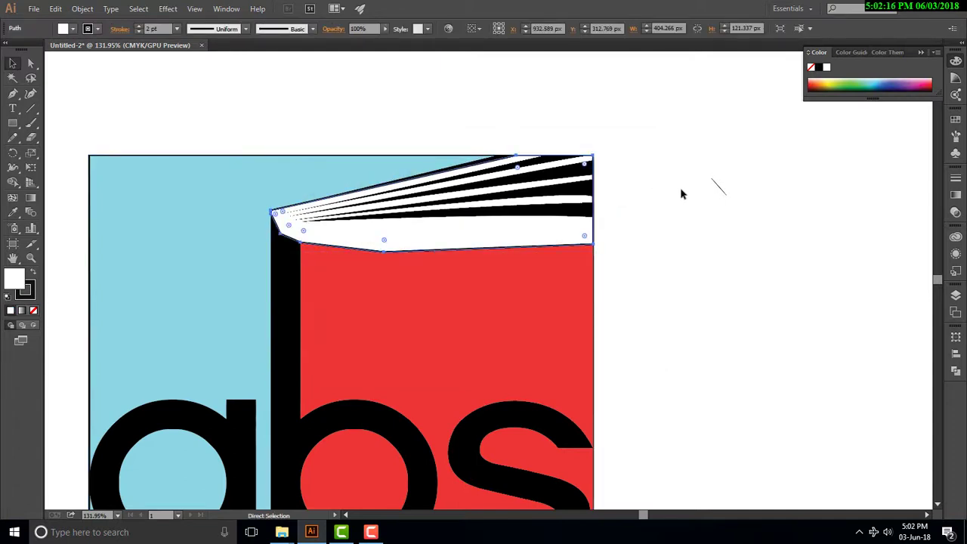
key("ctrl+bracketleft")
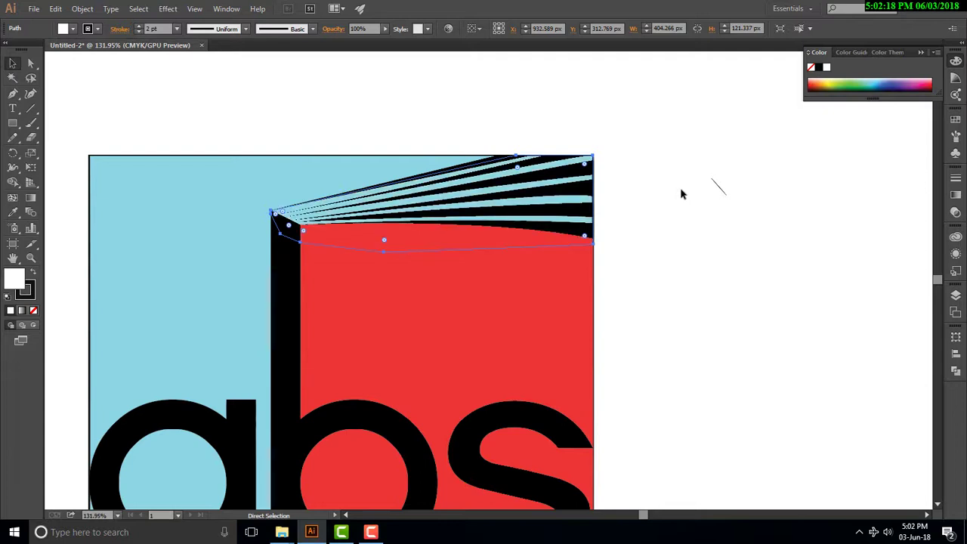
key("ctrl+bracketright")
left_click(680, 189)
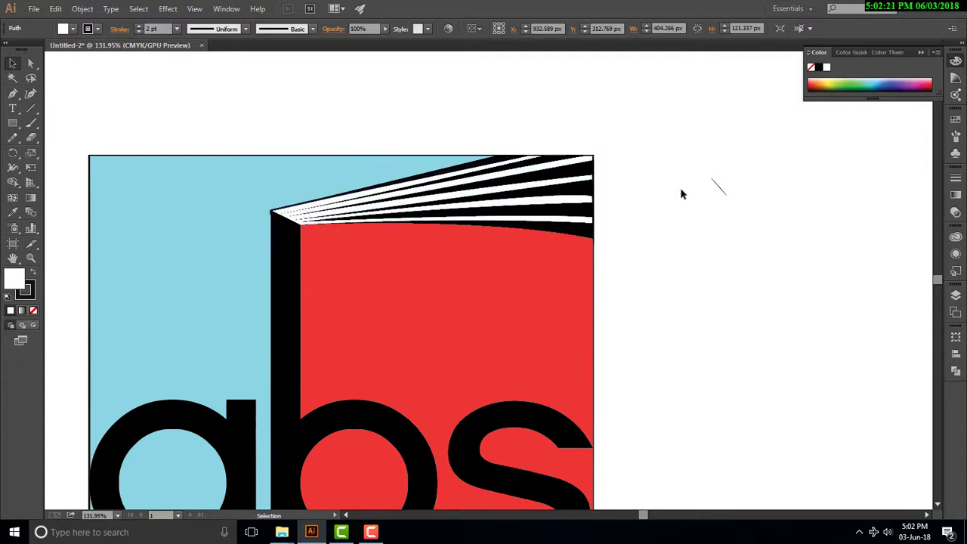
Draw two small squares, the upper one 54 px wide, one above the other beside the logo's right edge.
key("ctrl+minus")
key("ctrl+minus")
key("ctrl+minus")
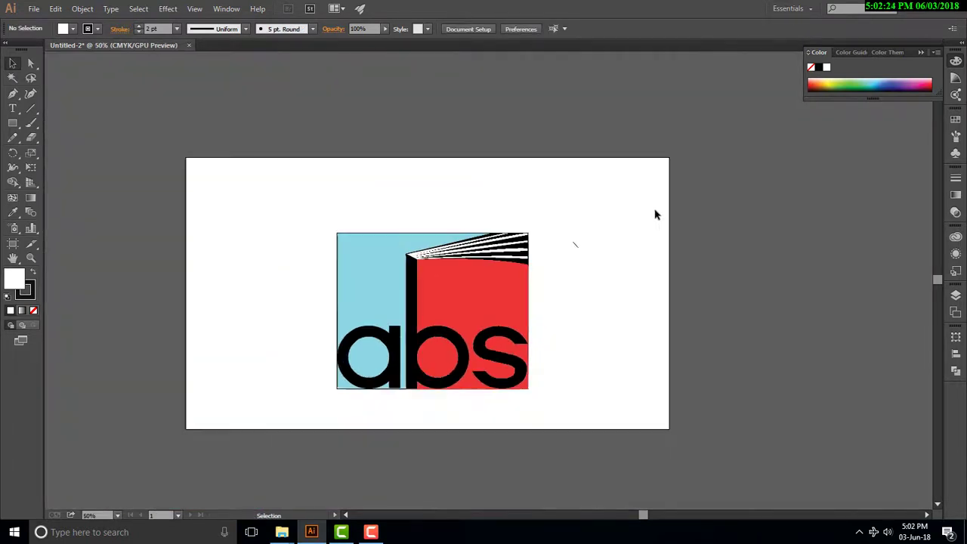
scroll(634, 317, "down", 1)
key("ctrl+plus")
key("ctrl+plus")
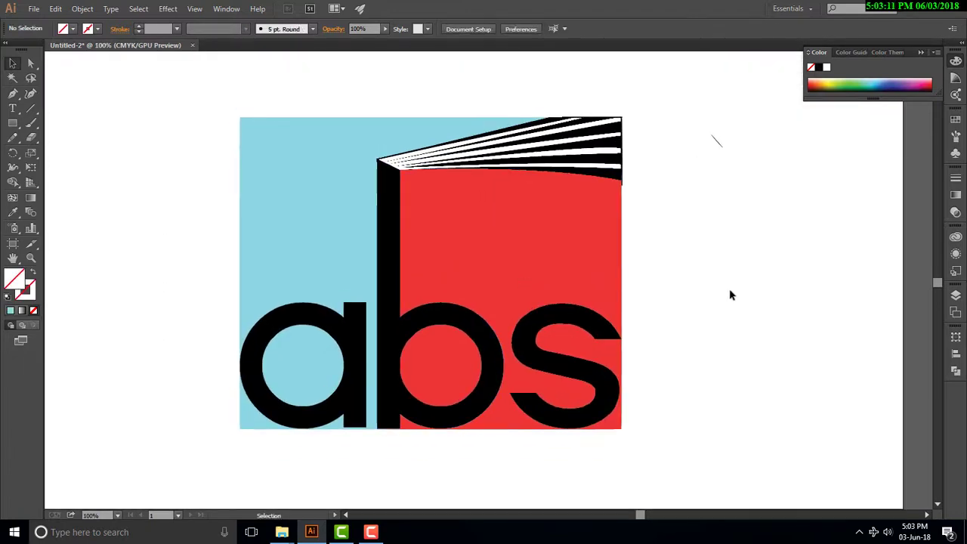
left_click_drag(595, 372, 609, 352)
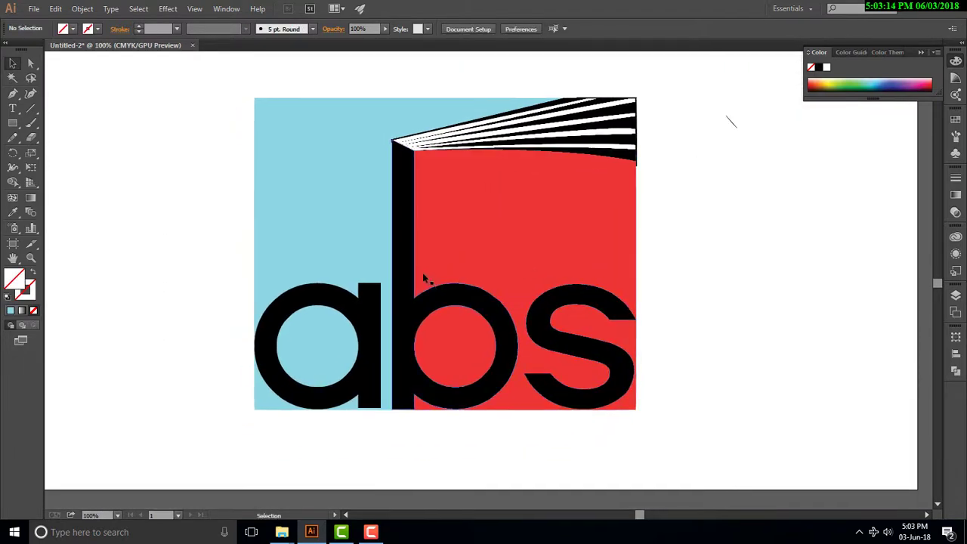
key("m")
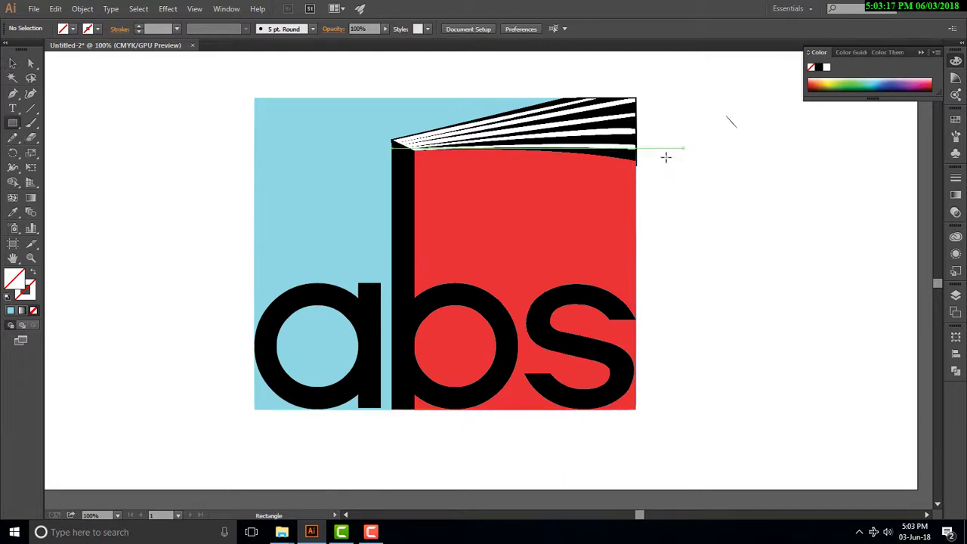
mouse_move(658, 159)
left_mouse_down()
mouse_move(693, 195)
mouse_move(665, 213)
mouse_move(697, 243)
left_mouse_up()
Give both small squares a teal outline.
key("v")
left_click_drag(733, 160, 681, 270)
double_click(25, 291)
left_click(615, 186)
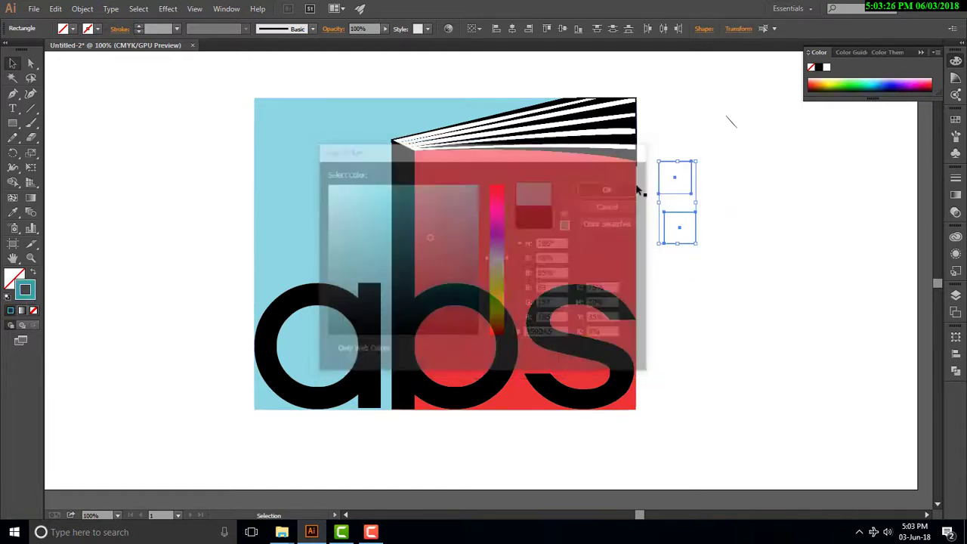
left_click(772, 204)
Remove the lower of the two small squares, keeping the 54 px one.
left_click_drag(650, 293, 651, 295)
left_click(691, 179)
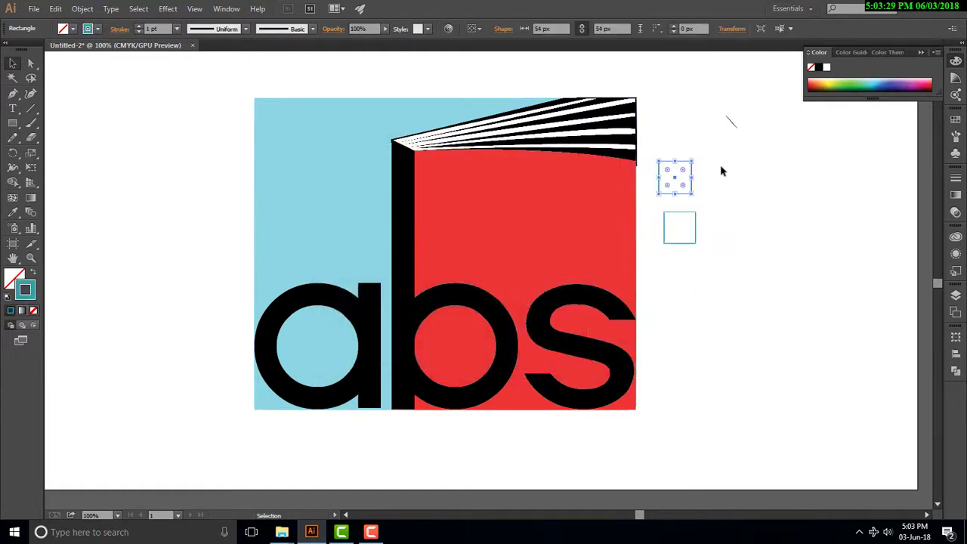
left_click_drag(720, 167, 655, 297)
left_click(694, 251)
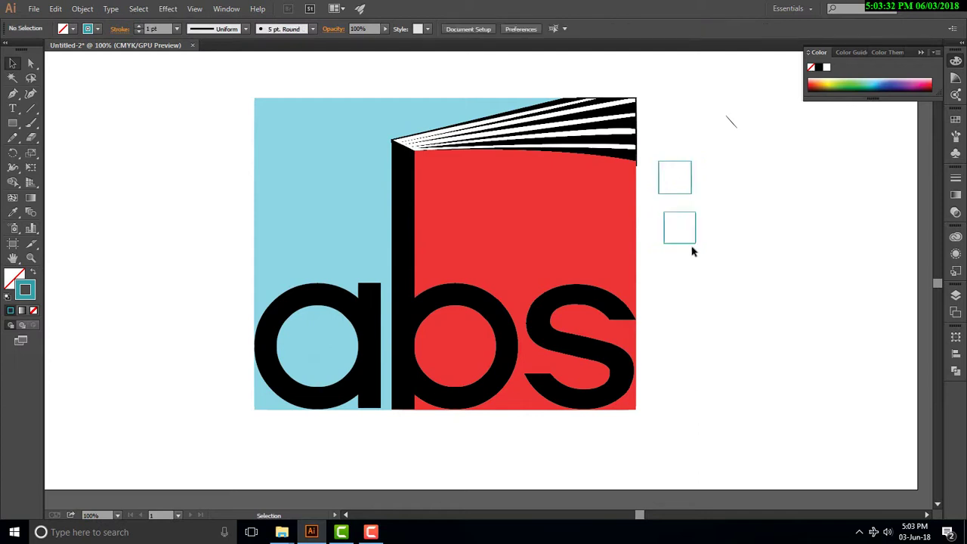
key("ctrl+x")
Copy the remaining 54 px square and place the duplicate just below the original.
left_click(687, 194)
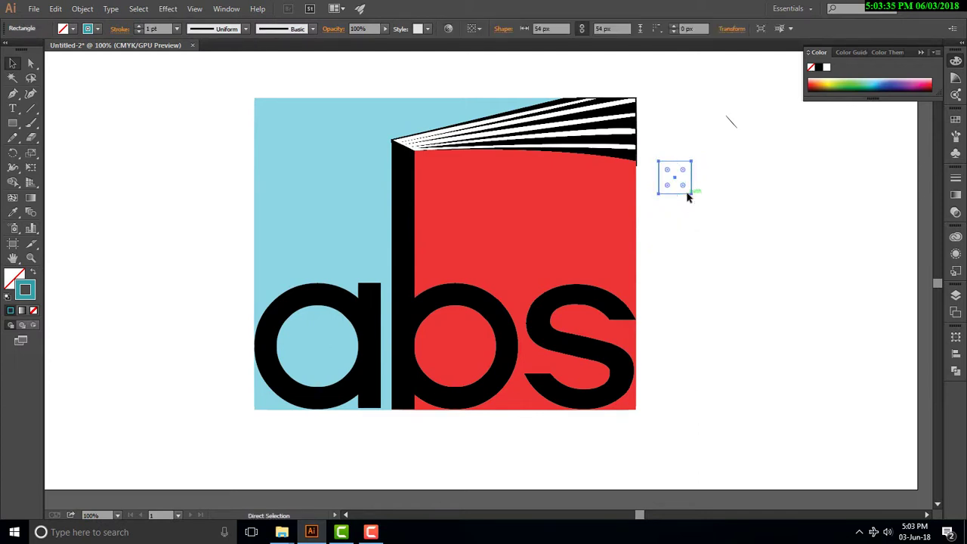
key("ctrl+x")
key("ctrl+v")
key("v")
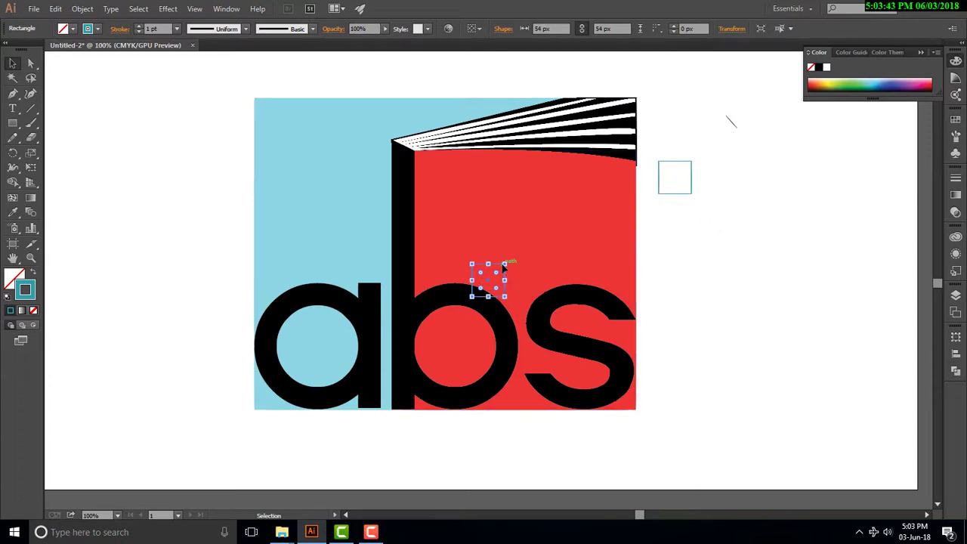
left_click_drag(502, 278, 677, 218)
Duplicate the pair of squares downward to make a column of four swatches.
left_click(699, 154)
left_click(675, 193)
left_click_drag(714, 149, 669, 259)
left_click_drag(679, 205, 682, 290)
left_click(654, 189)
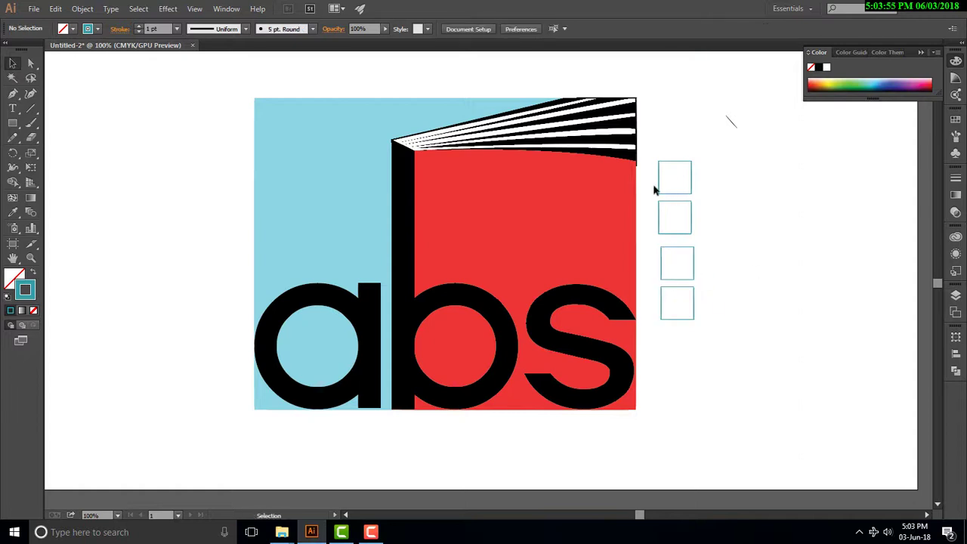
Fill the first swatch square with the black sampled from the page wedges using the Eyedropper.
left_click(665, 163)
key("i")
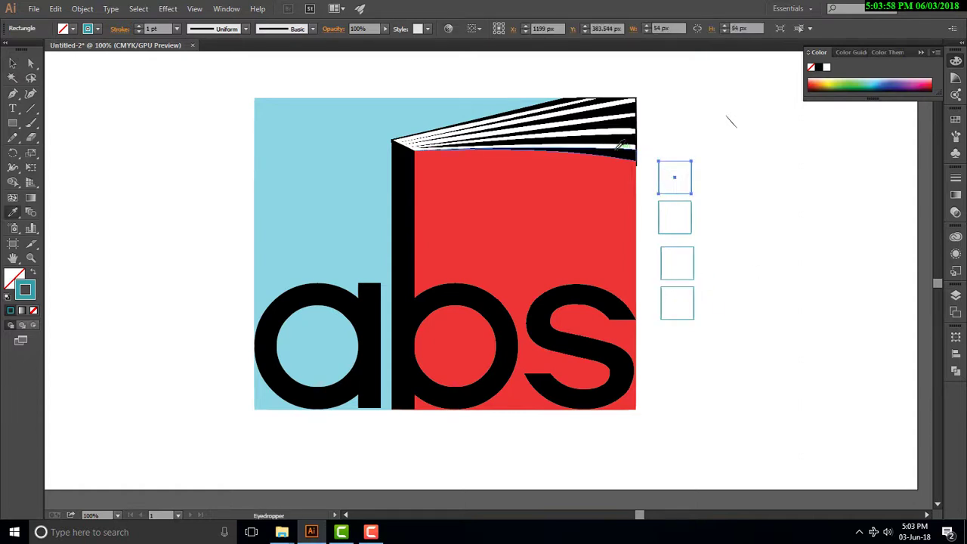
left_click(616, 154)
Fill the second swatch square with the red sampled from the book cover.
key("v")
left_click(441, 172)
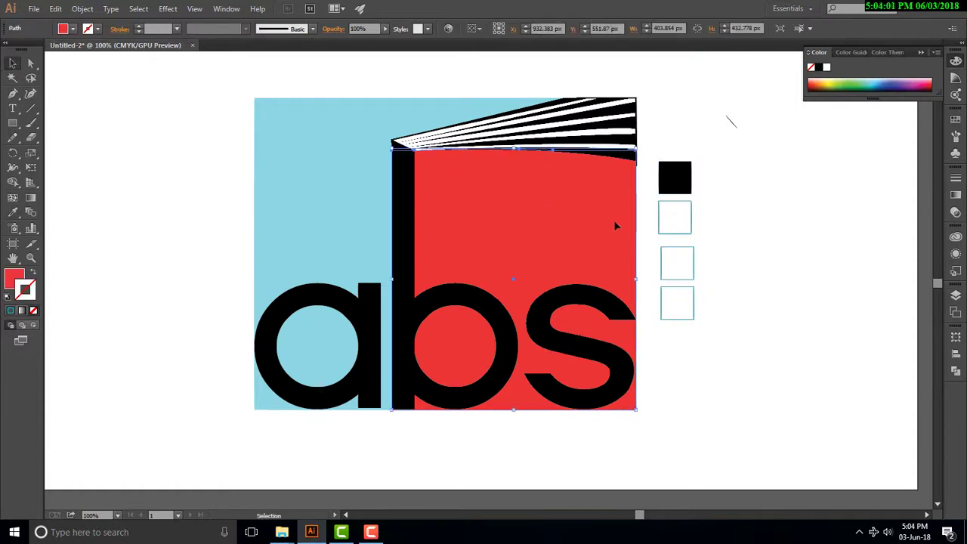
left_click(669, 223)
key("i")
left_click(604, 201)
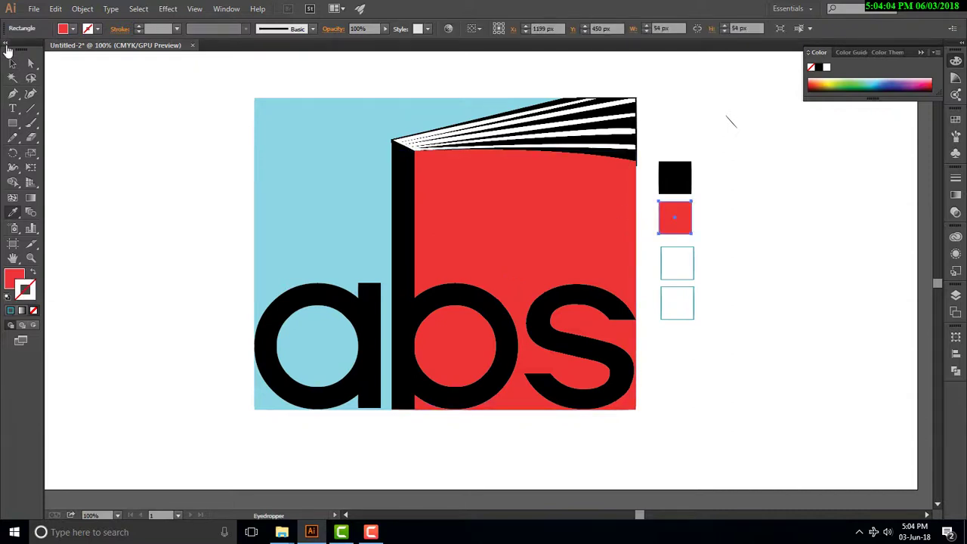
Fill the third swatch square with the light blue sampled from the logo background.
key("v")
left_click(293, 151)
left_click(671, 261)
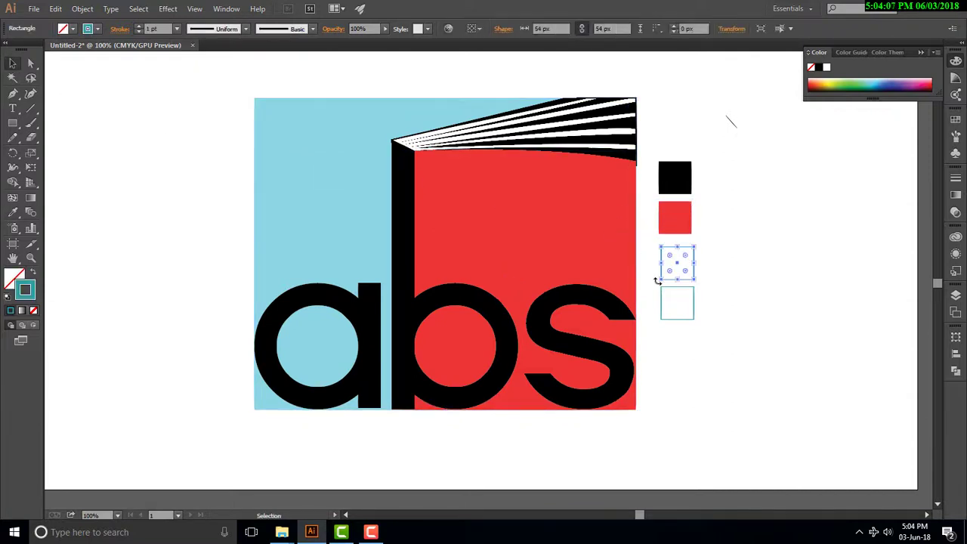
key("i")
left_click(281, 161)
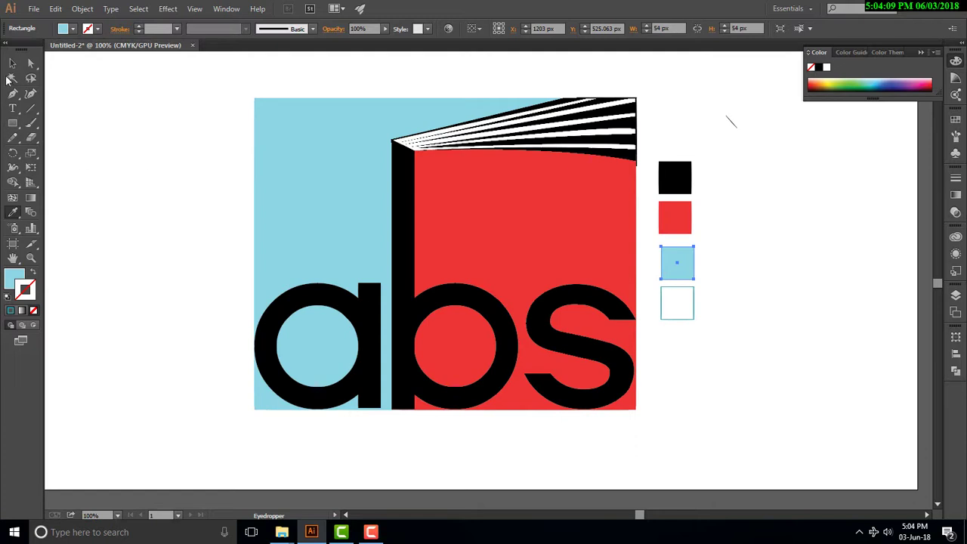
Fill the fourth swatch square with the white and black outline sampled from the book's pages using the Eyedropper.
left_click(12, 62)
left_click(684, 318)
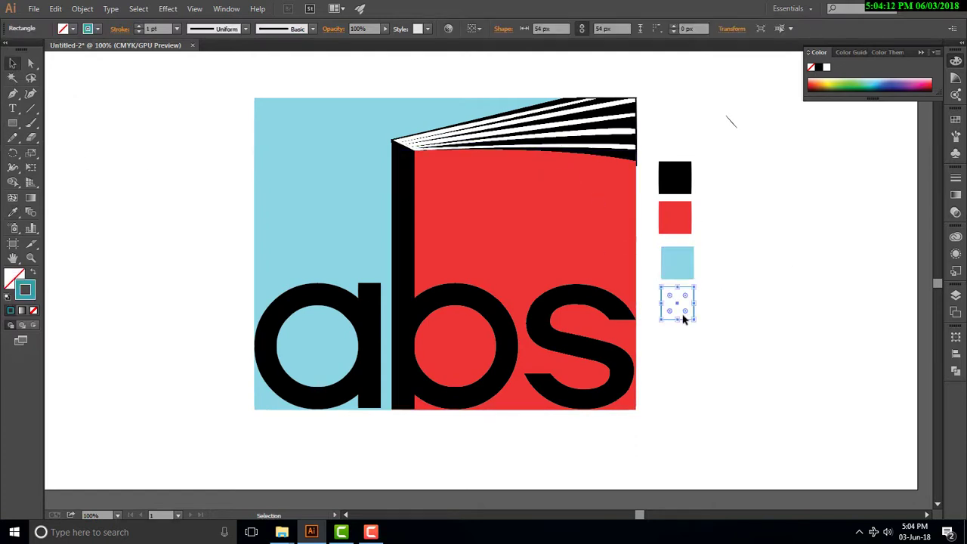
key("i")
left_click(583, 129)
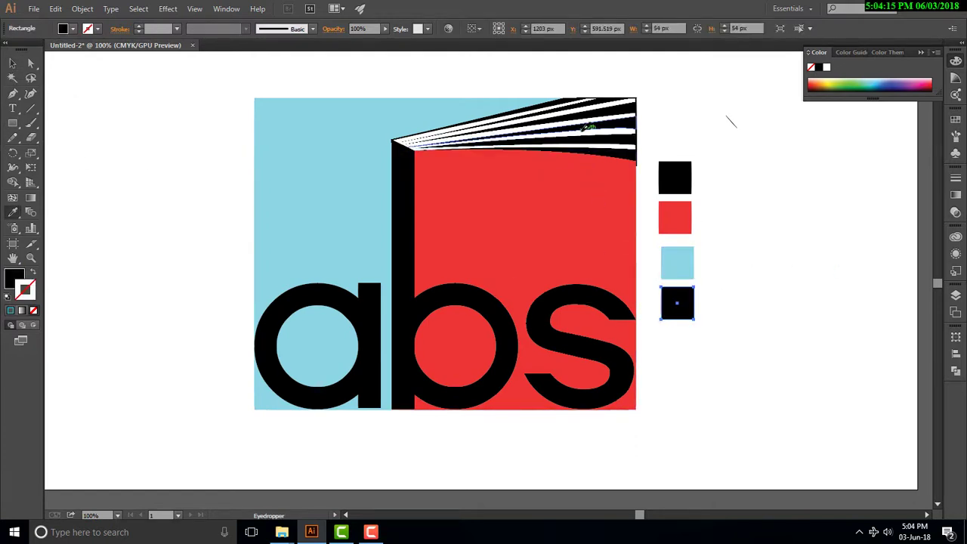
left_click(586, 129)
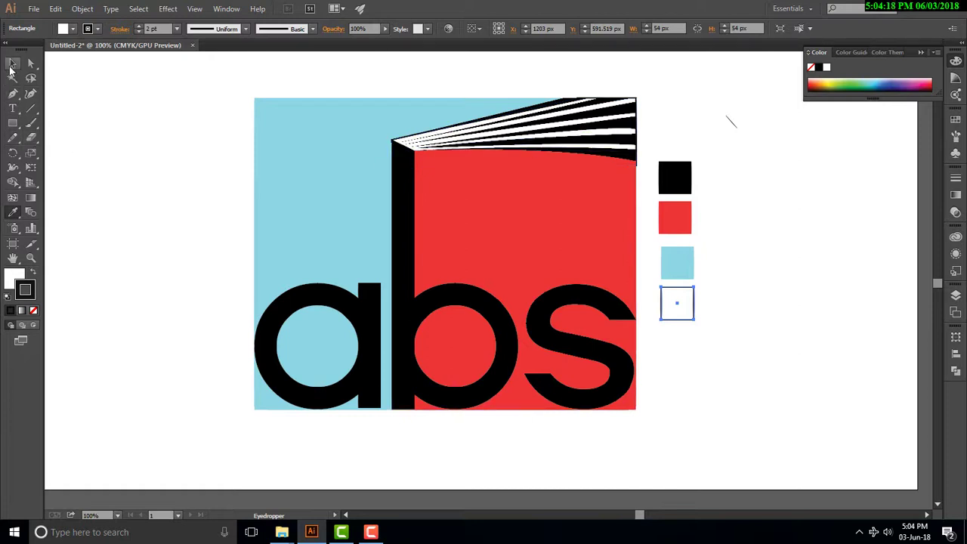
left_click(12, 63)
left_click(648, 216)
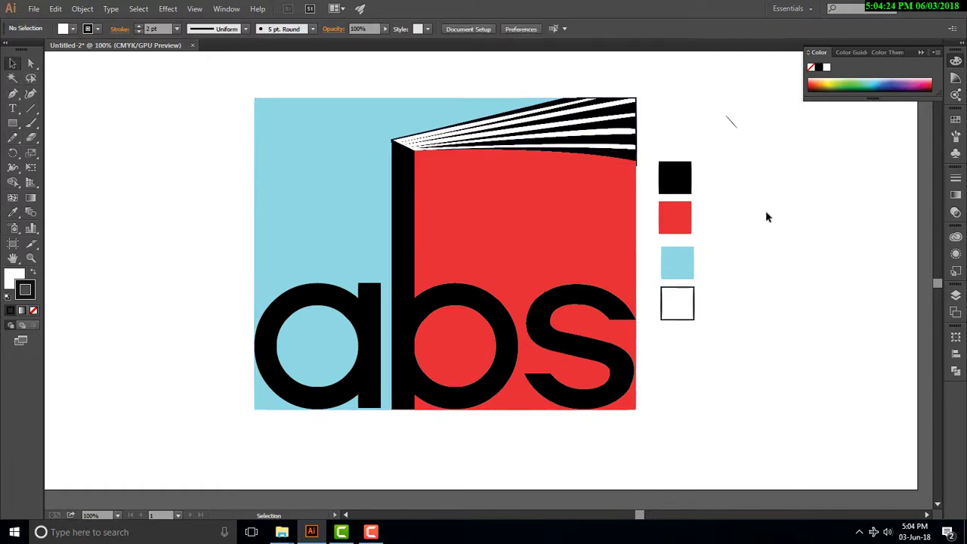
Try shifting the red book cover slightly to the right, and undo the move.
left_click(671, 226)
left_click(664, 238)
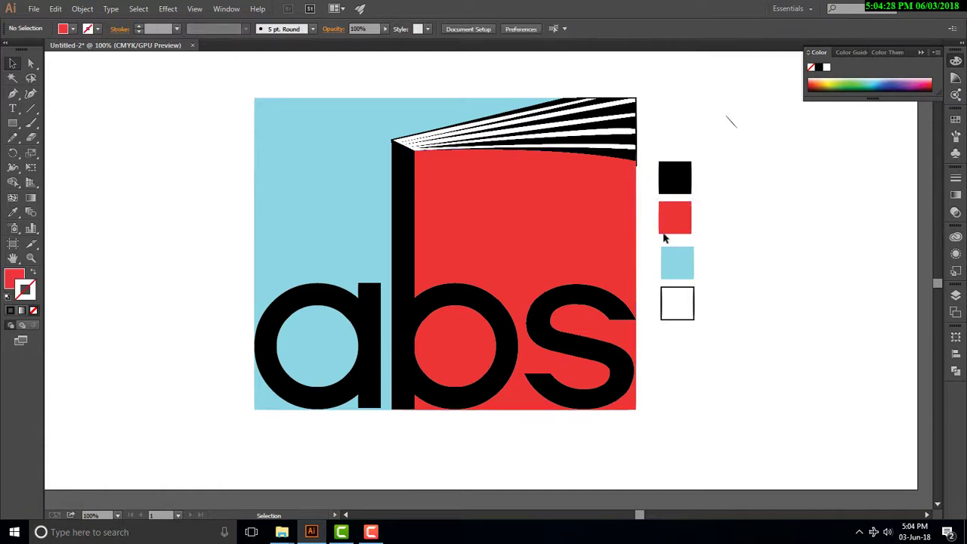
left_click(619, 160)
left_click_drag(625, 165, 692, 223)
left_click(671, 219)
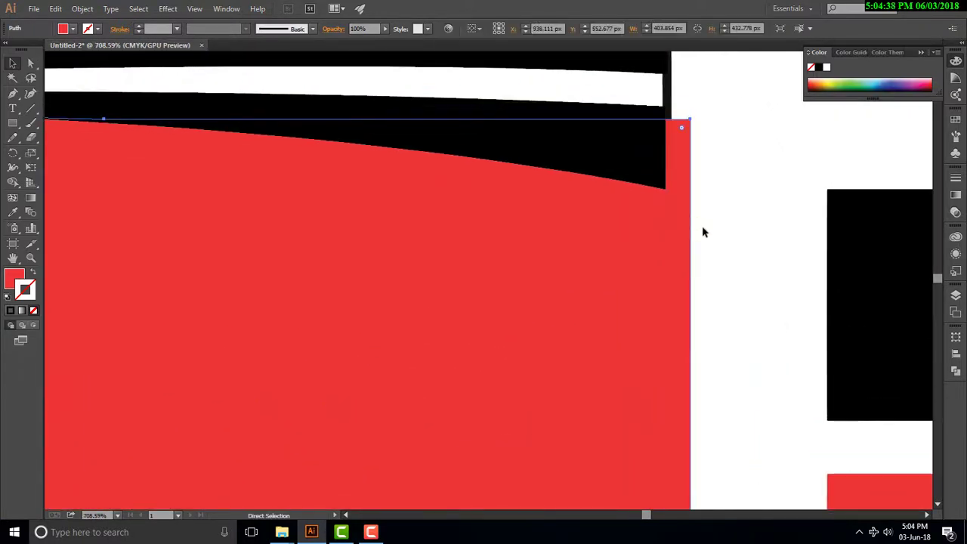
key("ctrl+z")
key("ctrl+minus")
key("ctrl+minus")
key("ctrl+minus")
key("ctrl+minus")
key("ctrl+minus")
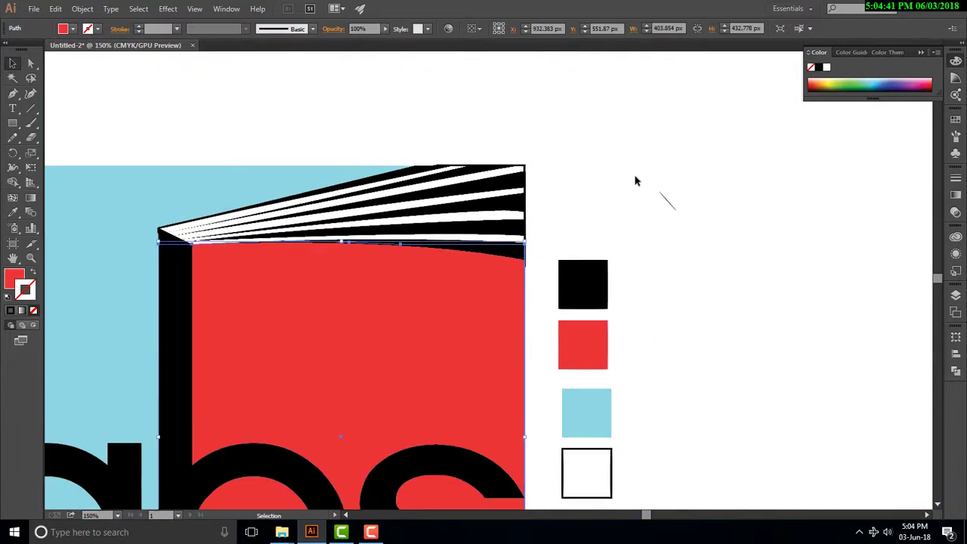
left_click(636, 176)
left_click_drag(584, 246, 707, 216)
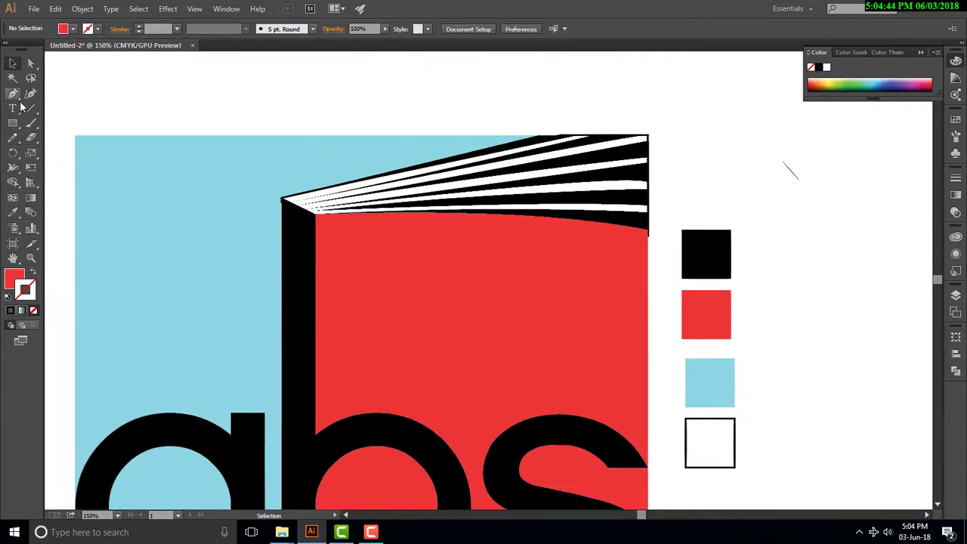
left_click(13, 125)
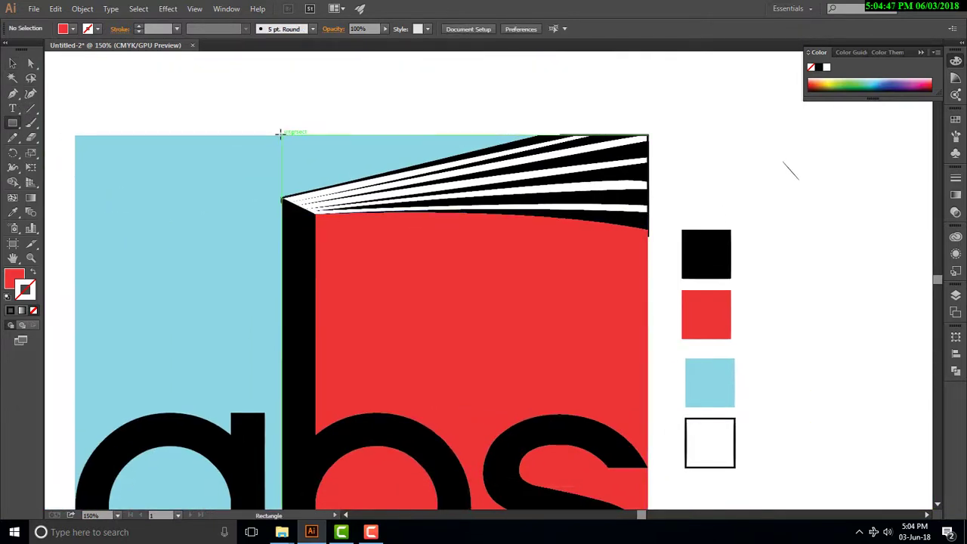
mouse_move(273, 135)
left_mouse_down()
mouse_move(511, 229)
mouse_move(633, 229)
mouse_move(377, 65)
left_mouse_up()
key("ctrl+z")
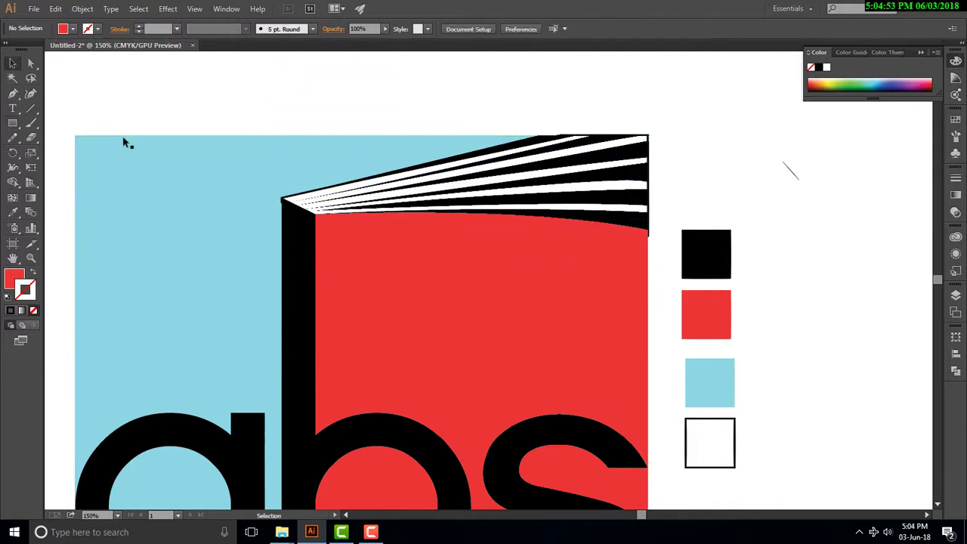
Group the red book cover with the black letters a, b and s.
left_click(133, 147)
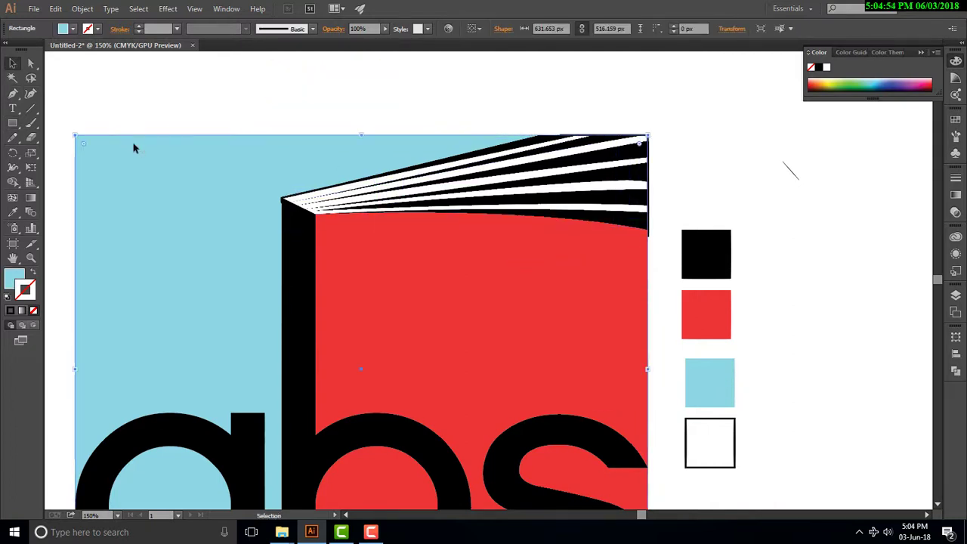
left_click(435, 229)
left_click(309, 239, "shift")
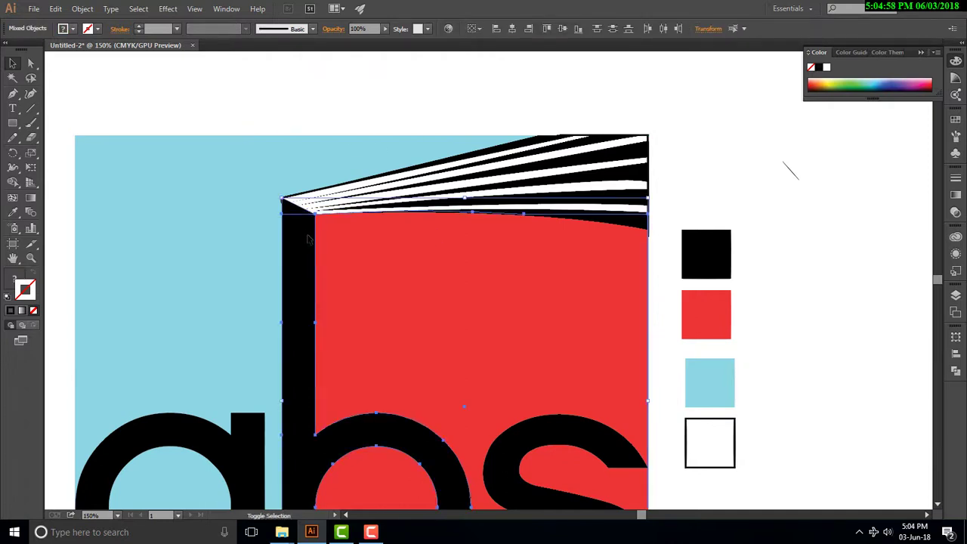
left_click(563, 428, "shift")
left_click(258, 434, "shift")
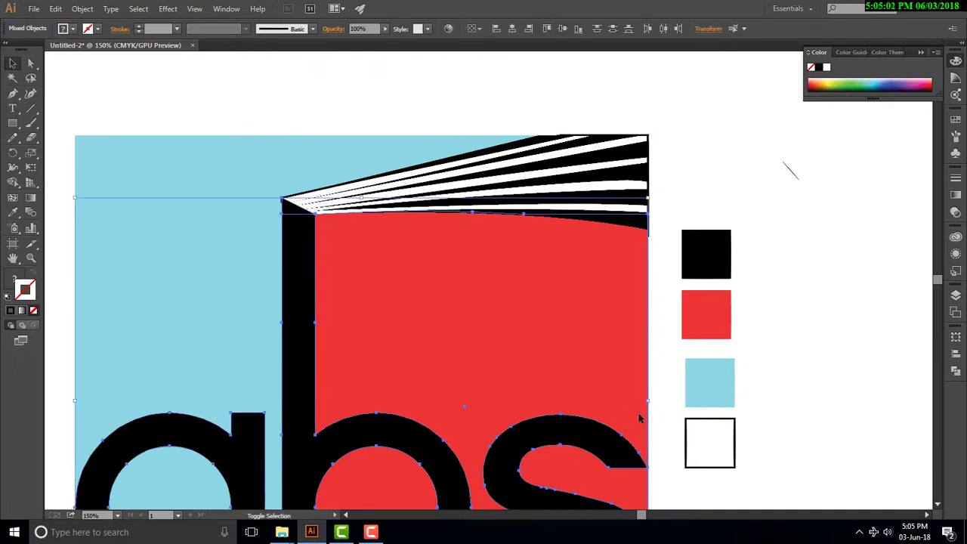
key("a")
key("ctrl+g")
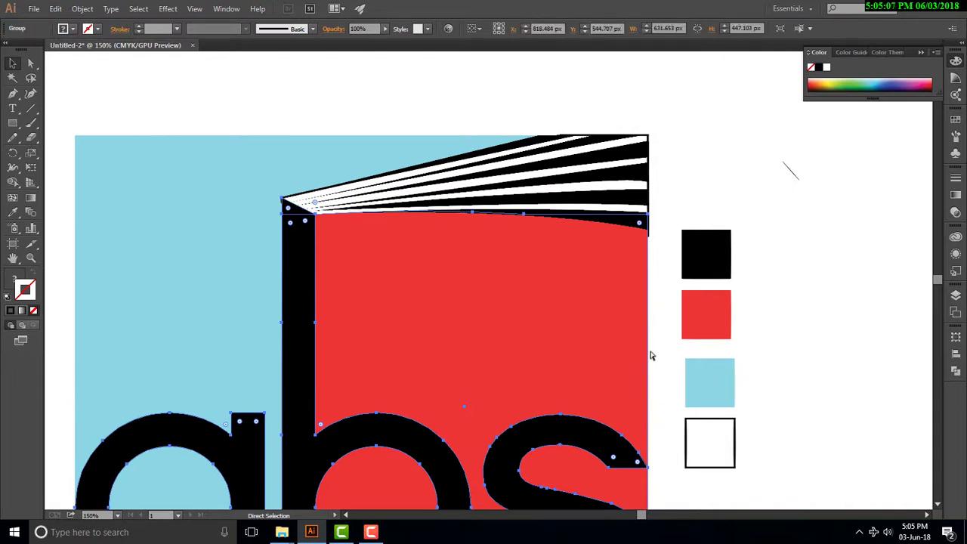
left_click(704, 141, "ctrl")
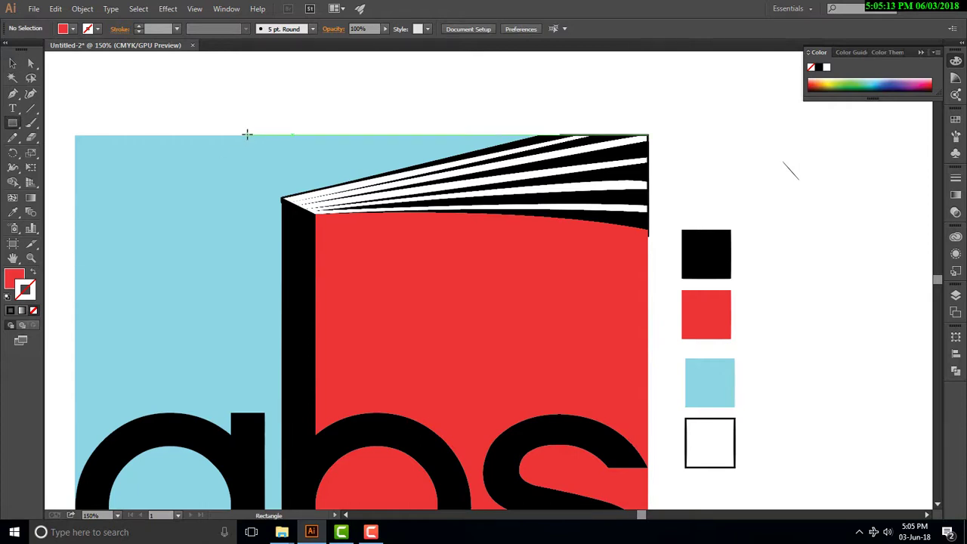
Draw a rectangle about 133 by 102 px over the spine's upper corner, and group the book's page shapes.
left_click_drag(247, 135, 367, 226)
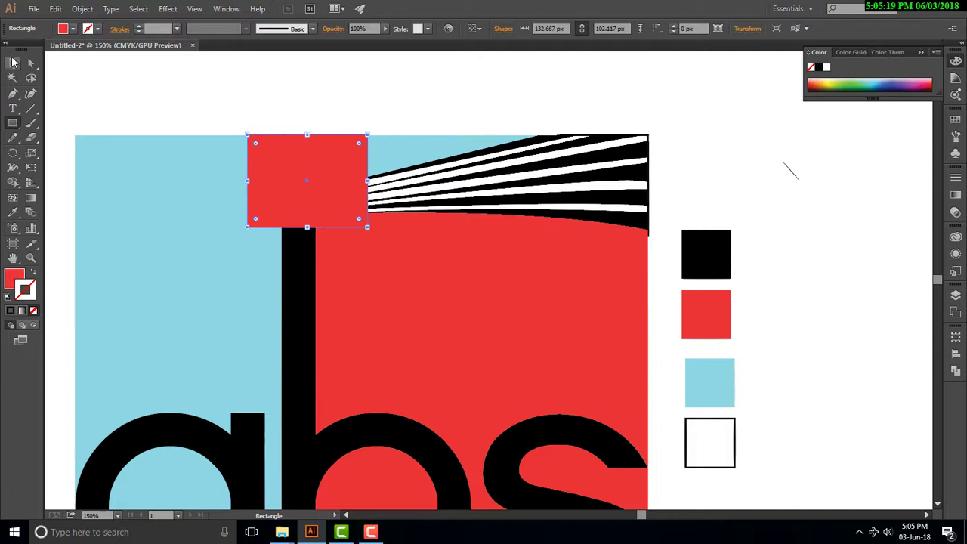
left_click(13, 62)
left_click_drag(467, 87, 610, 217)
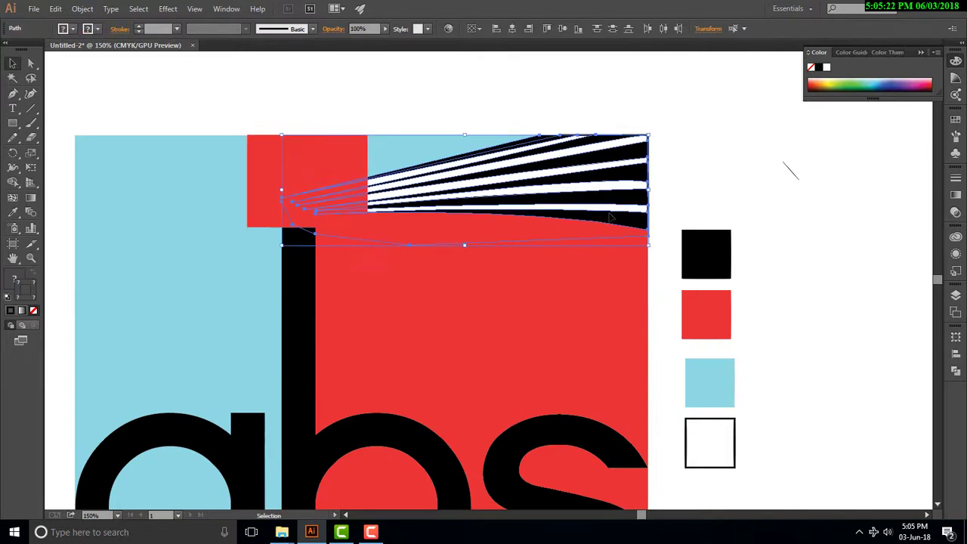
key("ctrl+g")
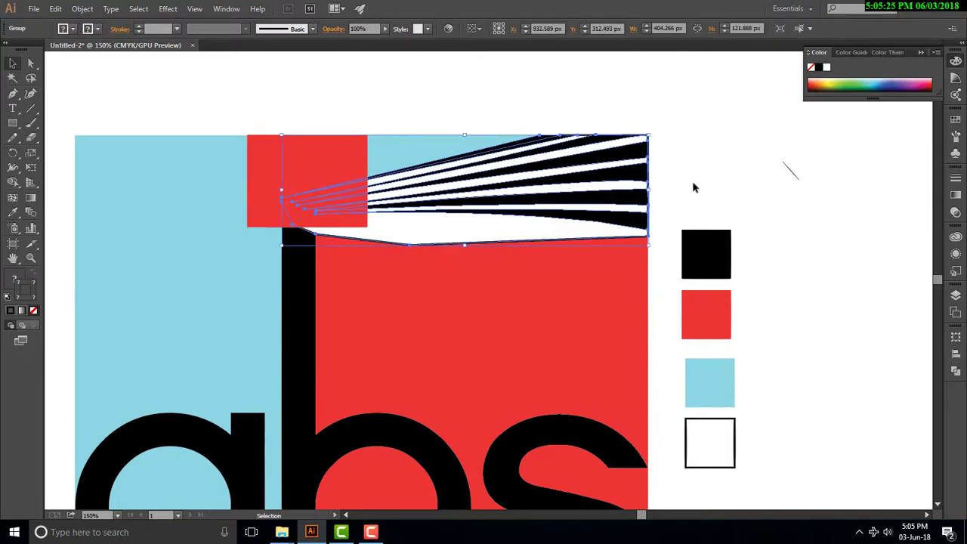
Try stretching the small red rectangle across the pages to the cover's right edge, and delete it.
left_click(265, 162)
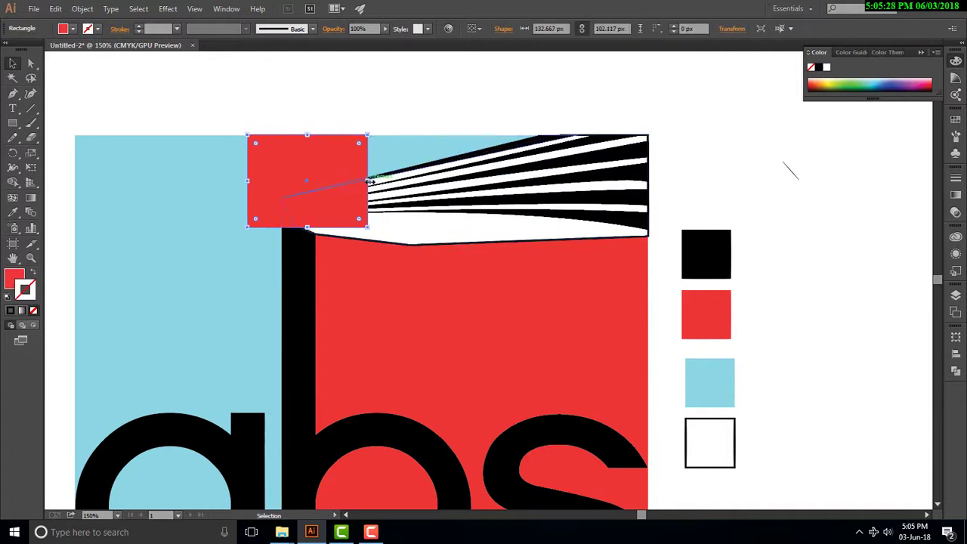
left_click_drag(368, 182, 649, 217)
left_click_drag(653, 215, 649, 216)
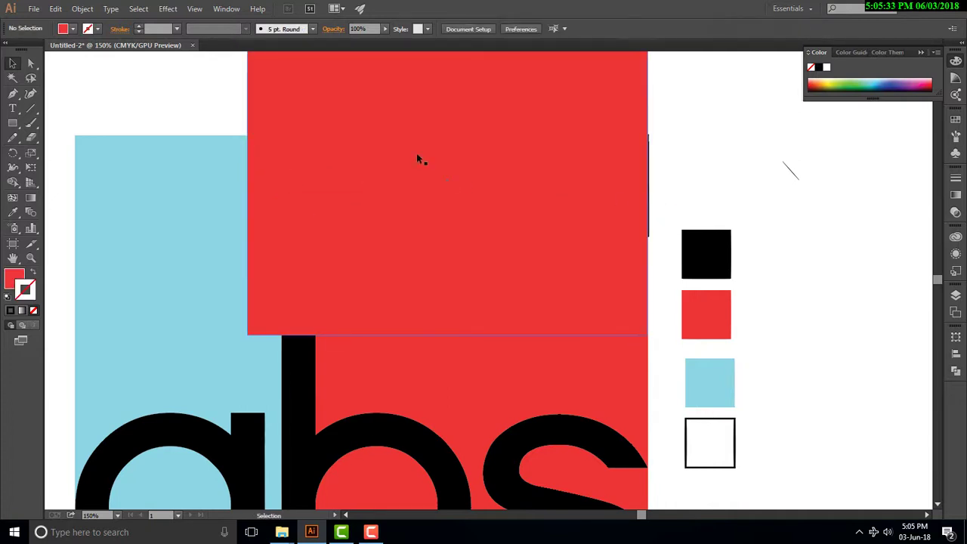
key("Delete")
Draw a rectangle about 139 px tall over the book's pages, with its width reduced to about 410 px from the left side.
left_click(12, 123)
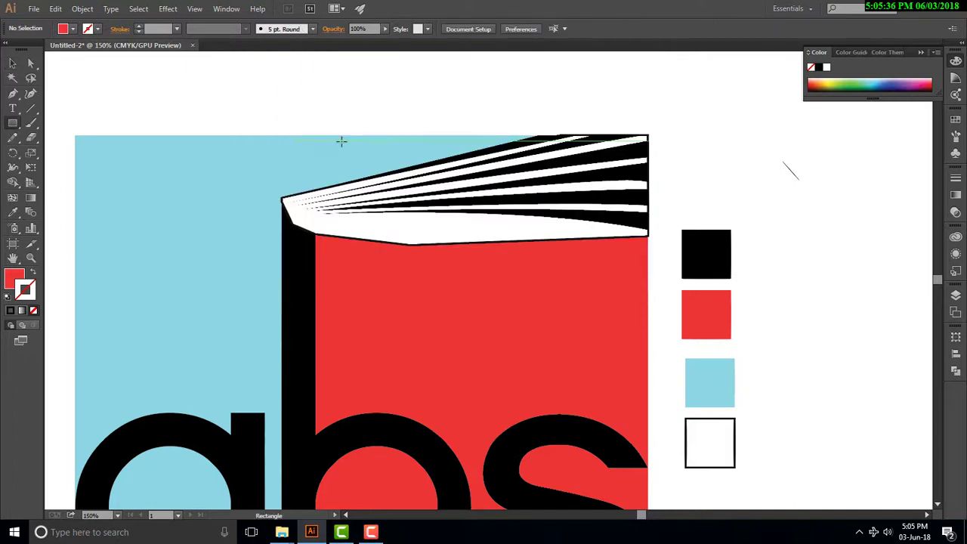
left_click_drag(264, 136, 644, 261)
left_click(12, 64)
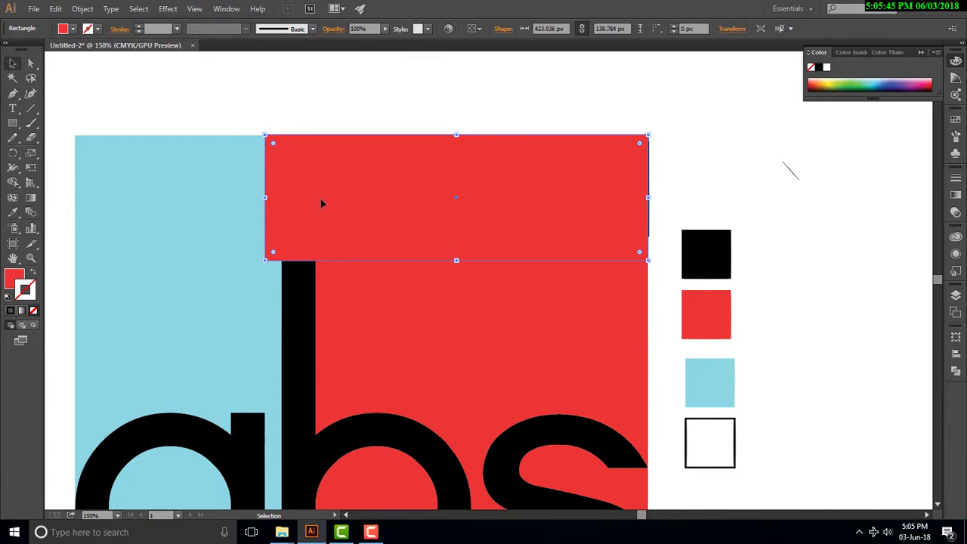
mouse_move(265, 199)
left_mouse_down()
mouse_move(297, 198)
mouse_move(276, 201)
left_mouse_up()
key("a")
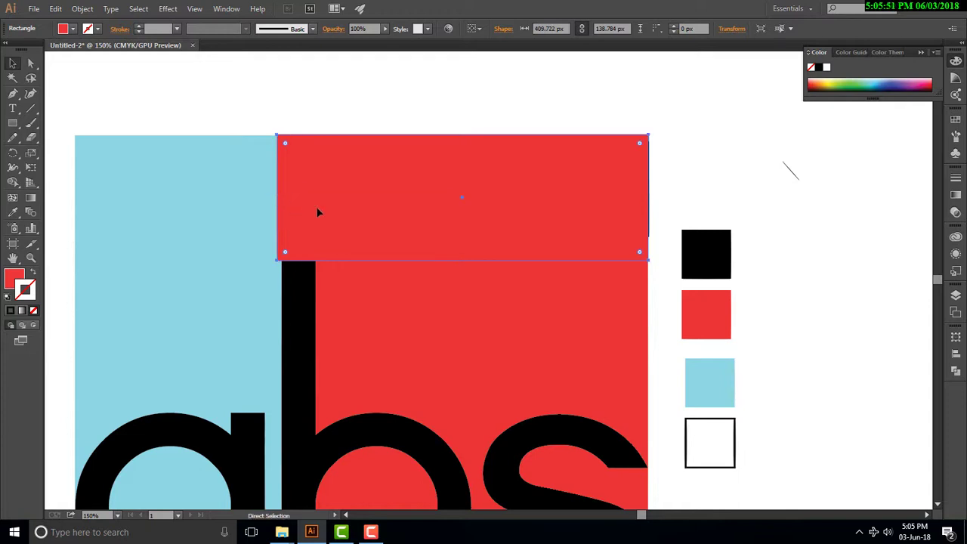
key("v")
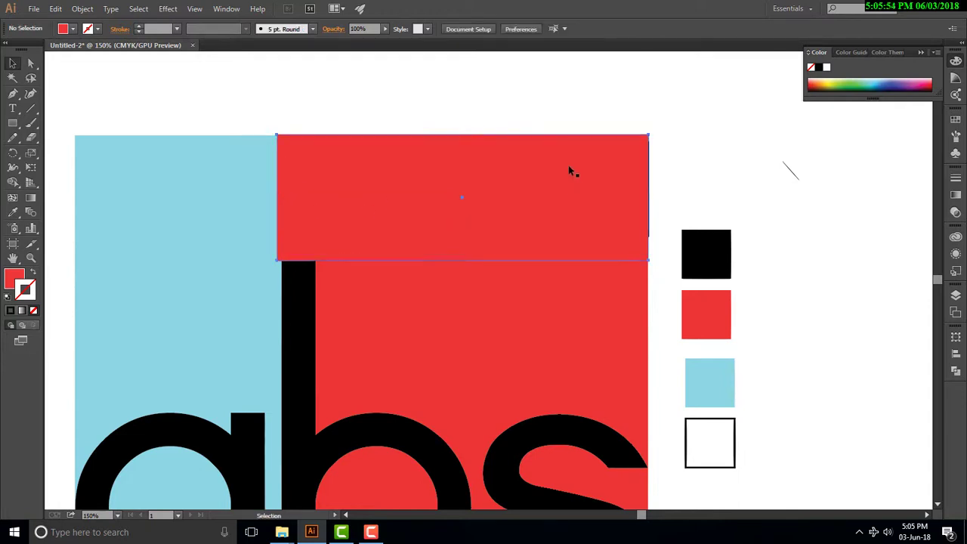
Nudge the red rectangle slightly left so it leaves a narrow strip of the pages' right ends uncovered.
key("Left")
key("Left")
key("Left")
key("Left")
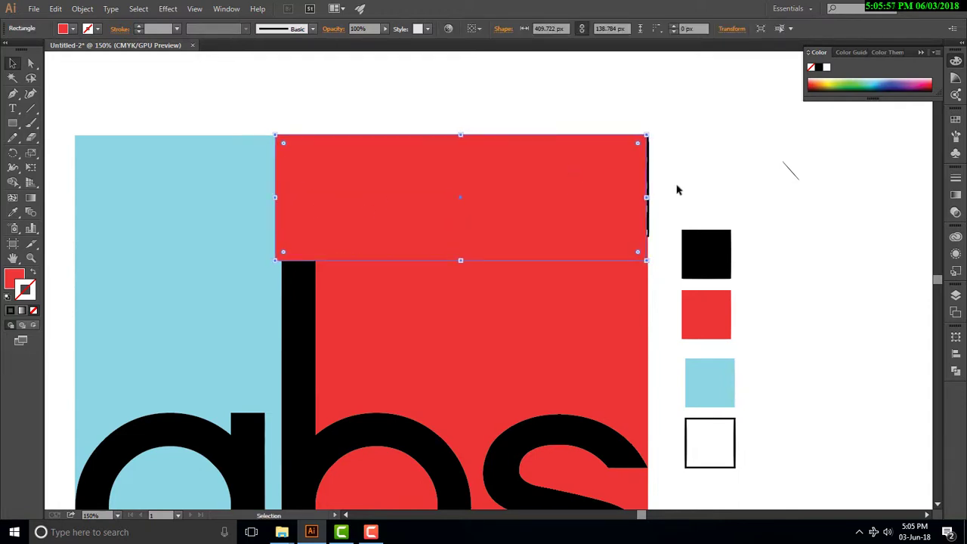
key("Left")
key("Left")
key("Left")
key("Left")
key("Left")
key("Left")
key("Left")
key("Left")
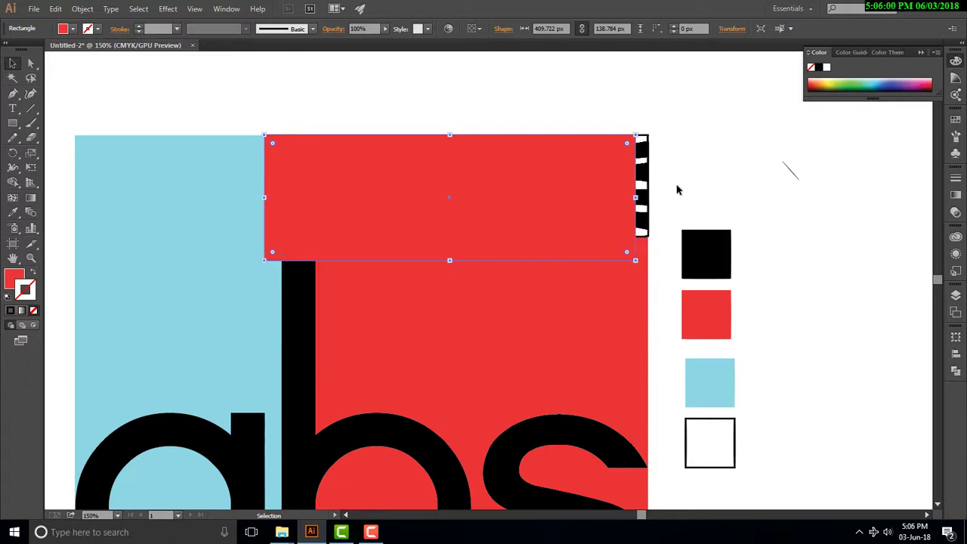
key("Right")
key("Right")
key("Right")
key("Right")
key("Right")
key("Right")
left_click(685, 172)
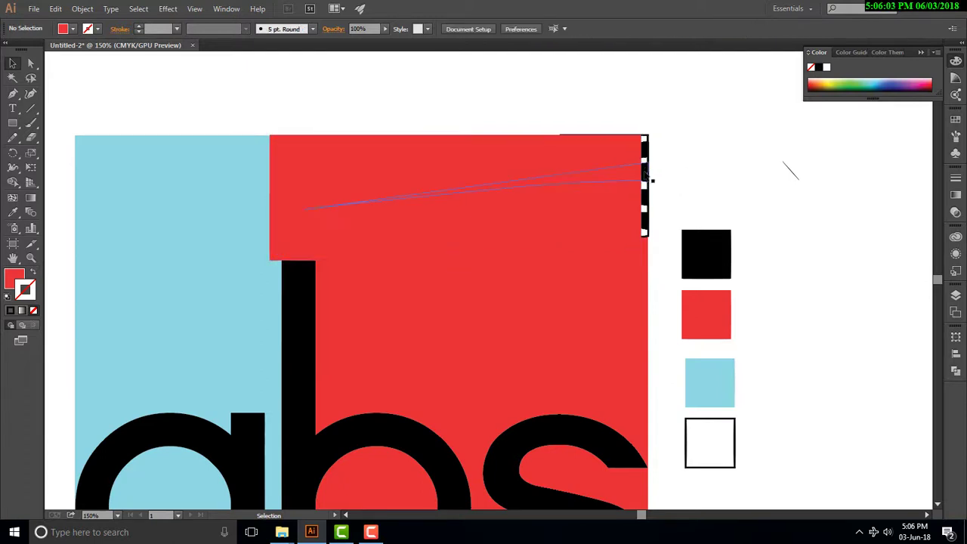
Make a clipping mask from the rectangle and the grouped pages.
left_click_drag(651, 180, 431, 155)
right_click(279, 145)
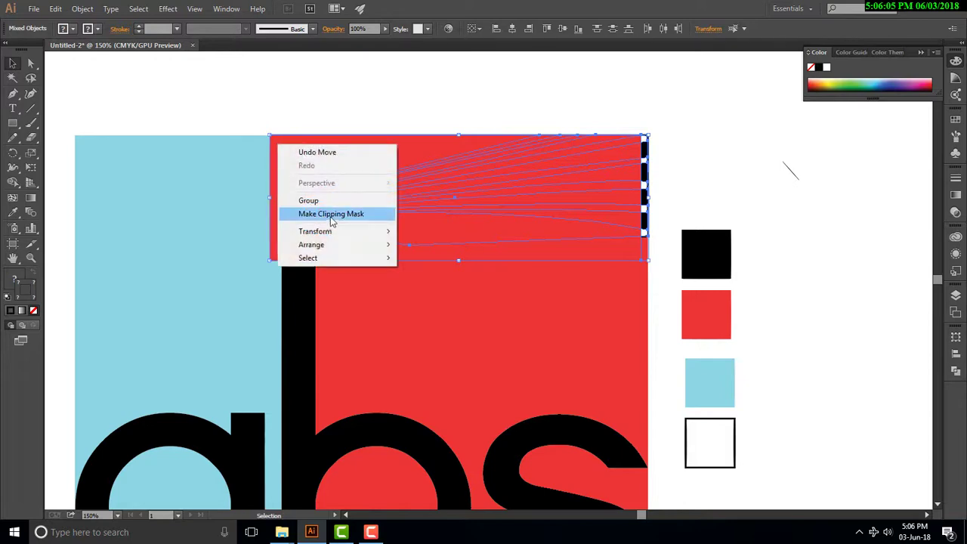
left_click(332, 216)
left_click(681, 170)
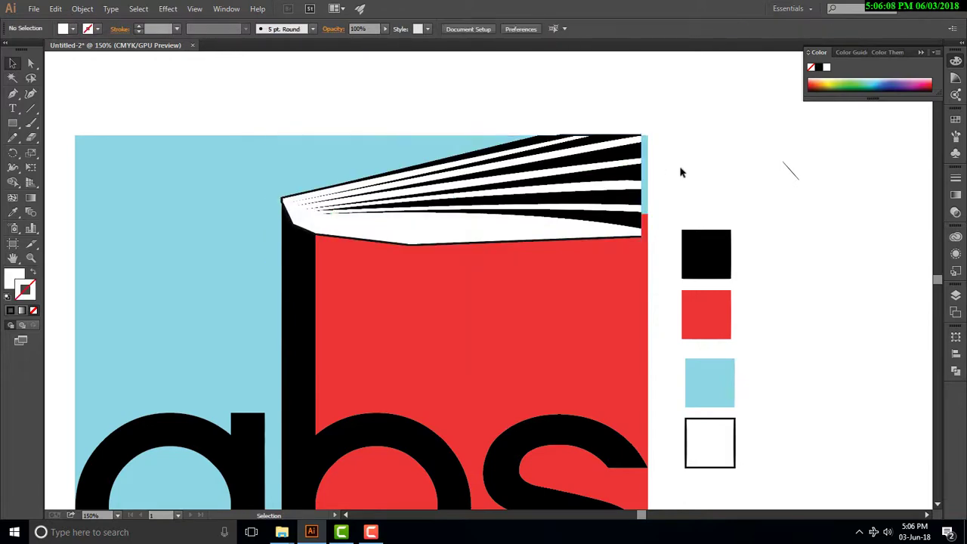
Nudge the clipped pages to the right until their right edge meets the cover's right edge.
double_click(537, 169)
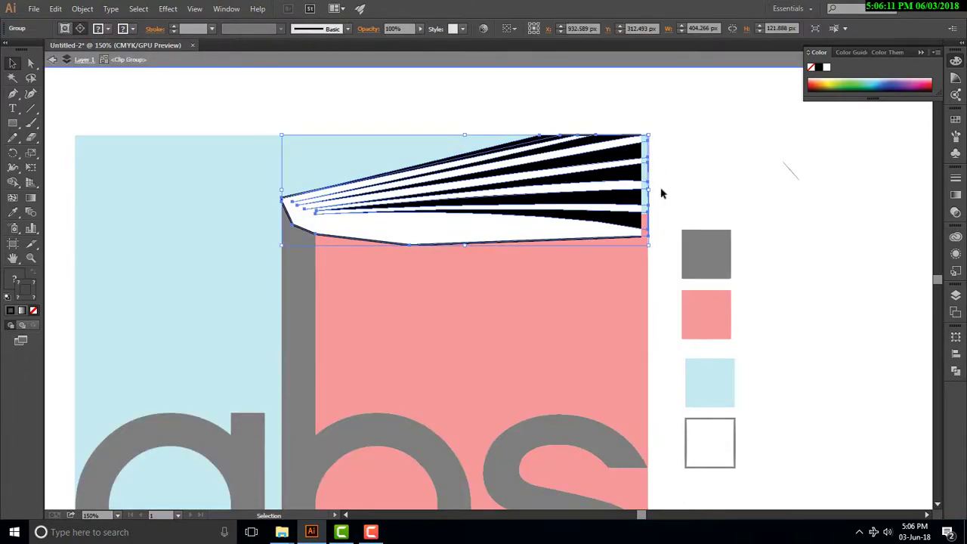
key("Left")
left_click(52, 59)
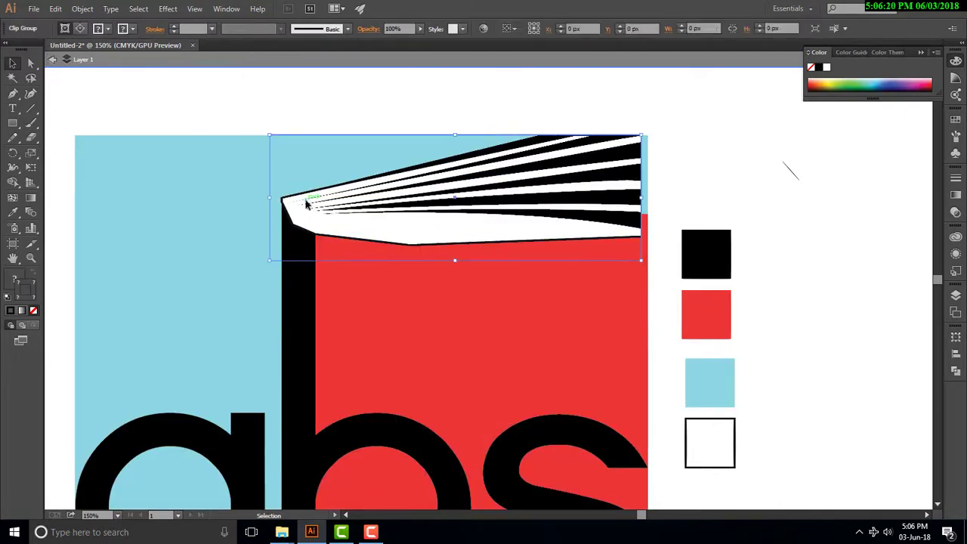
key("Right")
key("Right")
key("Right")
key("Right")
key("Right")
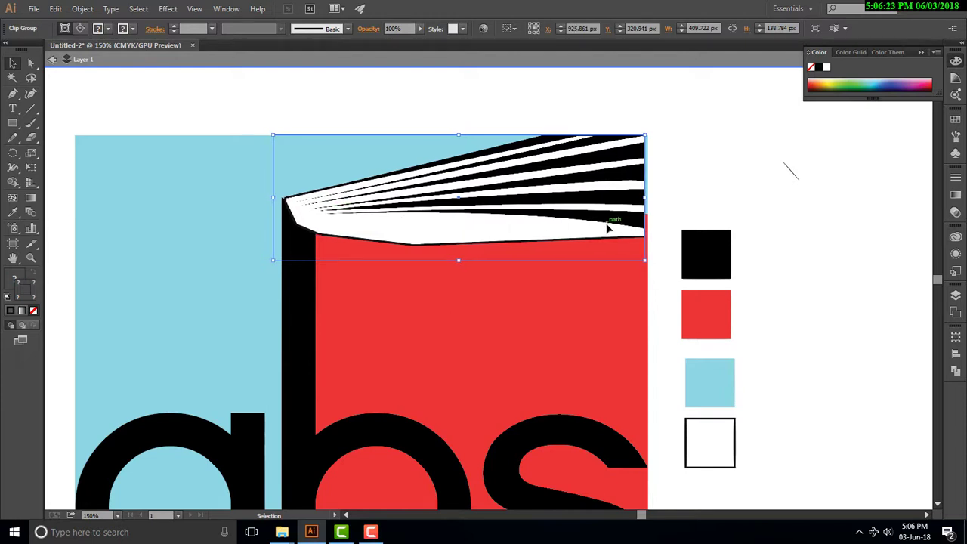
key("Right")
key("Right")
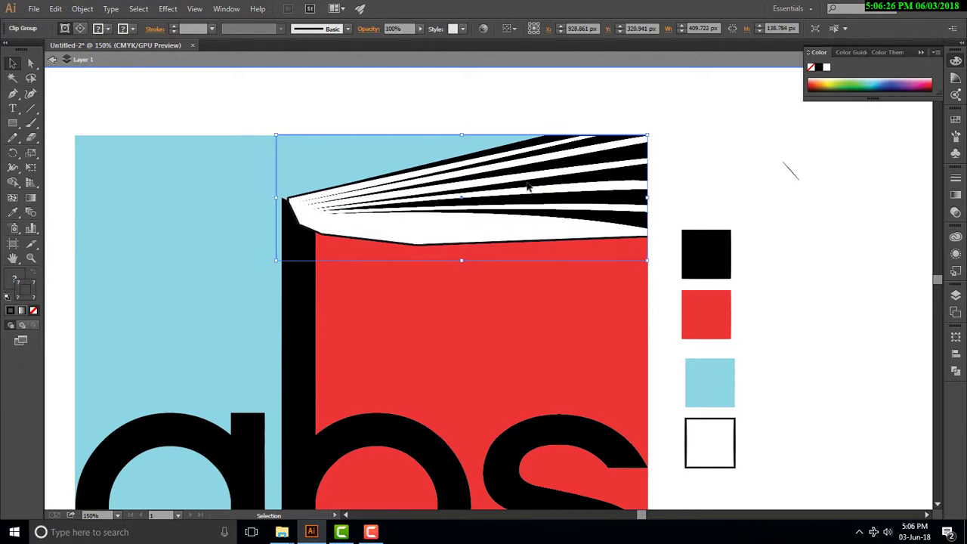
Inside the clip group, stretch the page group leftward to about 411 px wide so its tip meets the spine's upper corner.
double_click(529, 188)
left_click(292, 195)
left_click_drag(289, 190, 281, 193)
left_click(781, 195)
left_click(619, 200)
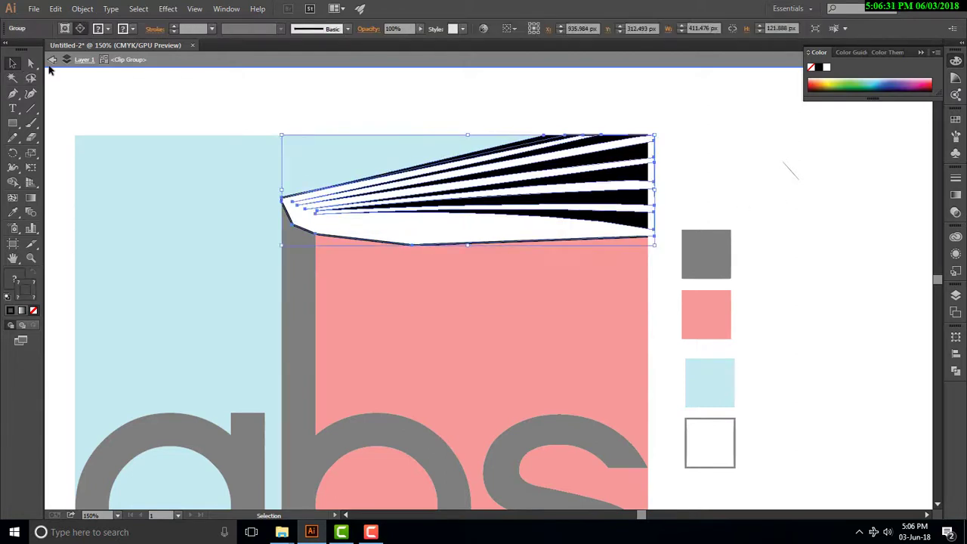
double_click(489, 106)
left_click(599, 260)
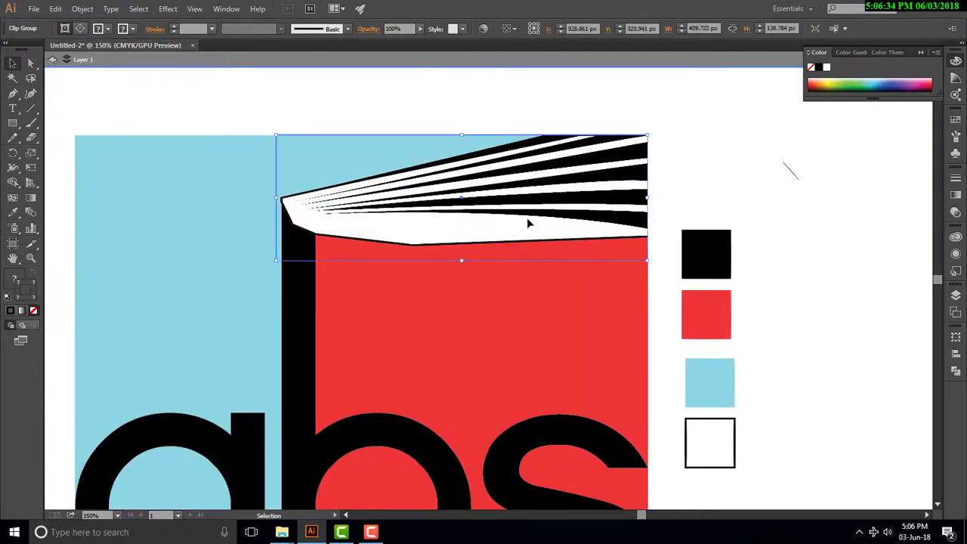
Leave isolation mode and arrange the clipped pages behind the red cover and spine, keeping them in front of the blue background.
key("a")
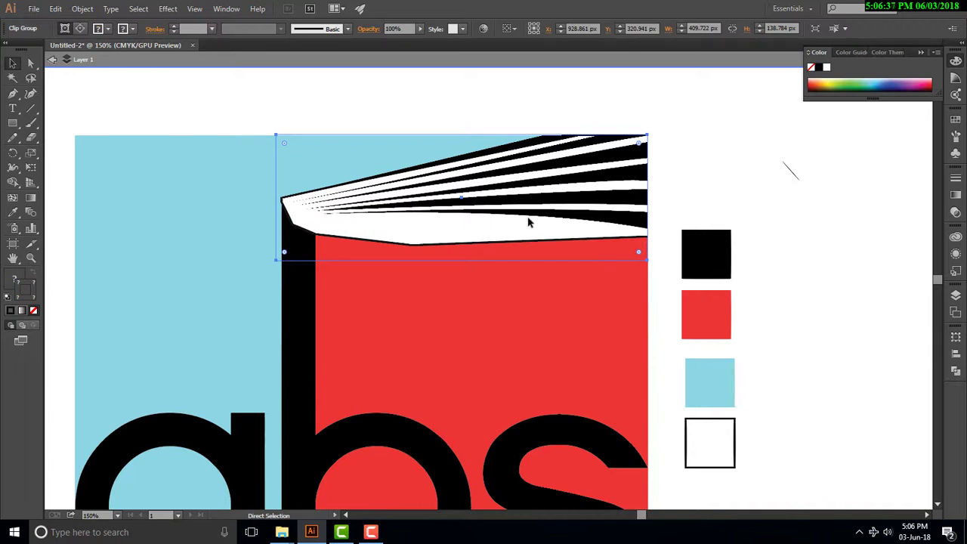
key("v")
left_click(51, 60)
left_click(447, 203)
key("a")
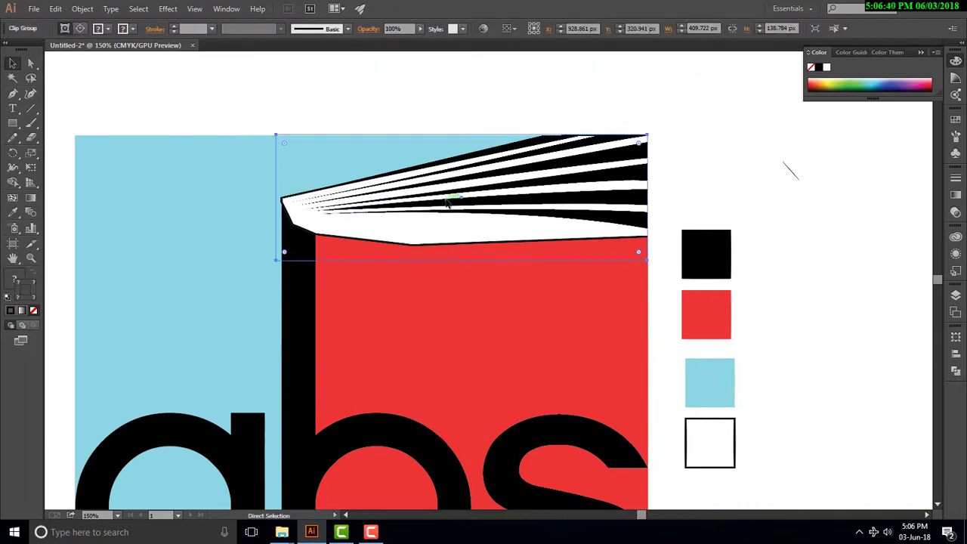
key("ctrl+shift+[")
key("ctrl+z")
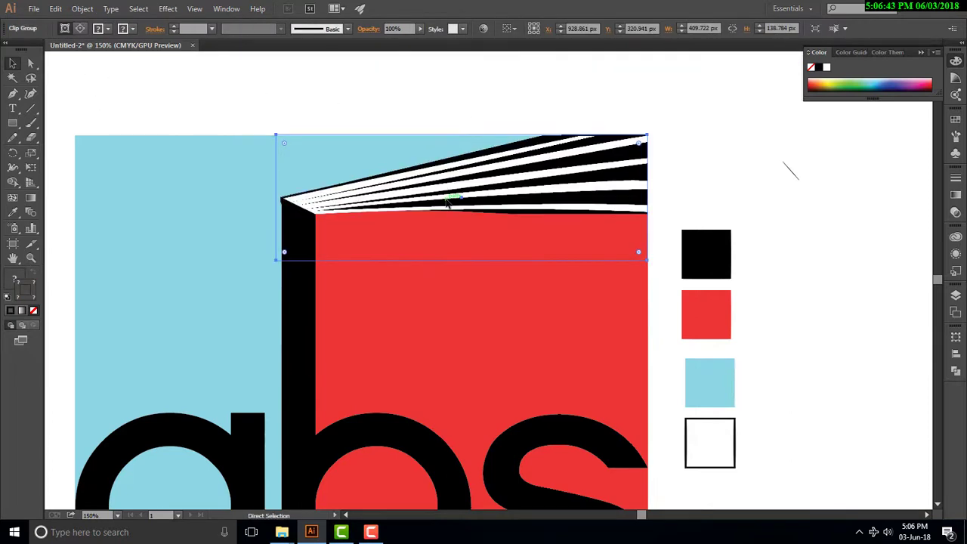
key("v")
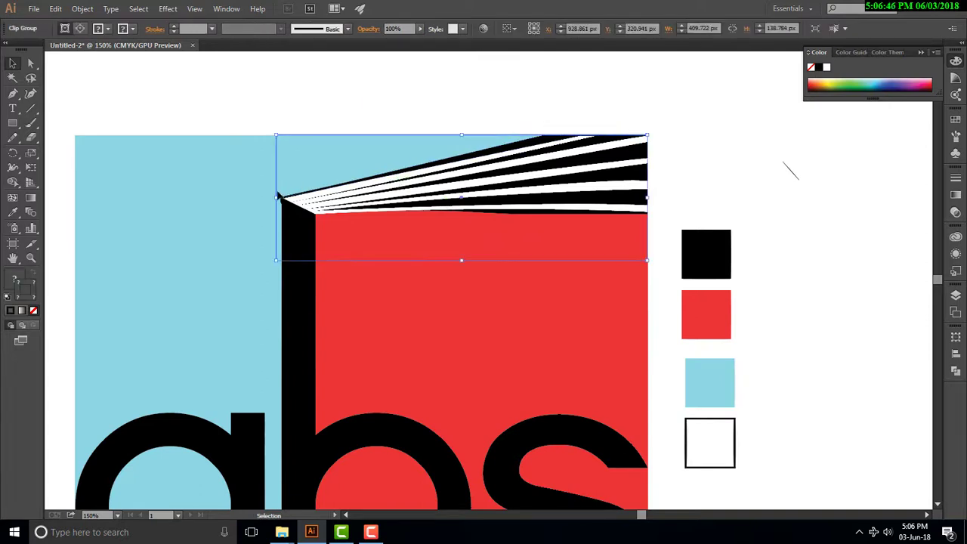
Narrow the clipped pages from their spine side to about 408 px wide so no black edge protrudes past the spine.
key("z")
left_click_drag(302, 203, 468, 326)
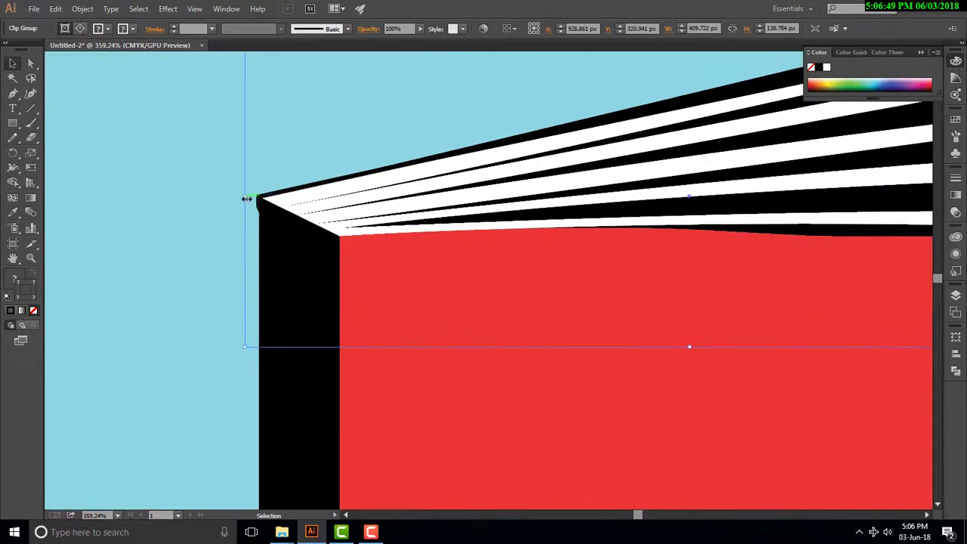
left_click_drag(246, 197, 248, 197)
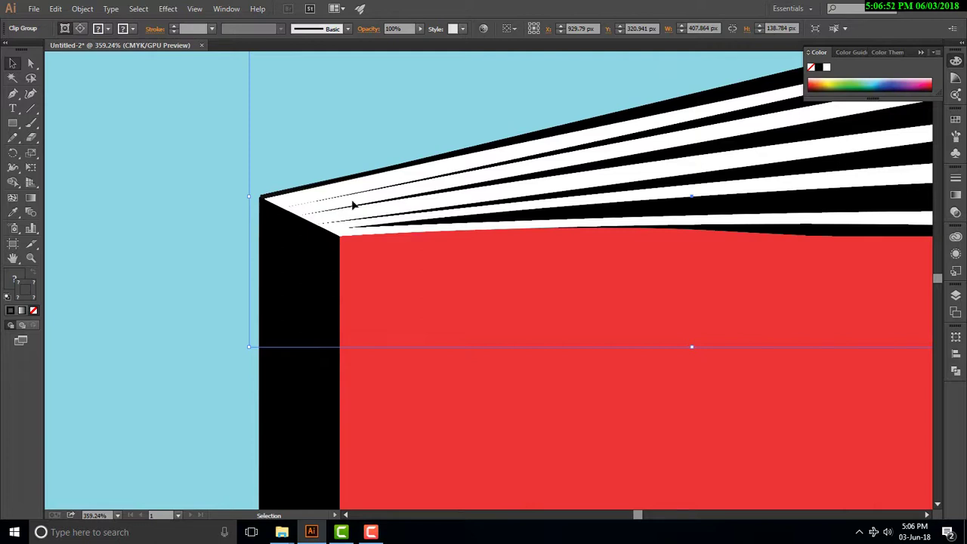
key("ctrl+minus")
key("ctrl+minus")
key("ctrl+minus")
left_click(742, 144)
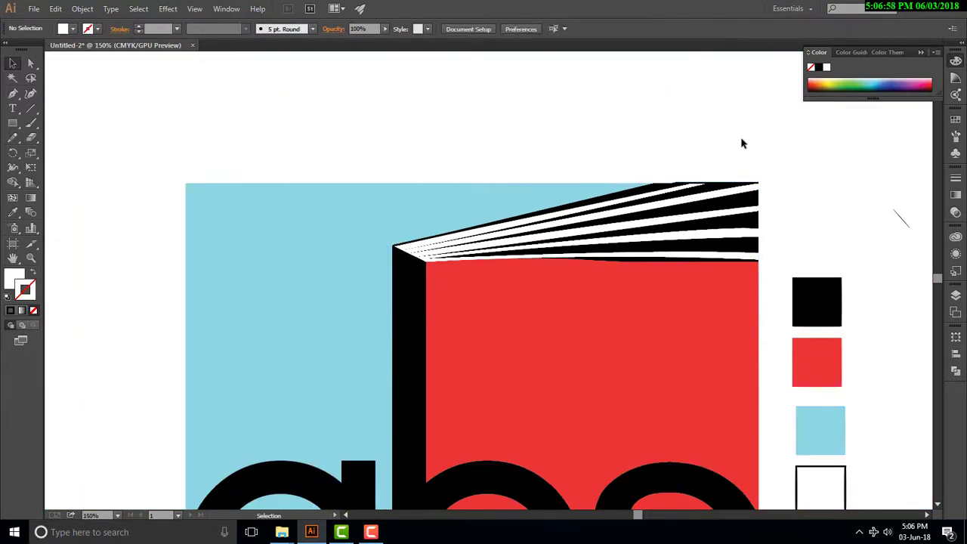
key("ctrl+minus")
key("ctrl+minus")
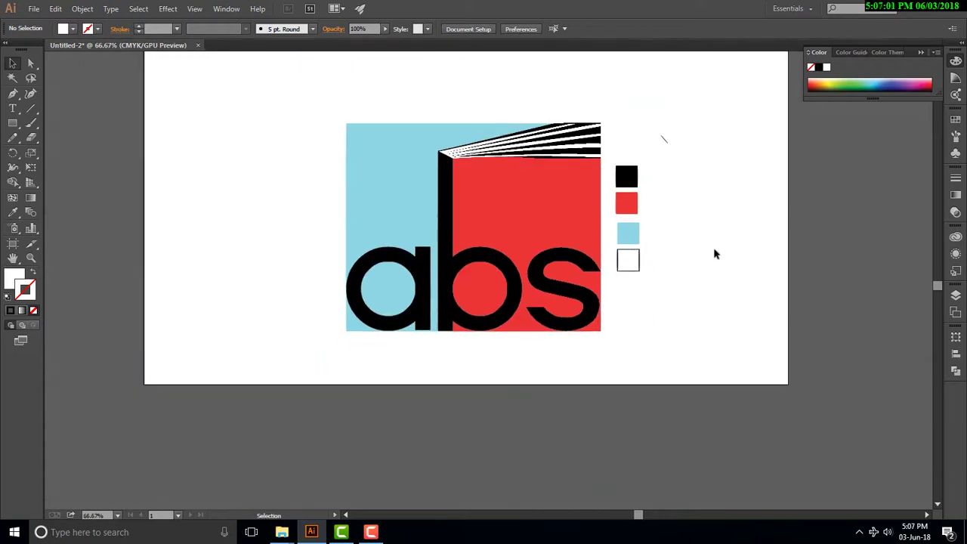
Recolour the red swatch square to a darker red.
left_click(639, 204)
double_click(15, 278)
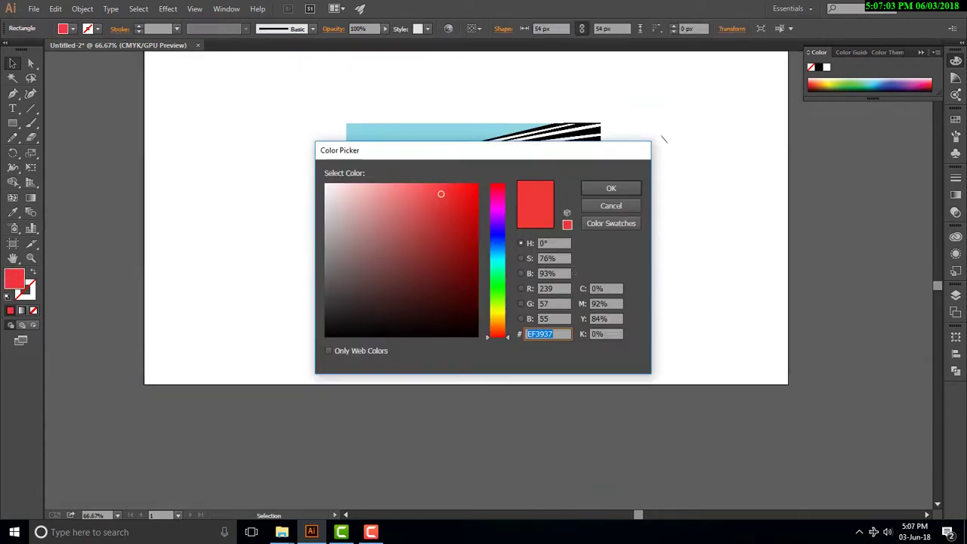
left_click(461, 244)
left_click(611, 188)
left_click(609, 218)
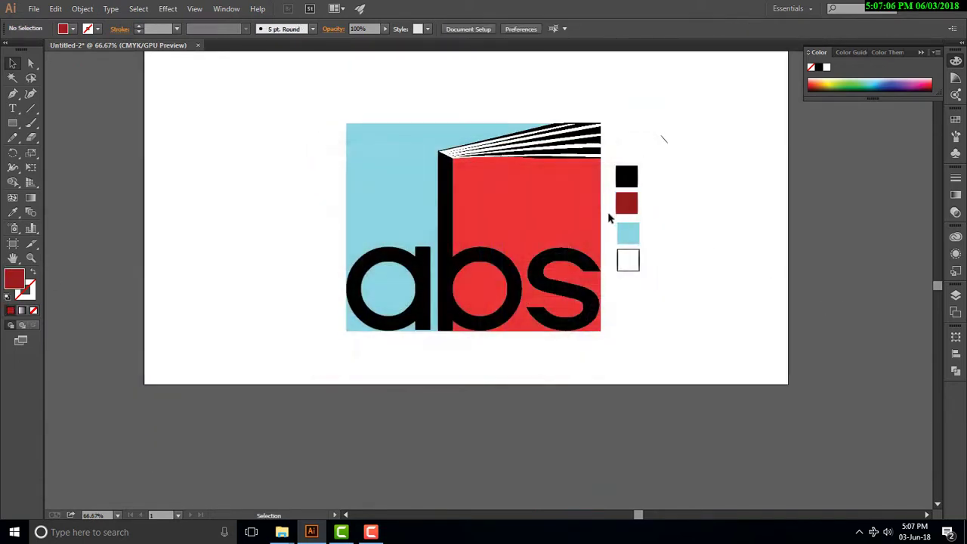
Ungroup the logo's letters and red cover so the parts can be selected separately.
left_click(538, 216)
left_click(664, 216)
left_click(557, 222)
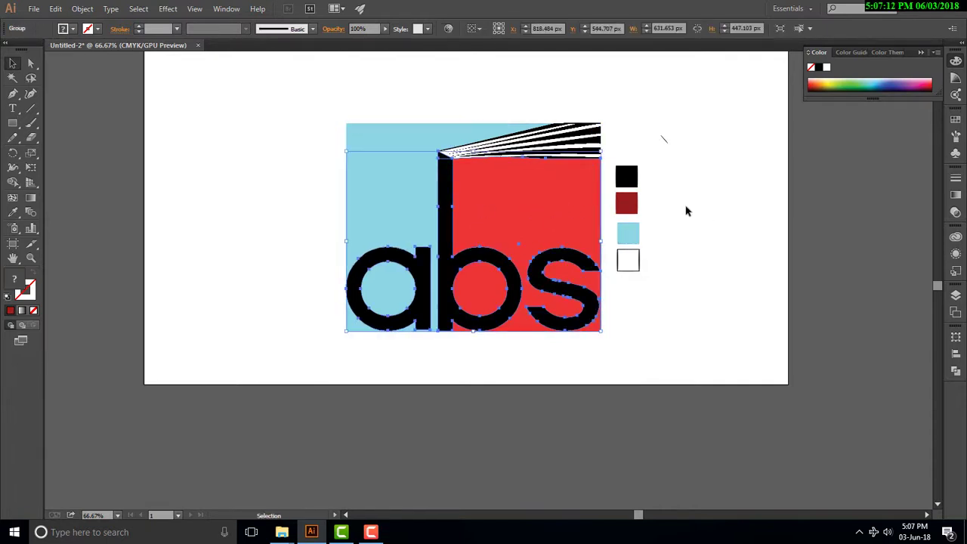
left_click(685, 210)
left_click(490, 175)
right_click(490, 173)
left_click(526, 240)
Try the dark red swatch's fill on the book cover, sampling it with the Eyedropper.
left_click(668, 215)
left_click(542, 205)
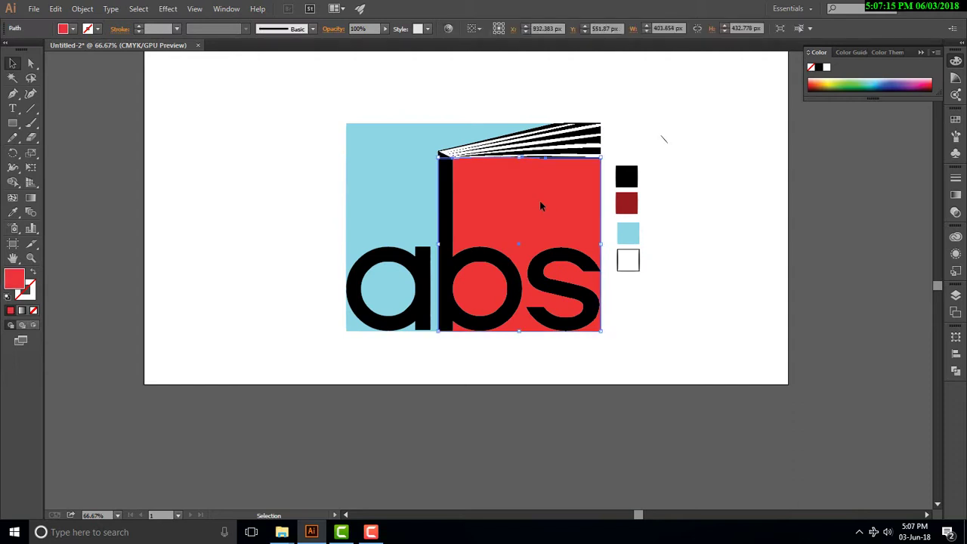
key("i")
left_click(633, 197)
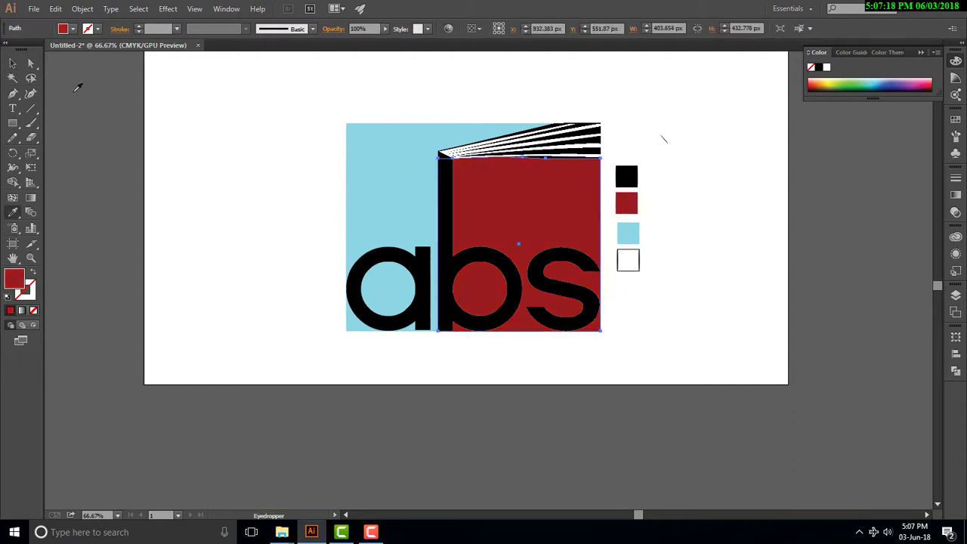
left_click(11, 66)
left_click(302, 227)
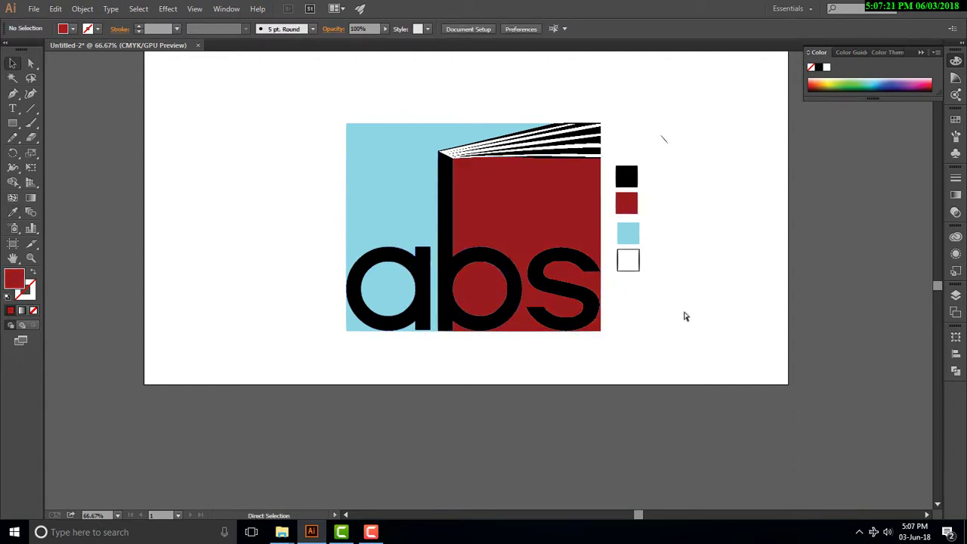
key("ctrl+z")
Recolour the black swatch square to the dark blue 334160.
left_click(627, 176)
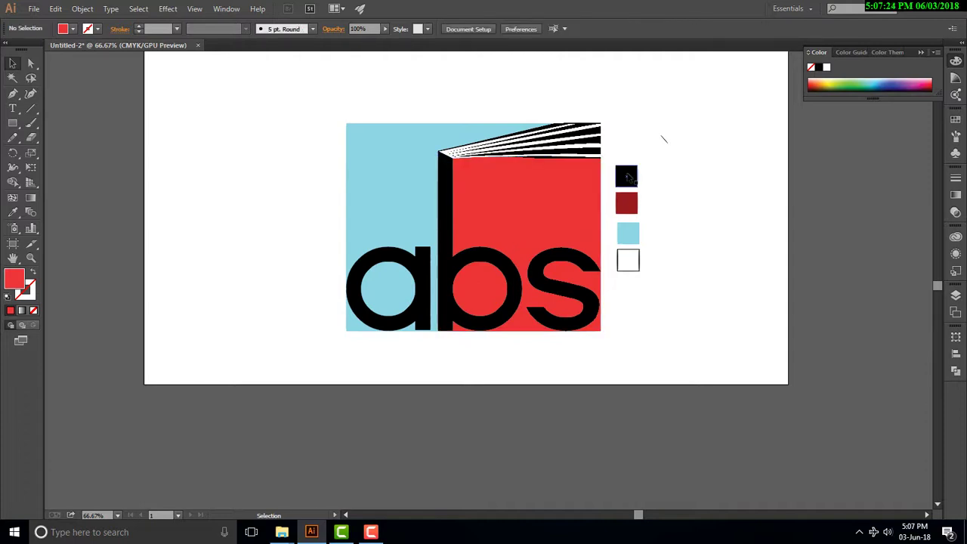
double_click(15, 278)
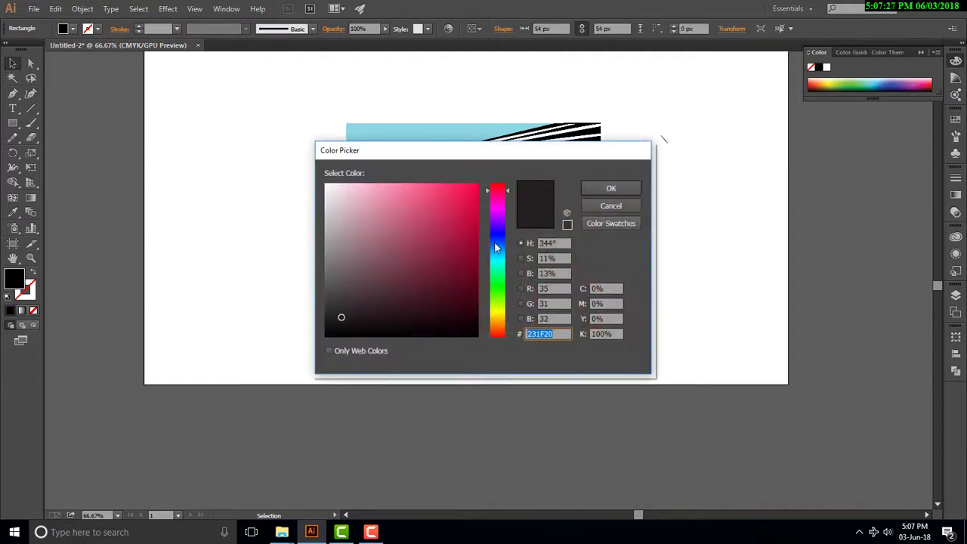
left_click(495, 243)
left_click_drag(453, 265, 396, 279)
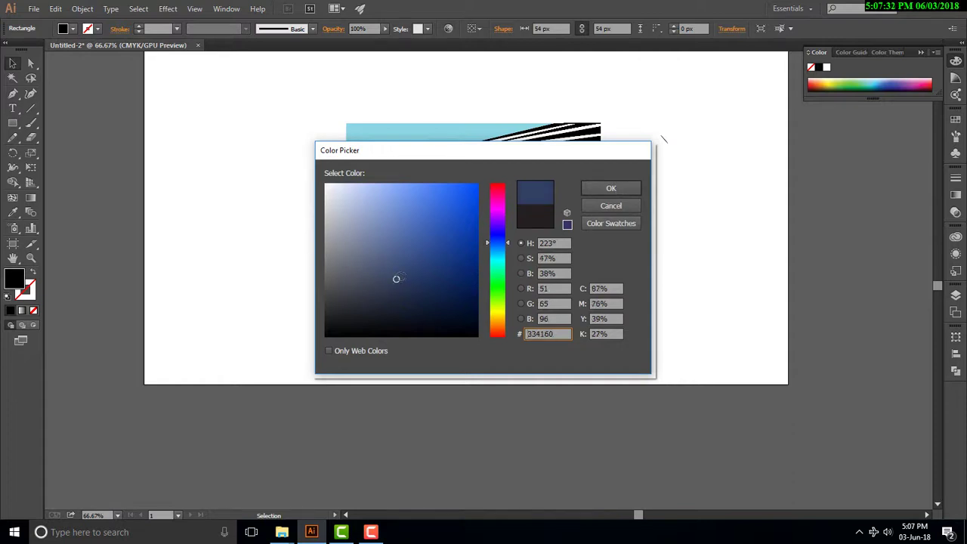
left_click(617, 189)
left_click(723, 184)
Fill the letters a, b and s with the dark blue swatch's colour using the Eyedropper.
key("ctrl+space")
left_click_drag(578, 202, 662, 249)
left_click(385, 168)
left_click(391, 210)
left_click(351, 299, "shift")
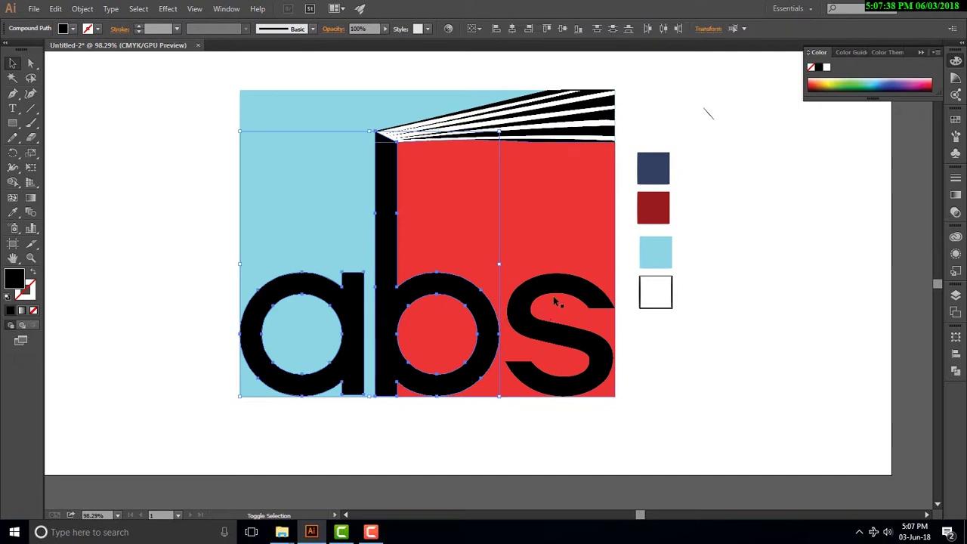
left_click(555, 302, "shift")
key("i")
left_click(653, 166)
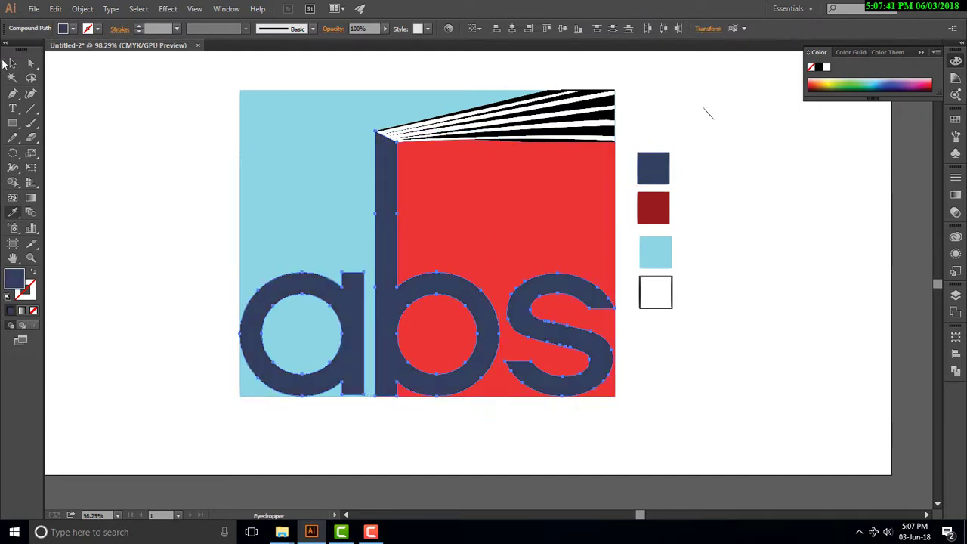
left_click(12, 64)
Set the dark blue swatch's fill to C 90%, M 70%, Y 40%, K 30%.
left_click(587, 141)
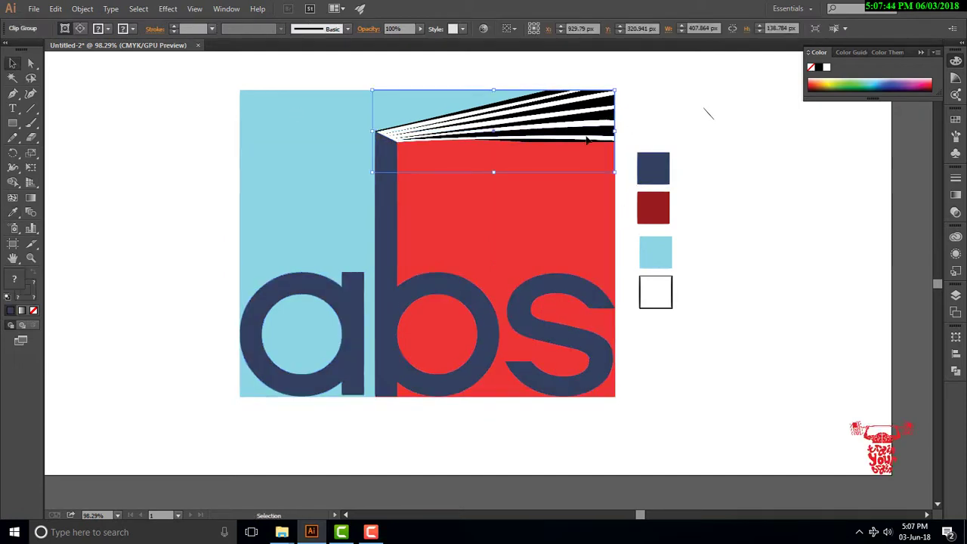
left_click(652, 166)
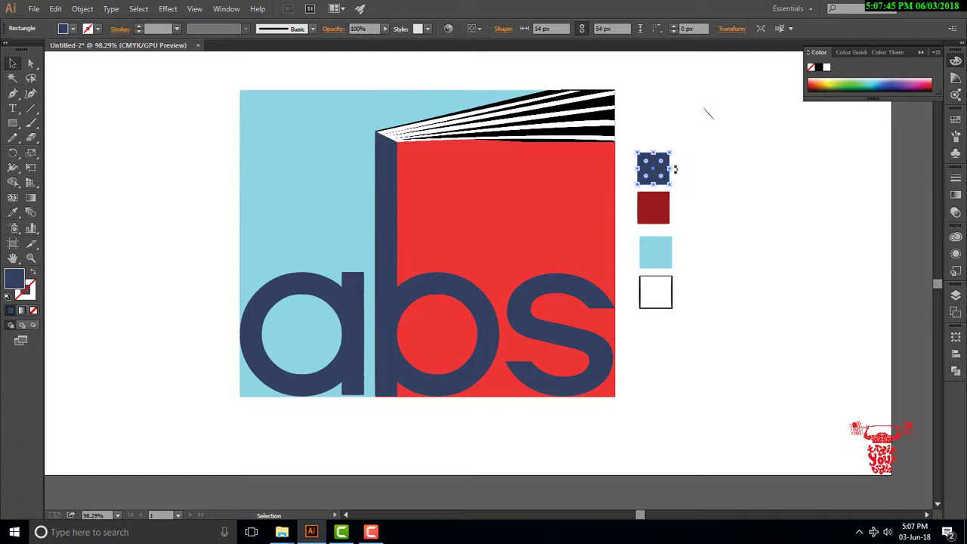
double_click(22, 280)
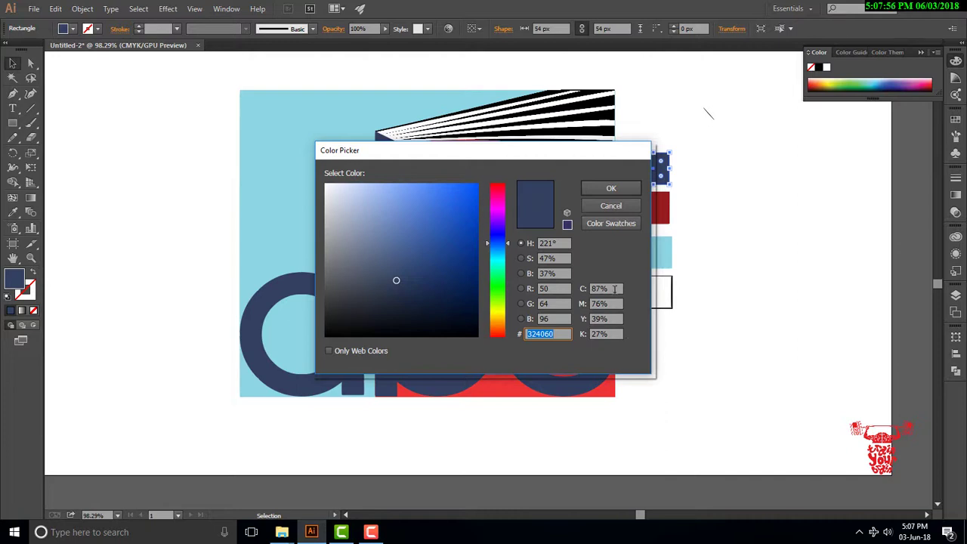
left_click(614, 288)
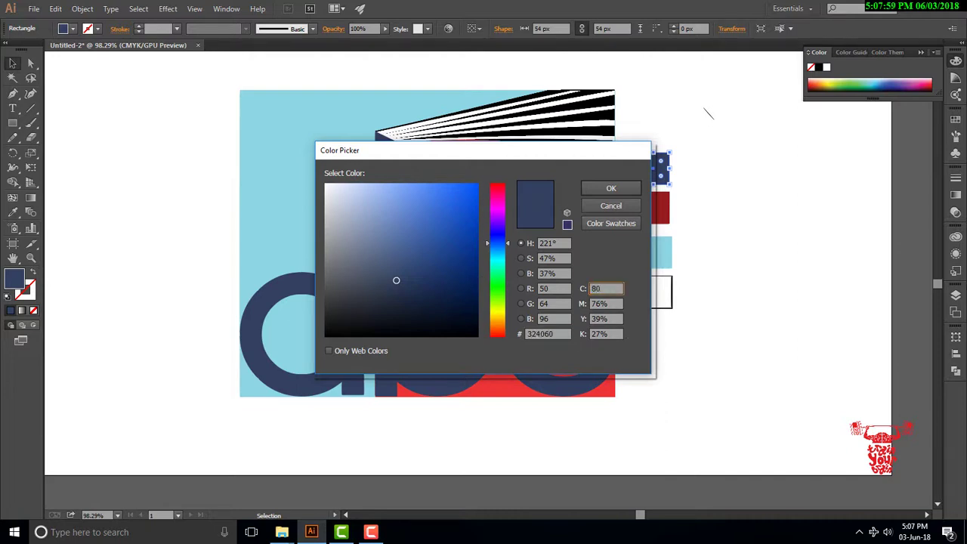
key("BackSpace")
key("BackSpace")
key("Tab")
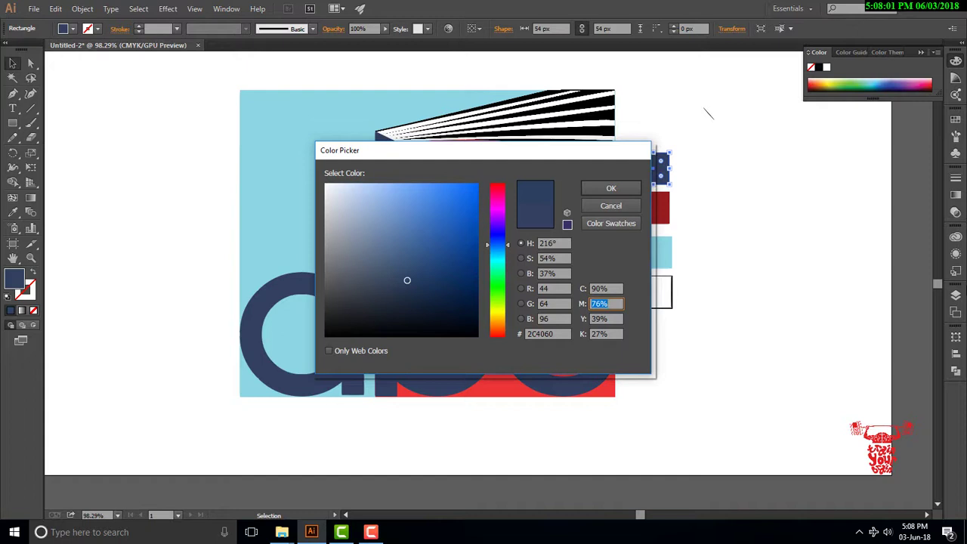
key("Tab")
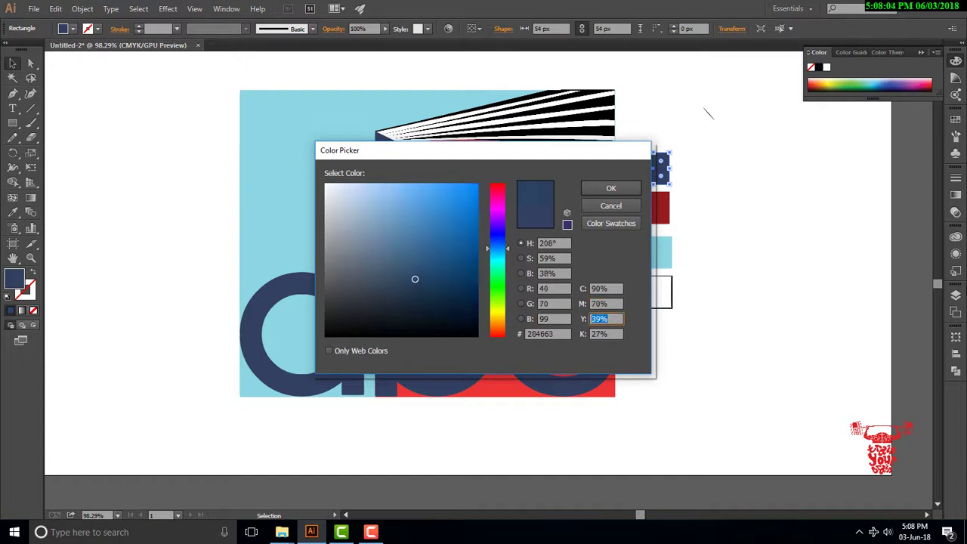
type("40")
key("Tab")
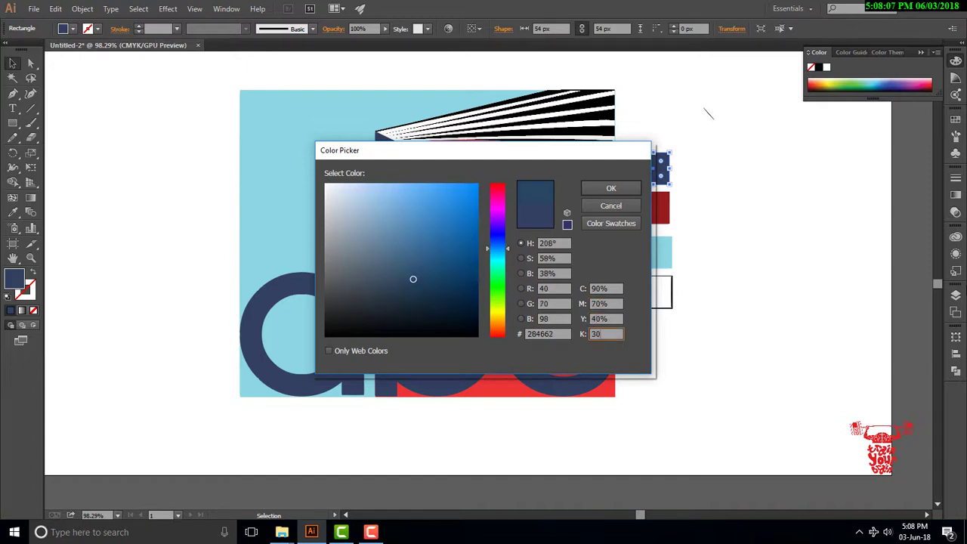
key("Return")
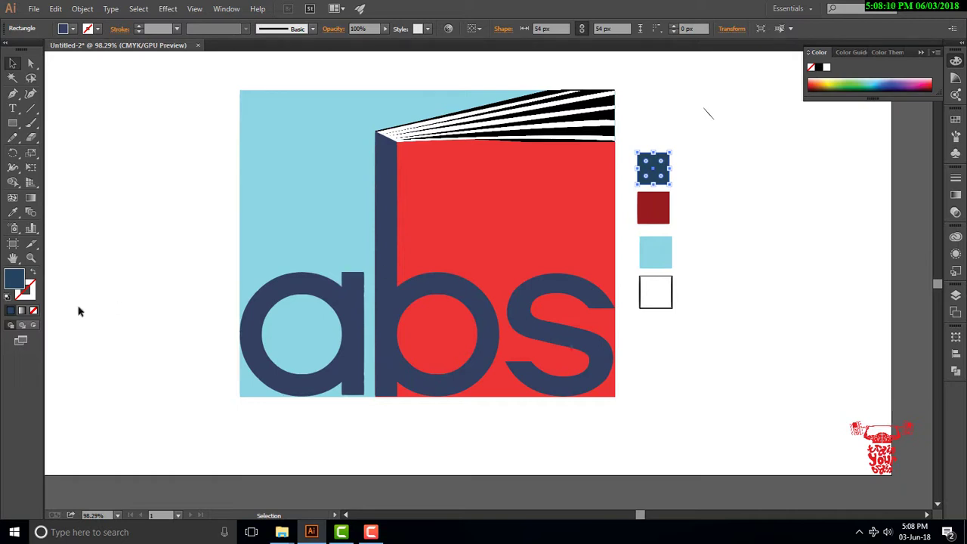
Match the fill of all three abs letters to the adjusted dark blue swatch with the Eyedropper.
left_click(860, 310)
left_click(562, 288)
left_click(456, 287, "shift")
left_click(337, 294, "shift")
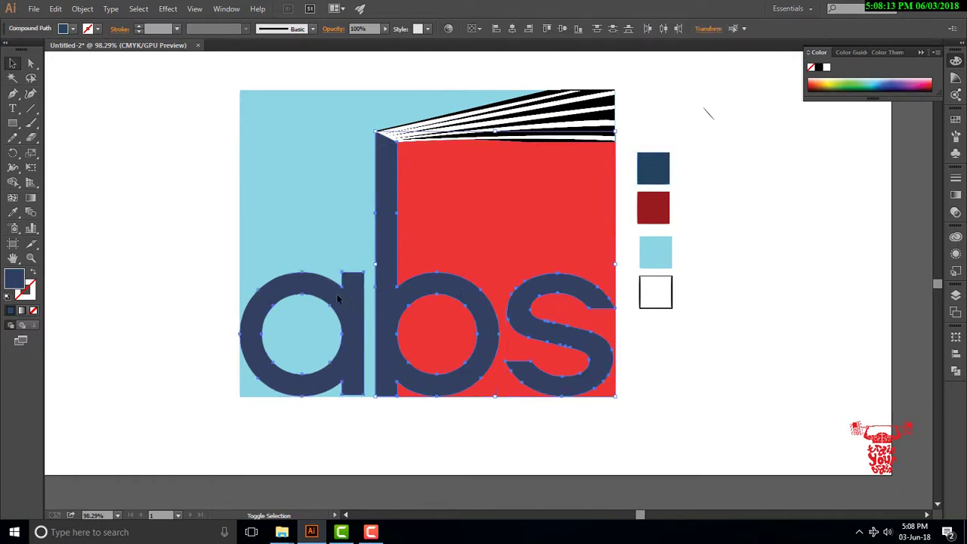
key("i")
left_click(653, 167)
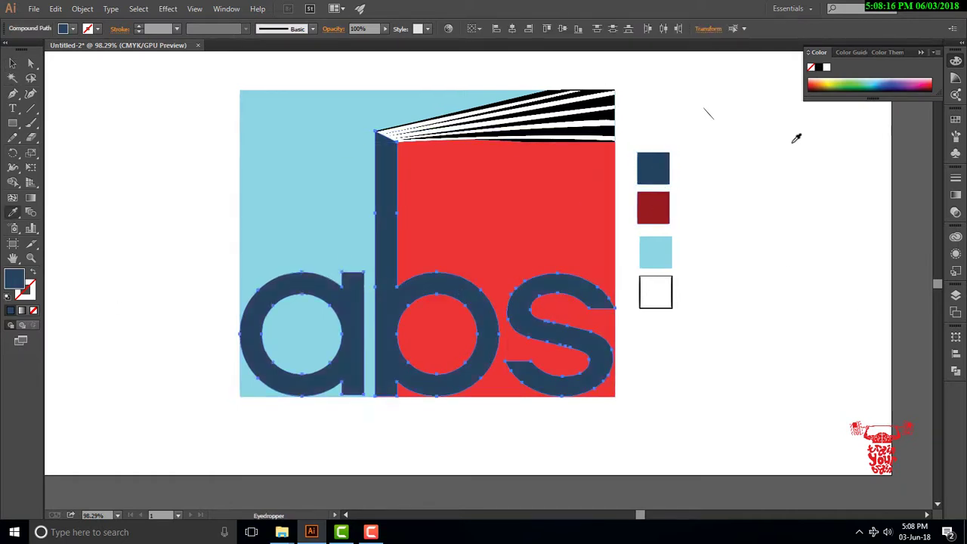
key("v")
left_click(401, 108)
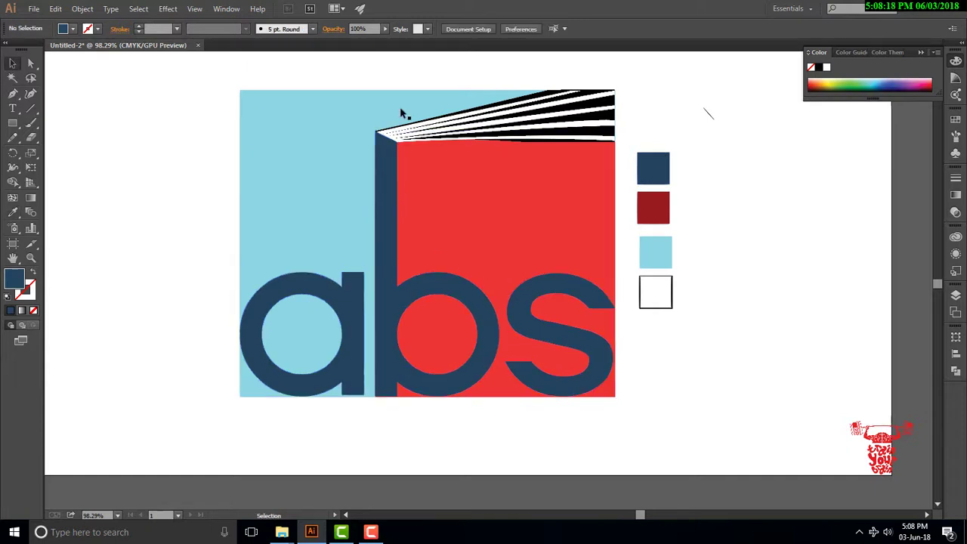
Inside the clipped pages group, set one black page stripe's fill to C 90%, M 70%, Y 40%, K 30%.
double_click(560, 121)
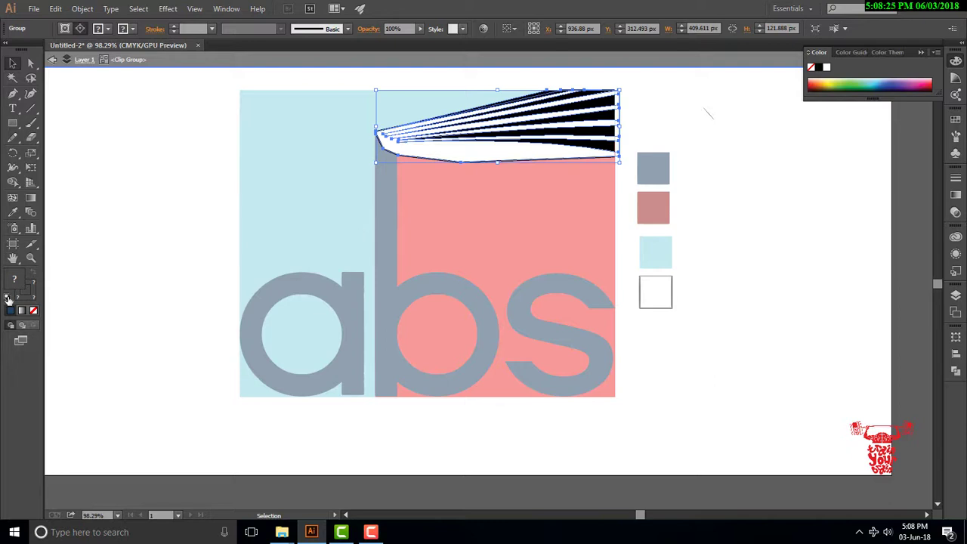
double_click(595, 123)
left_click(594, 123)
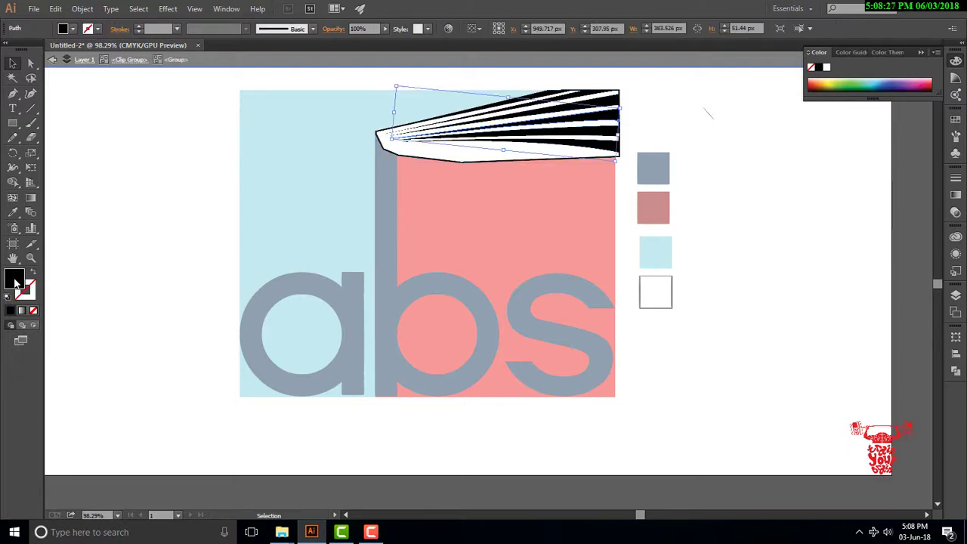
left_click(546, 121)
double_click(14, 279)
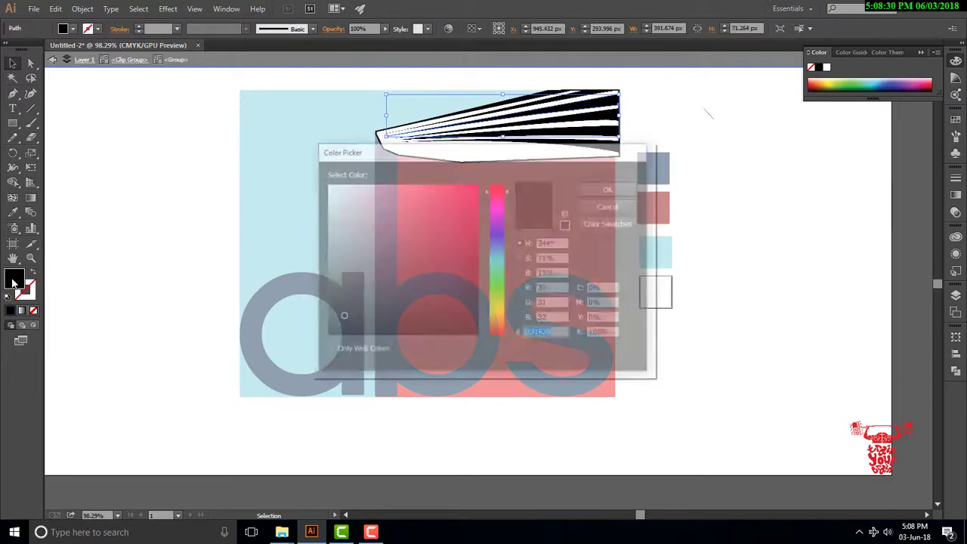
left_click(604, 289)
type("90")
key("Tab")
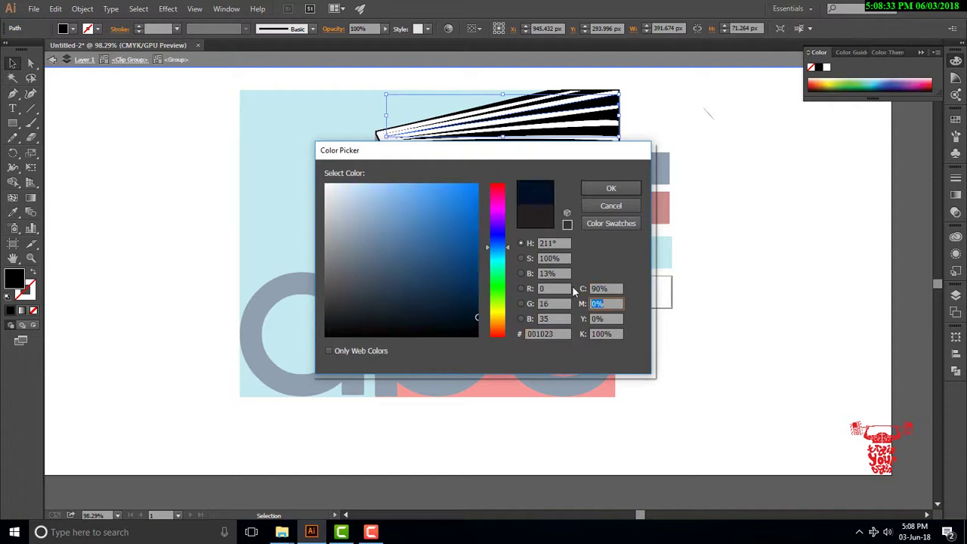
key("Tab")
type("4")
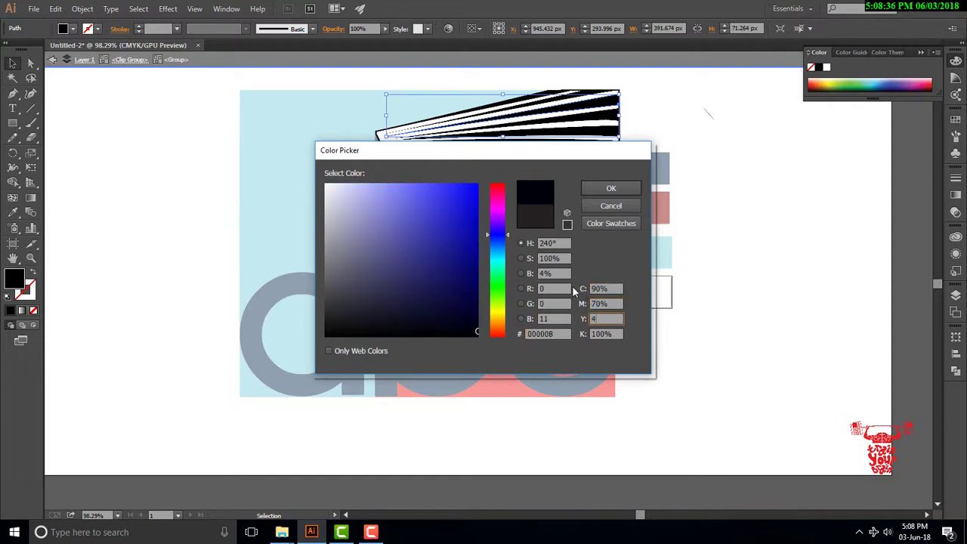
type("0")
key("Tab")
type("30")
key("Return")
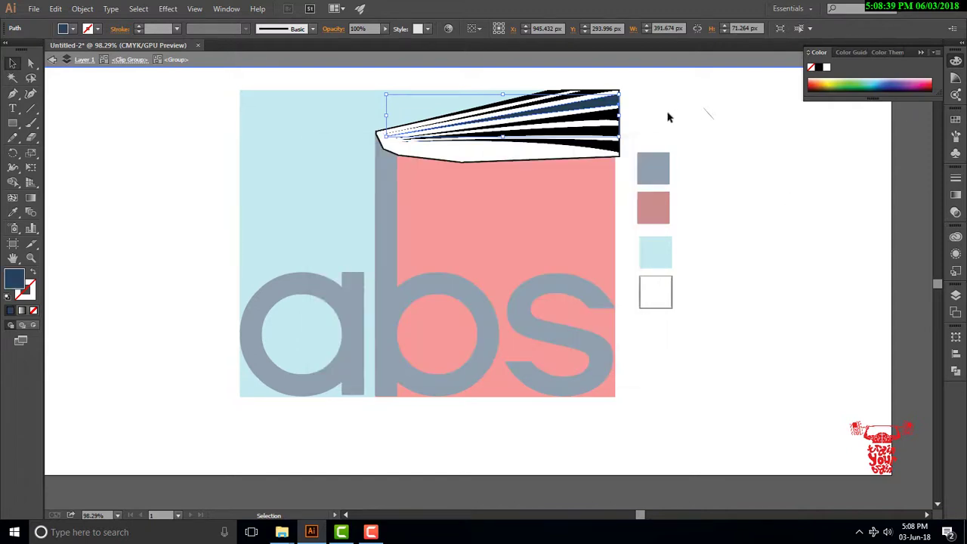
Match the remaining black page stripes to the dark blue stripe with the Eyedropper.
left_click(667, 117)
left_click(604, 115)
left_click(603, 131, "shift")
left_click(601, 144, "shift")
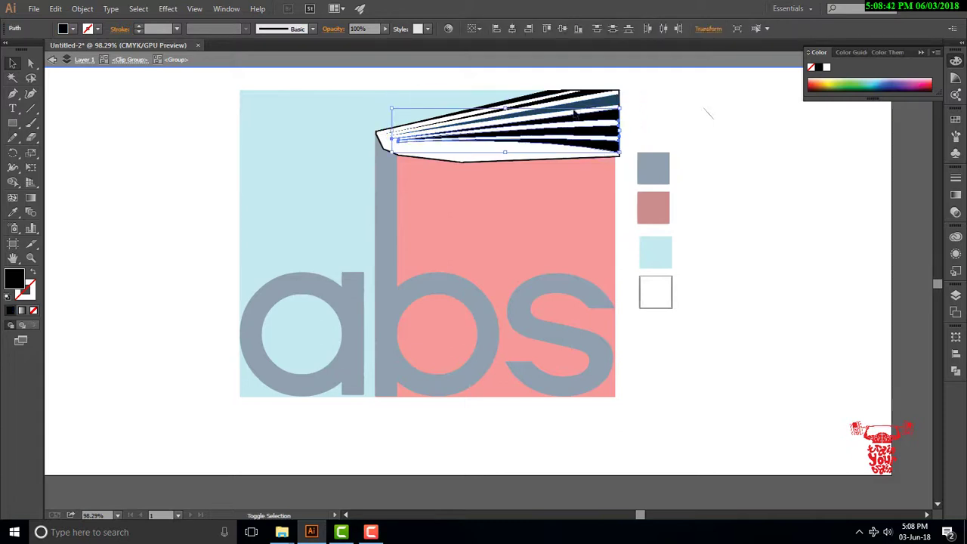
left_click(561, 98, "shift")
key("i")
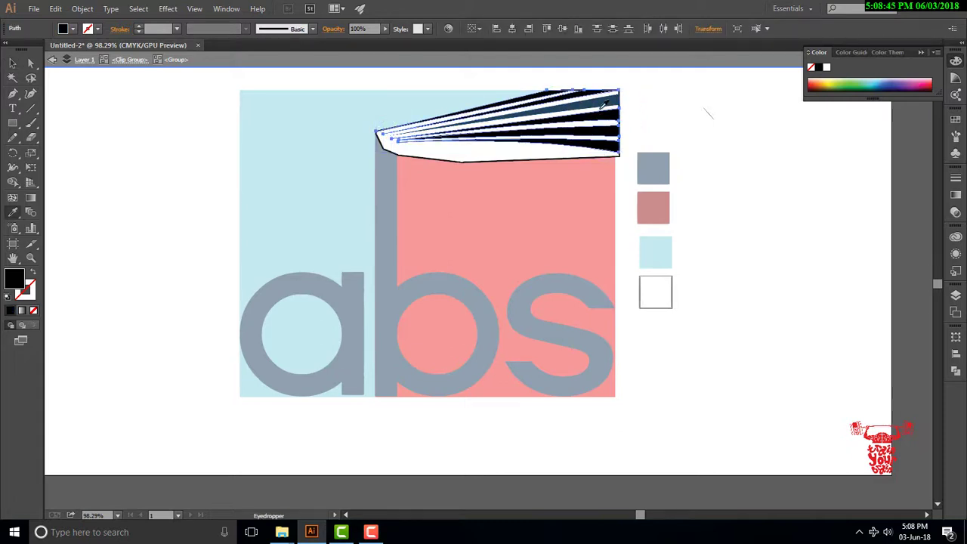
left_click(607, 101)
left_click(12, 63)
left_click(333, 161)
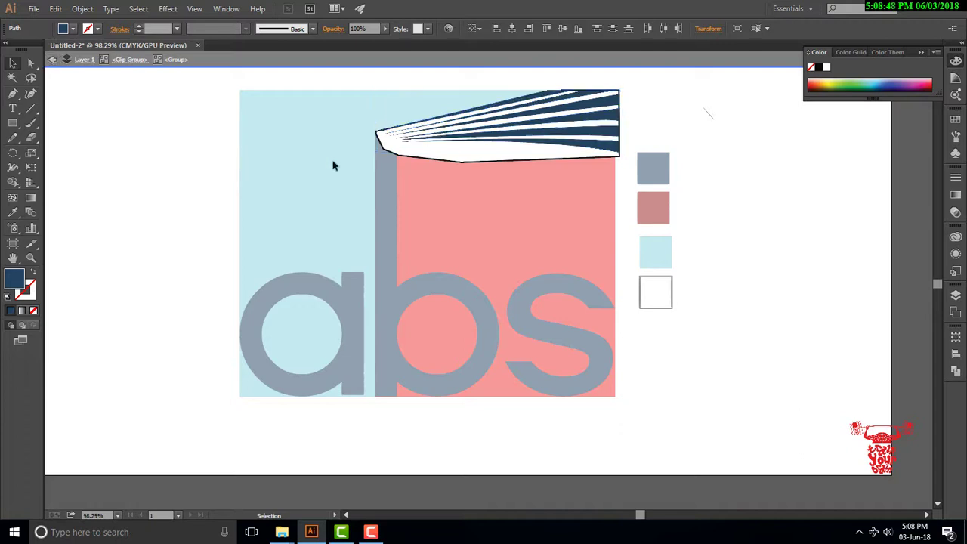
Try to recolour the black-outlined white page shape by sampling a dark blue stripe with the Eyedropper.
left_click(488, 162)
key("i")
left_click(567, 128)
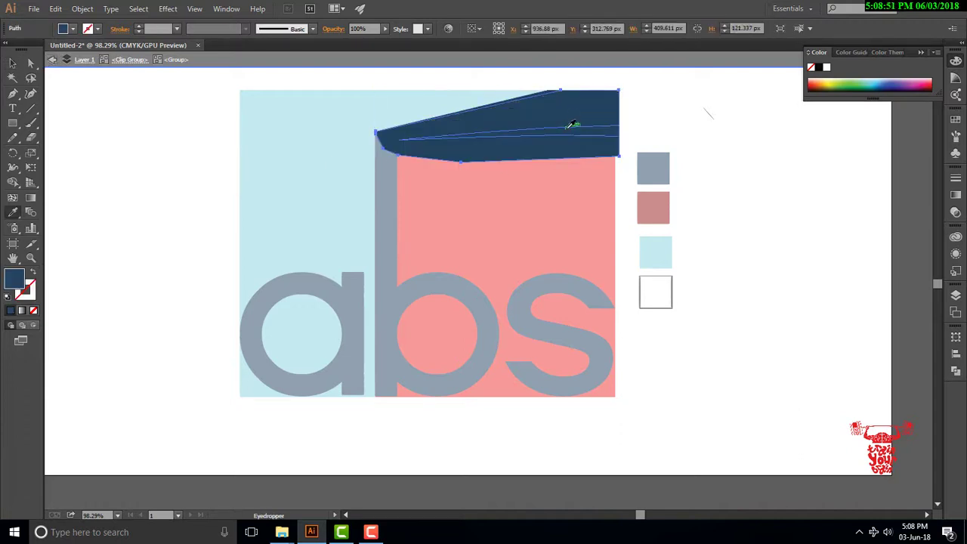
key("ctrl+z")
left_click(602, 142)
key("ctrl+z")
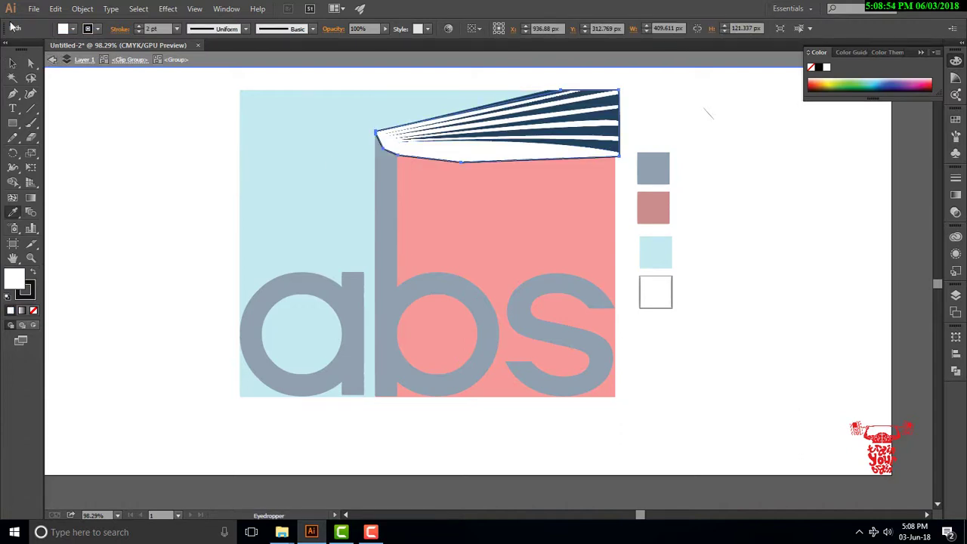
Exit isolation mode on the clipped pages and return to the full artwork.
left_click(12, 63)
left_click(51, 59)
left_click(51, 60)
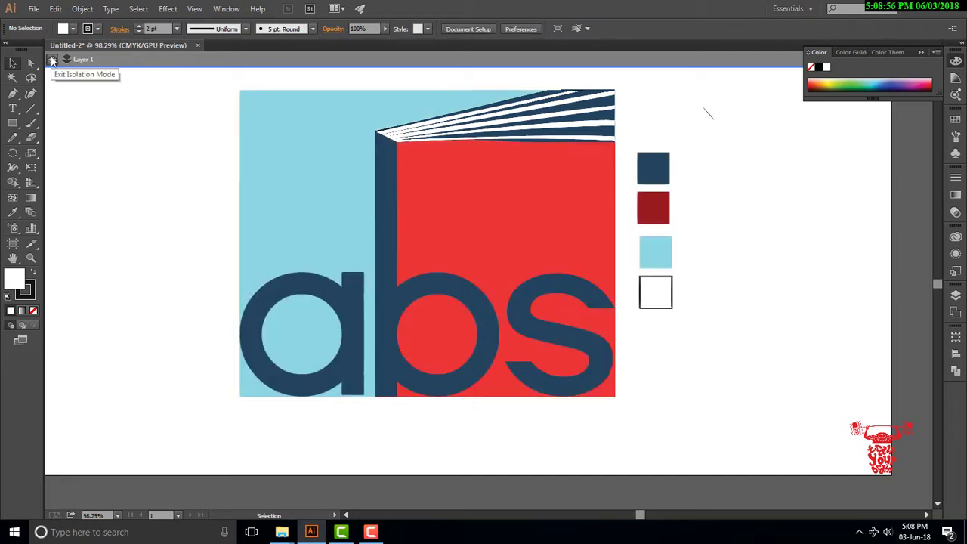
left_click(51, 59)
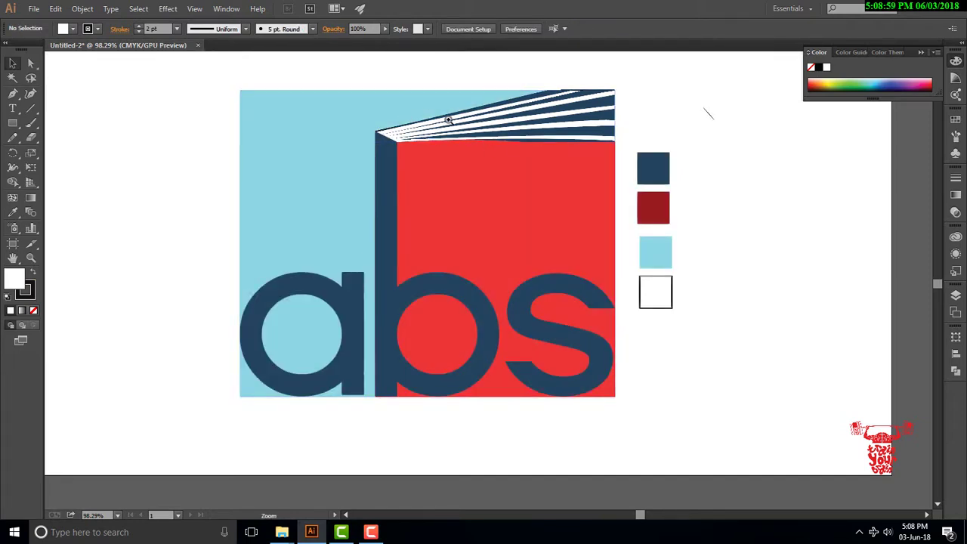
Lighten the blue background rectangle's fill to C 25%, M 0%, Y 0%, K 0%.
left_click_drag(409, 118, 447, 179)
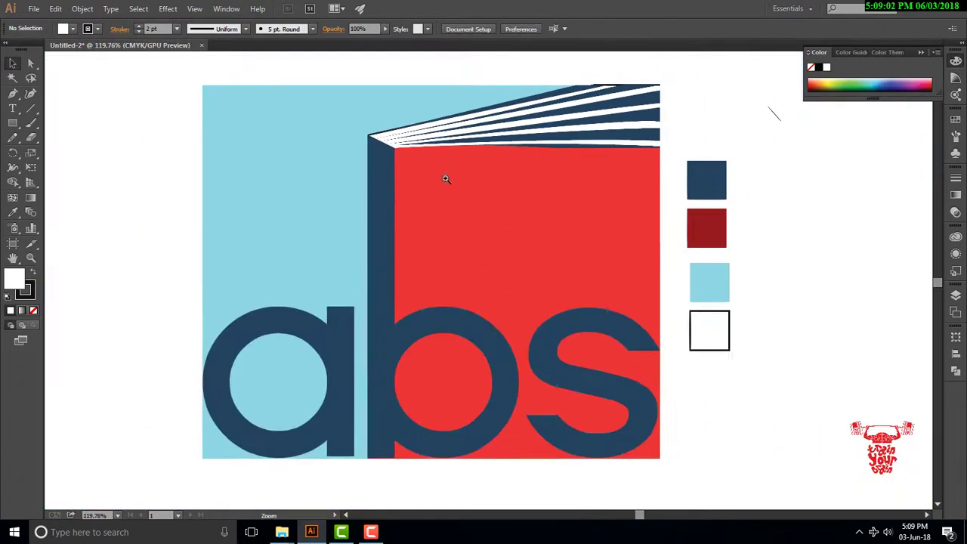
left_click_drag(608, 400, 585, 395)
left_click(211, 133)
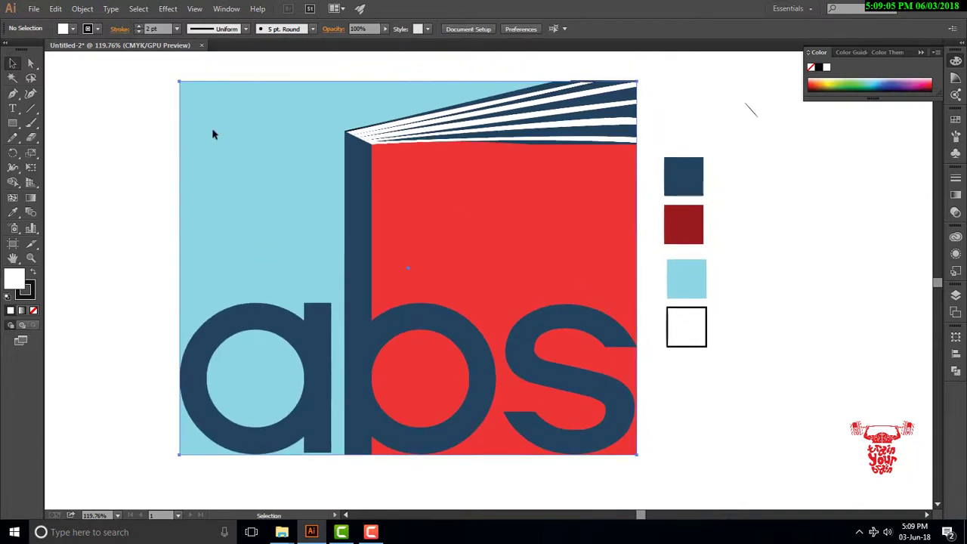
double_click(18, 277)
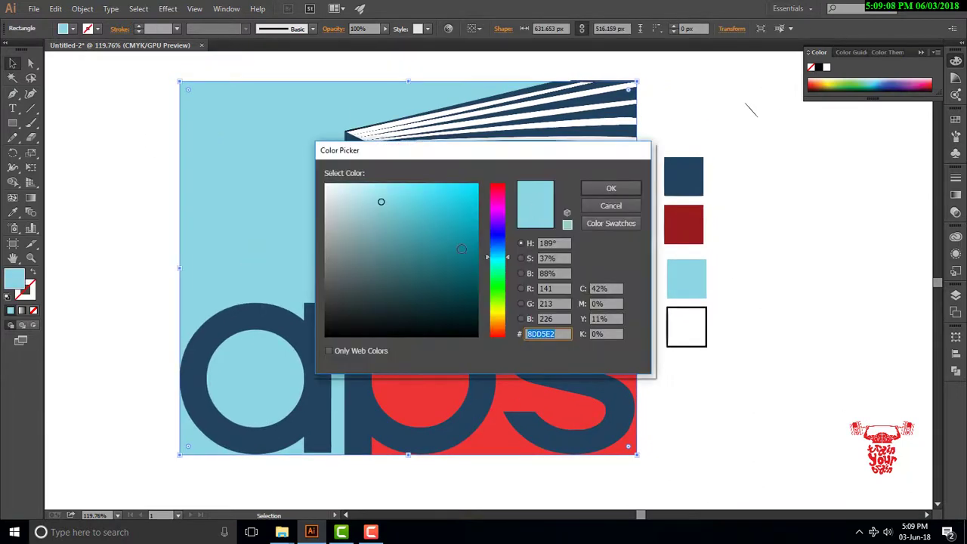
left_click_drag(381, 201, 361, 192)
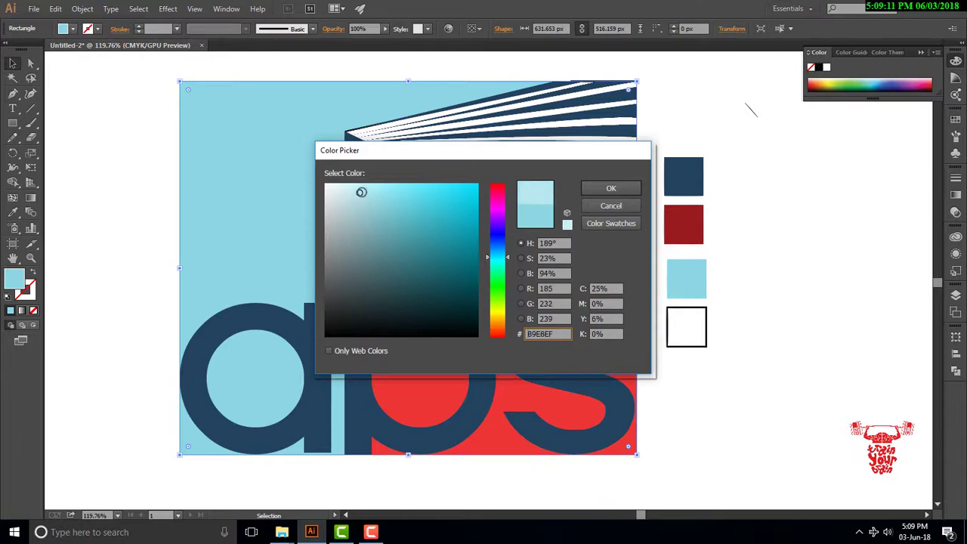
left_click(604, 318)
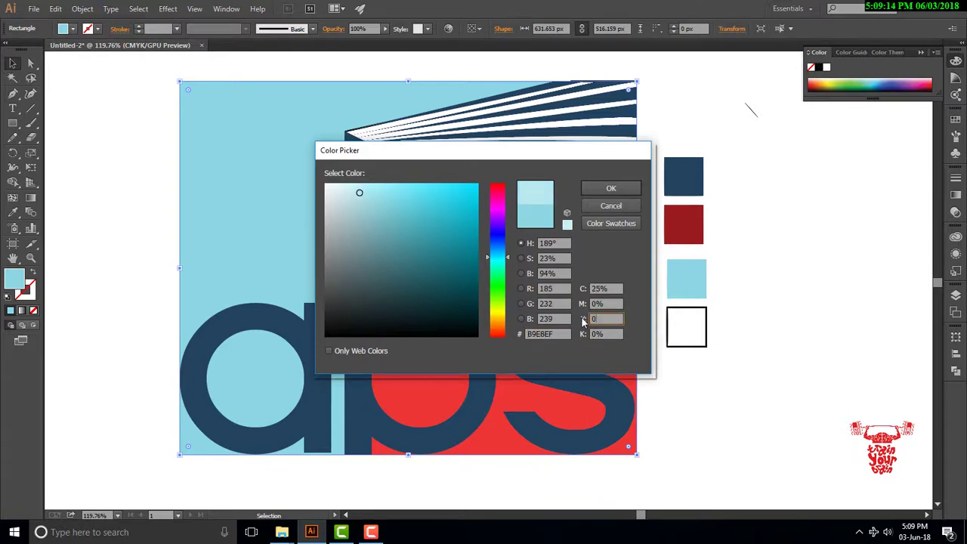
key("Return")
Match the light blue swatch square to the lightened background with the Eyedropper.
left_click(708, 300)
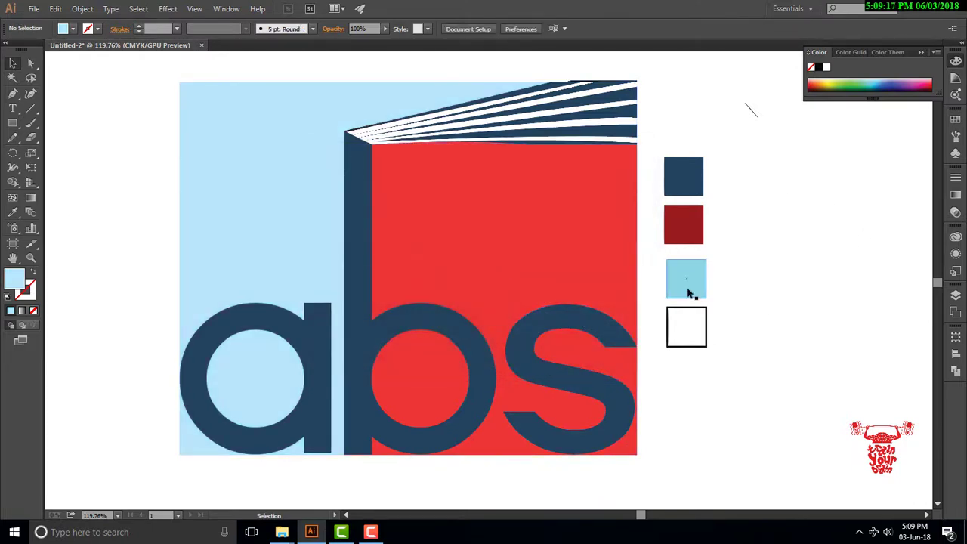
left_click(687, 292)
key("i")
left_click(280, 147)
key("v")
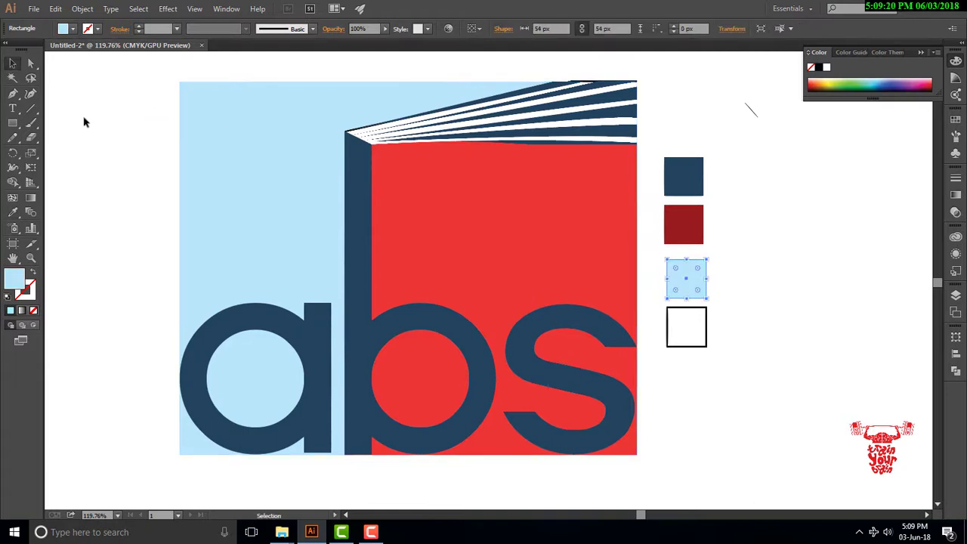
left_click(84, 119)
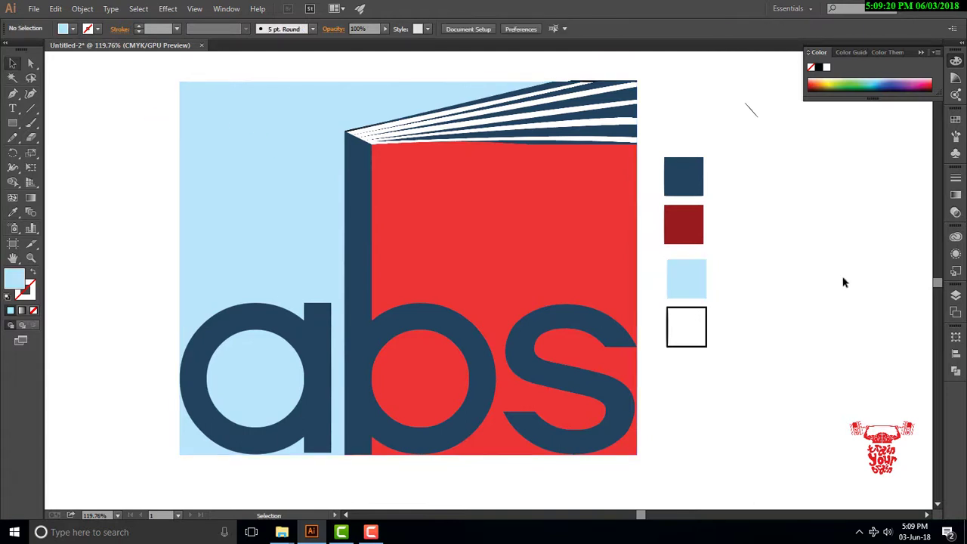
Try to apply the light blue background's colour to the clipped pages group with the Eyedropper.
left_click(587, 123)
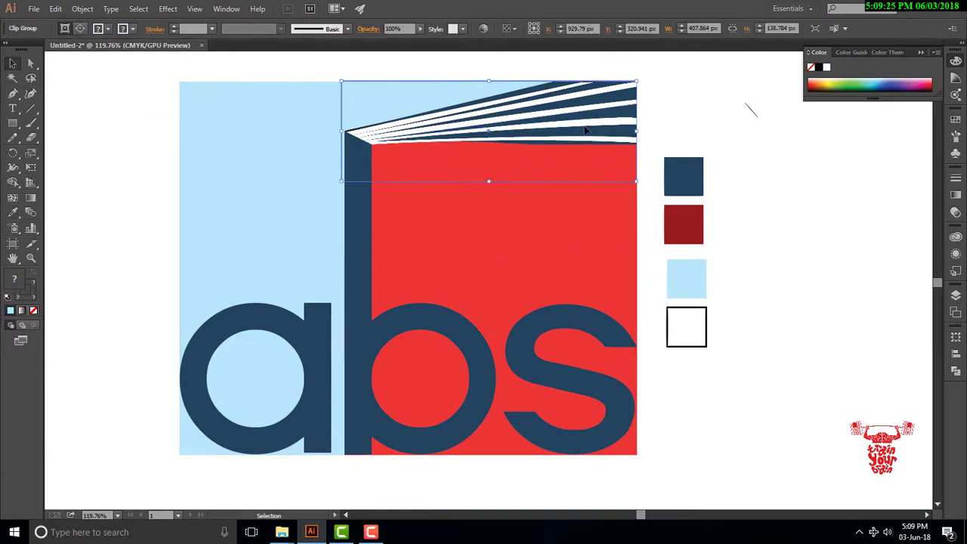
key("i")
left_click(303, 137)
key("ctrl+z")
left_click(12, 63)
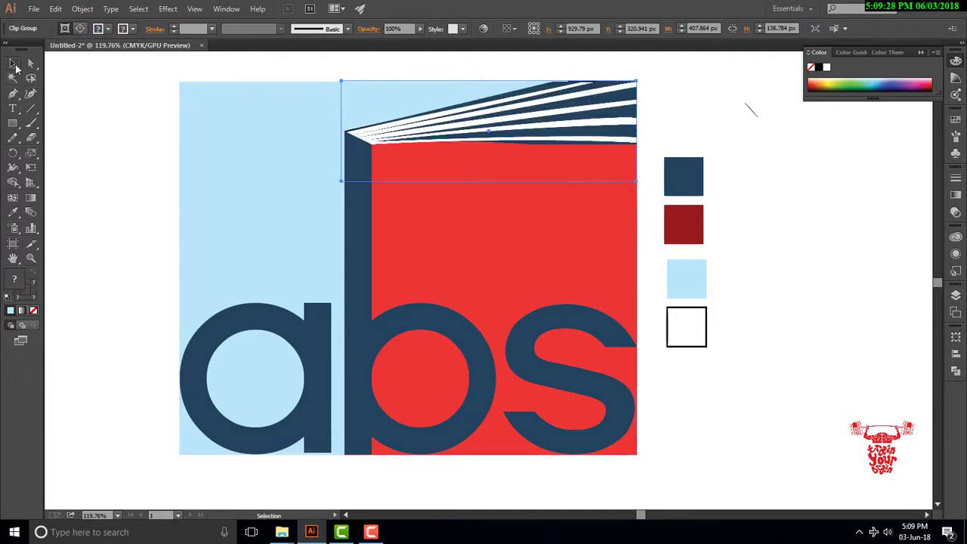
left_click(841, 316)
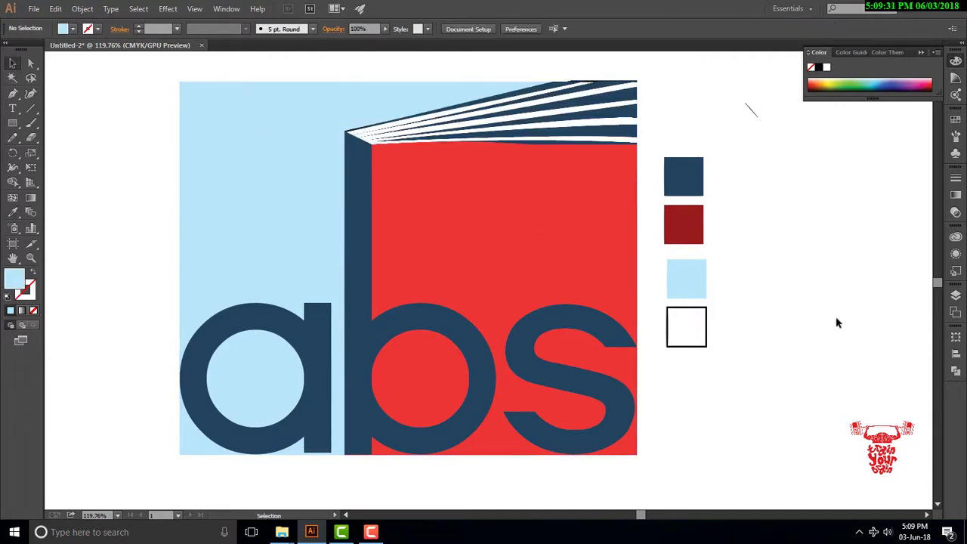
Align the light blue swatch square directly beneath the dark red swatch.
left_click_drag(692, 279, 690, 274)
left_click(698, 333)
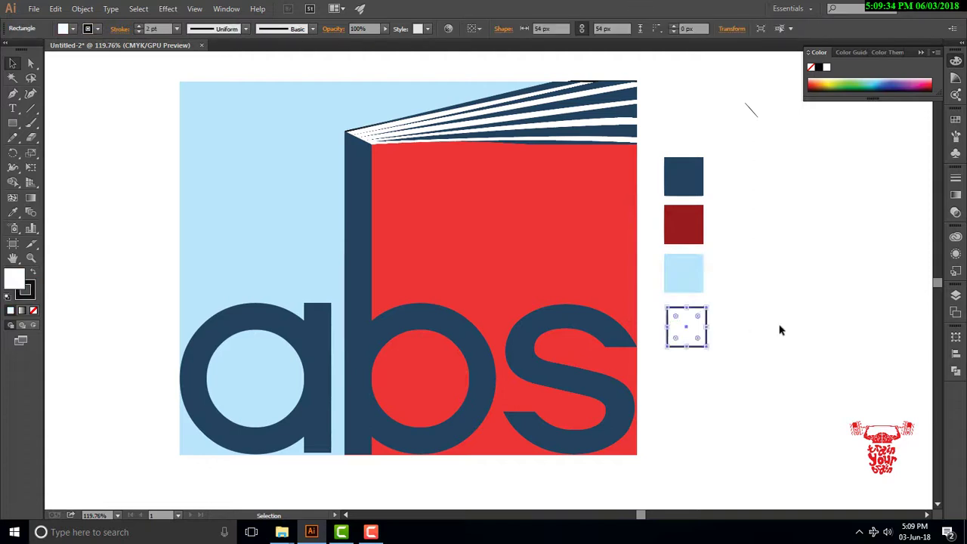
left_click(786, 325)
Try to add a text object near the artboard's upper-left corner with the Type tool.
left_click_drag(557, 422, 561, 416)
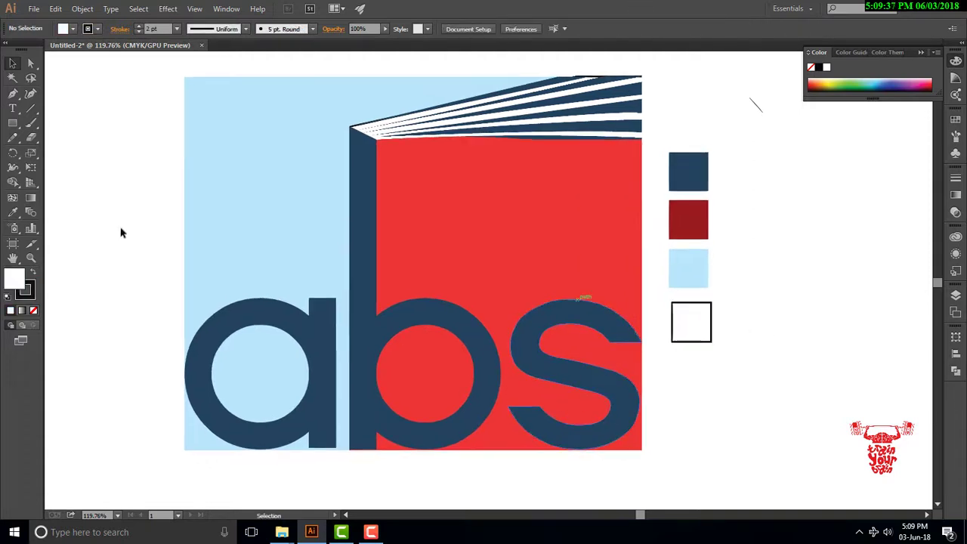
key("ctrl+minus")
key("ctrl+minus")
left_click_drag(457, 254, 494, 286)
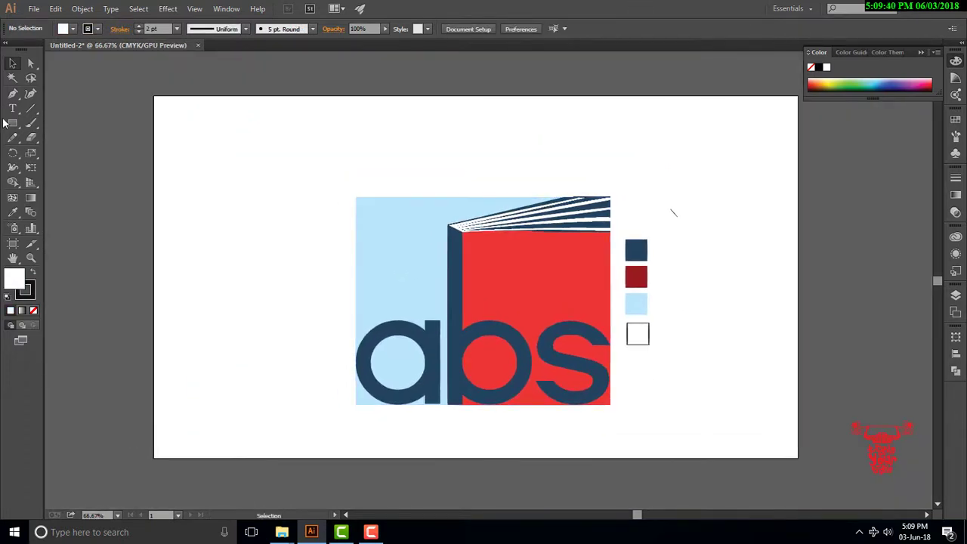
left_click(12, 109)
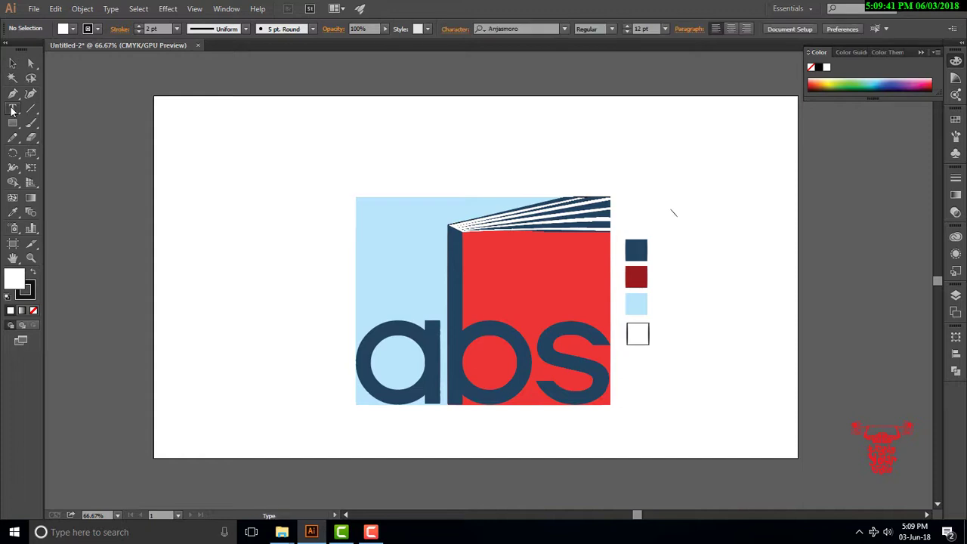
left_click(191, 147)
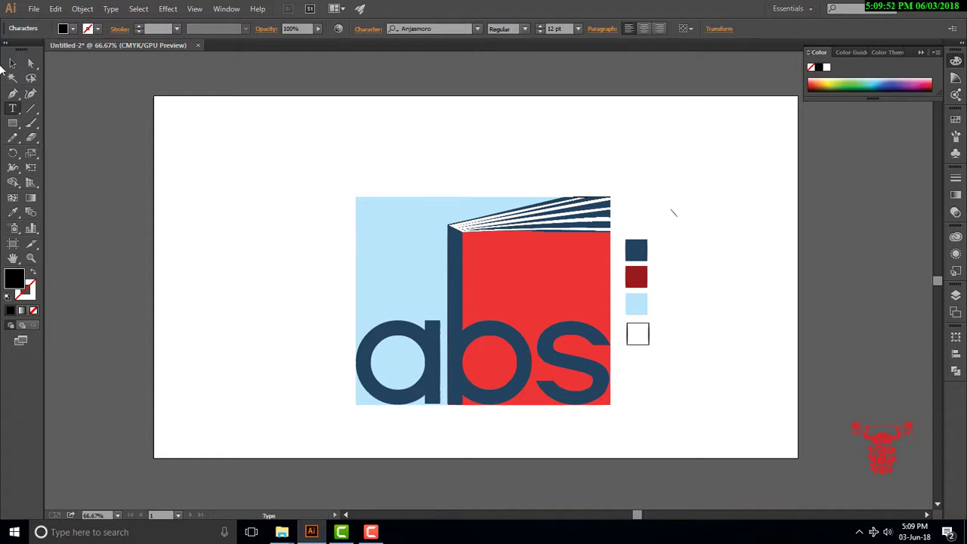
left_click(12, 63)
Move the four colour swatches and the small stray line off the artboard to its right side.
key("ctrl+space")
left_click_drag(588, 440, 665, 493)
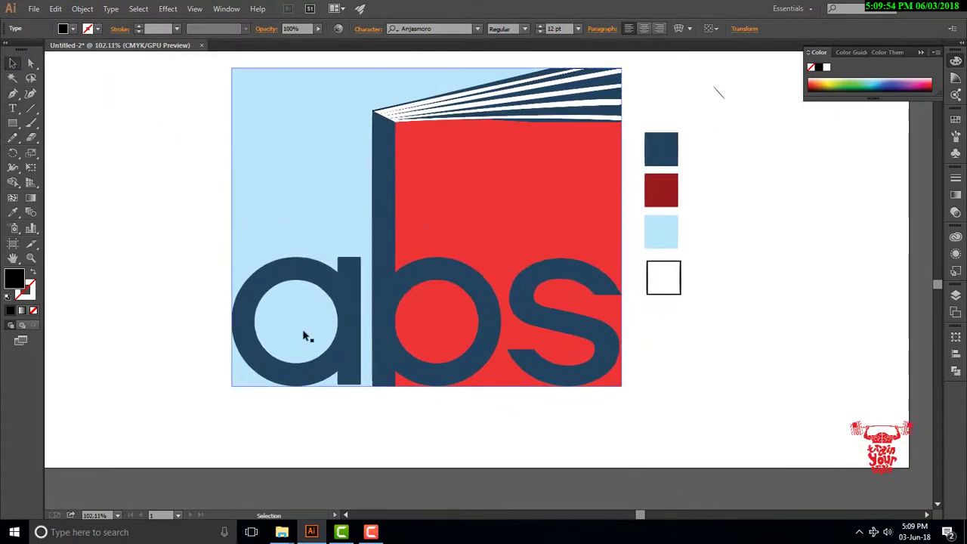
scroll(683, 191, "down", 2)
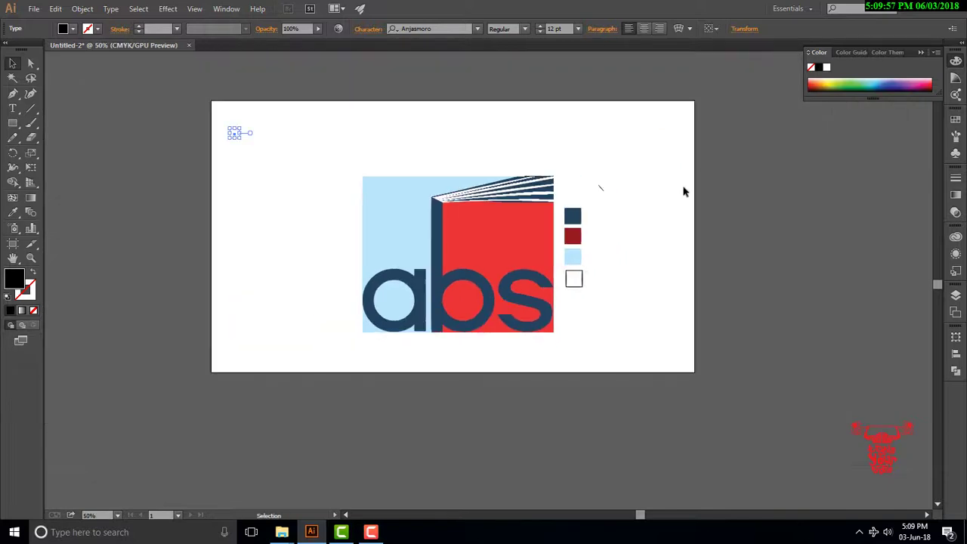
left_click_drag(684, 191, 582, 321)
left_click_drag(578, 261, 752, 261)
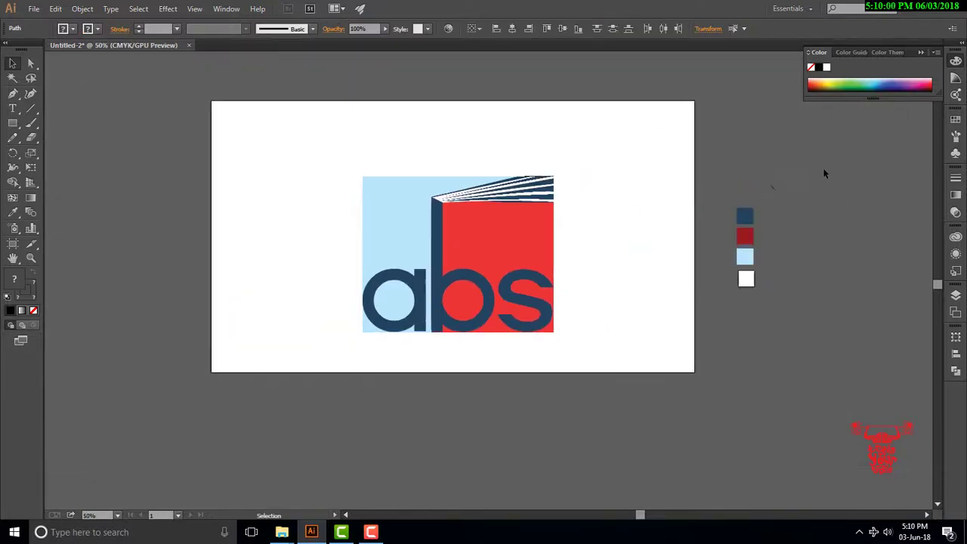
Scale the whole abs logo down to under half its size and move it to the artboard's upper-left area.
key("a")
left_click_drag(253, 140, 621, 343)
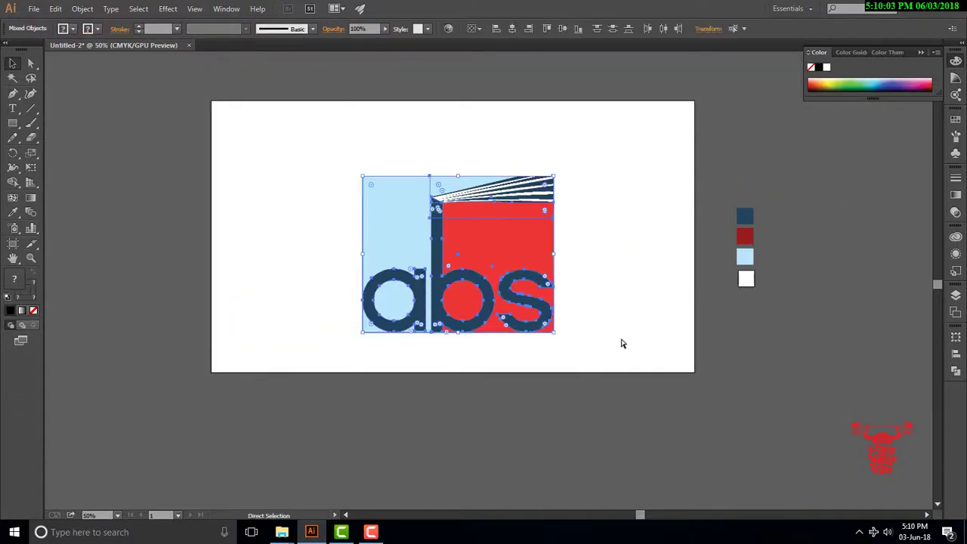
left_click_drag(601, 311, 713, 426)
left_click_drag(563, 306, 757, 438)
key("ctrl+minus")
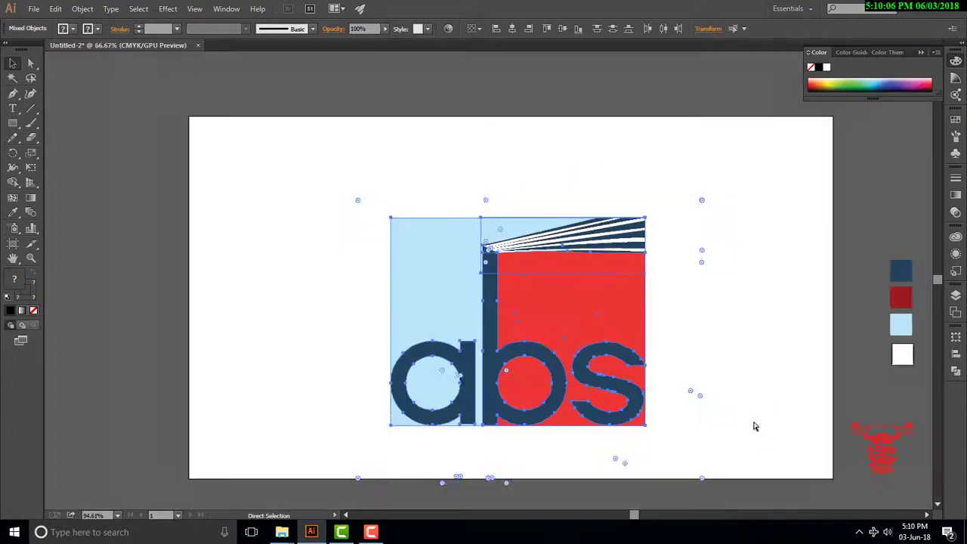
key("v")
key("ctrl+=")
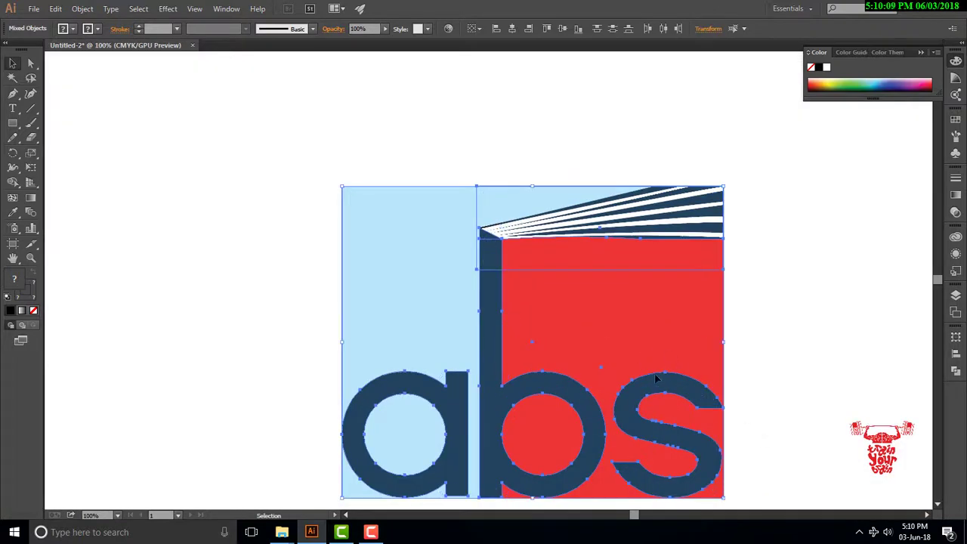
key("ctrl+0")
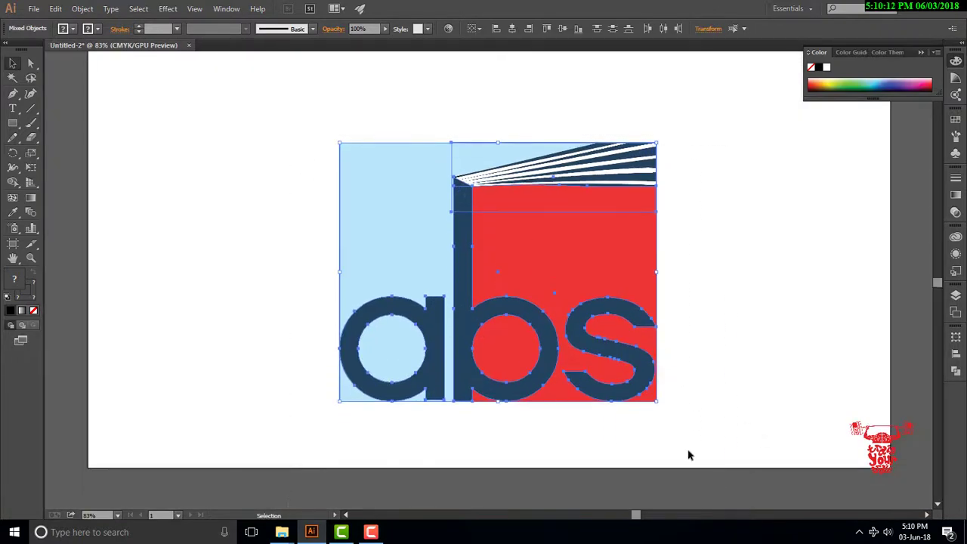
left_click_drag(656, 400, 546, 361)
left_click_drag(500, 295, 350, 191)
left_click(627, 247)
Enlarge the whole abs logo slightly, keeping its upper-left corner in place.
left_click_drag(233, 134, 516, 320)
key("ctrl+t")
left_click(400, 266)
key("ctrl+a")
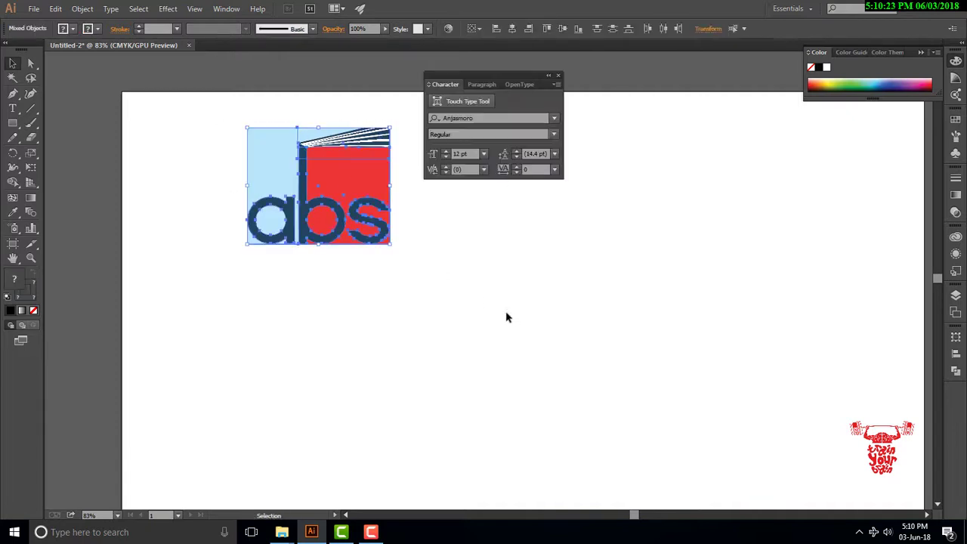
left_click(559, 75)
left_click_drag(391, 244, 430, 276)
left_click(523, 280)
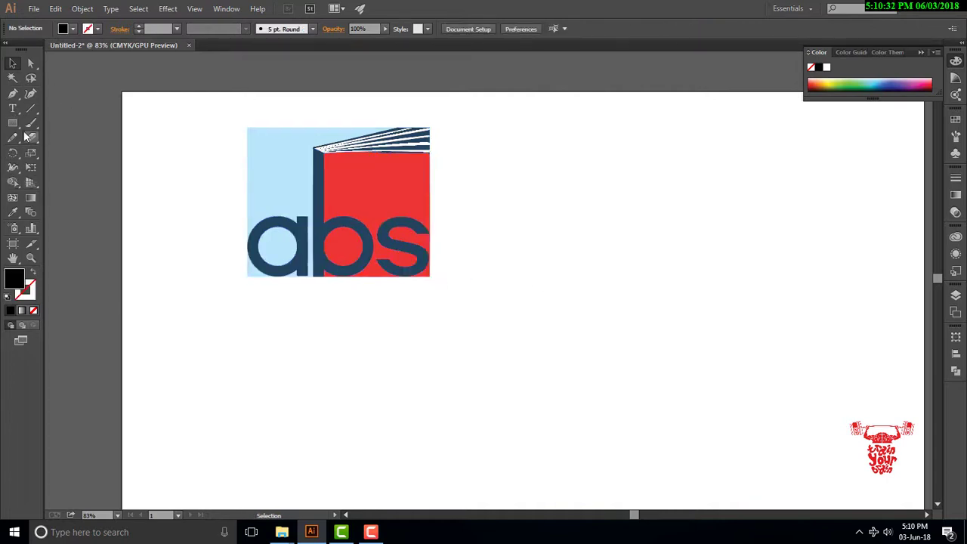
Add the text "Ama" in Anjasmoro Regular at 100 pt and place it below the logo.
key("t")
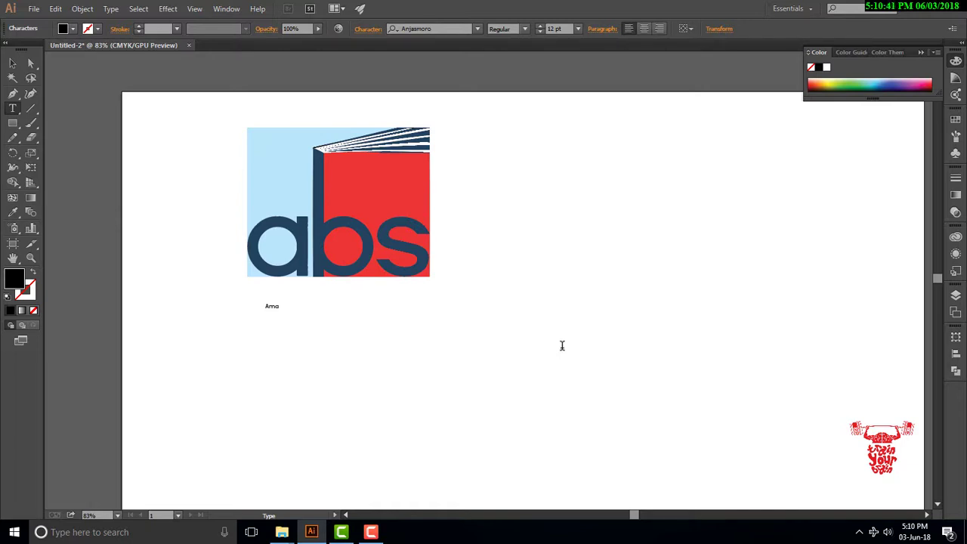
key("ctrl+a")
left_click(561, 28)
type("100")
key("Return")
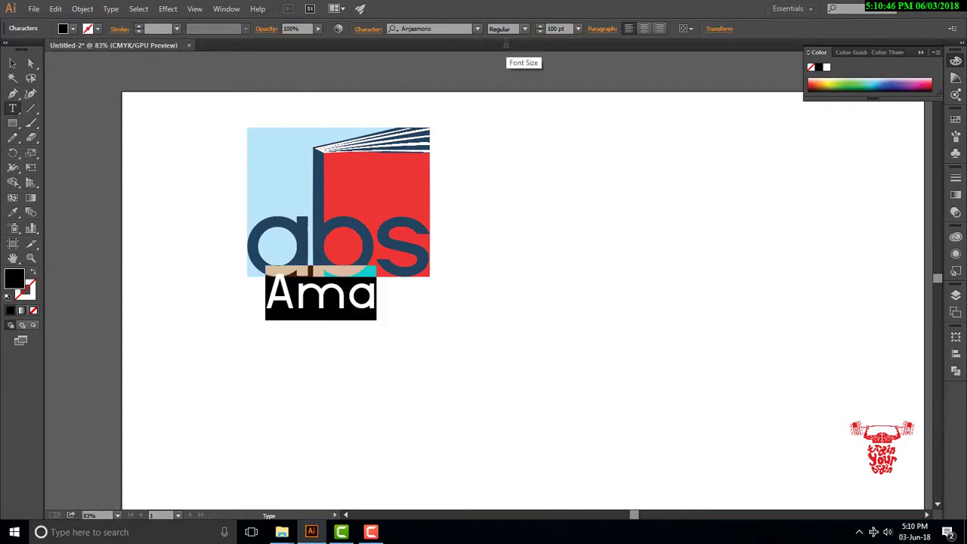
left_click(12, 63)
left_click_drag(317, 291, 273, 343)
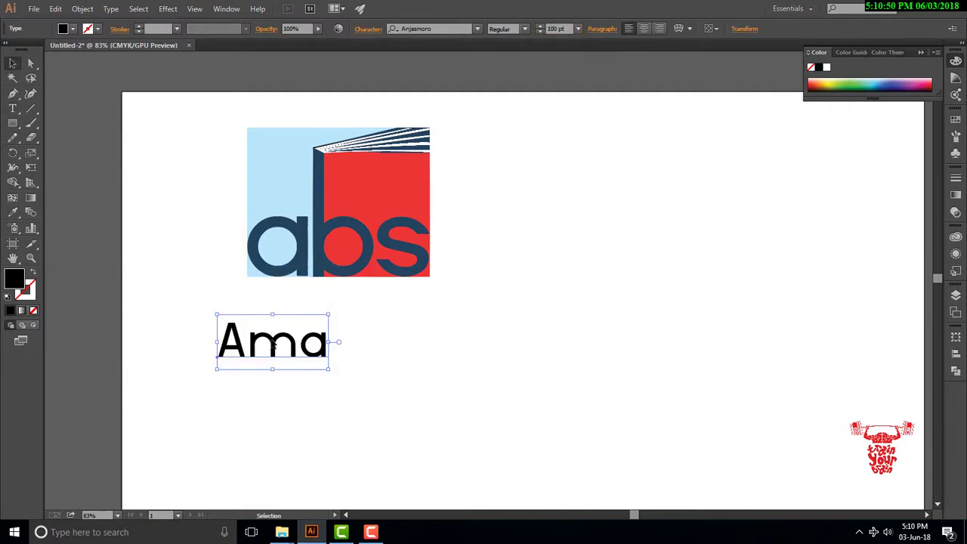
Complete the text below the logo so it reads "Amazing book store".
key("t")
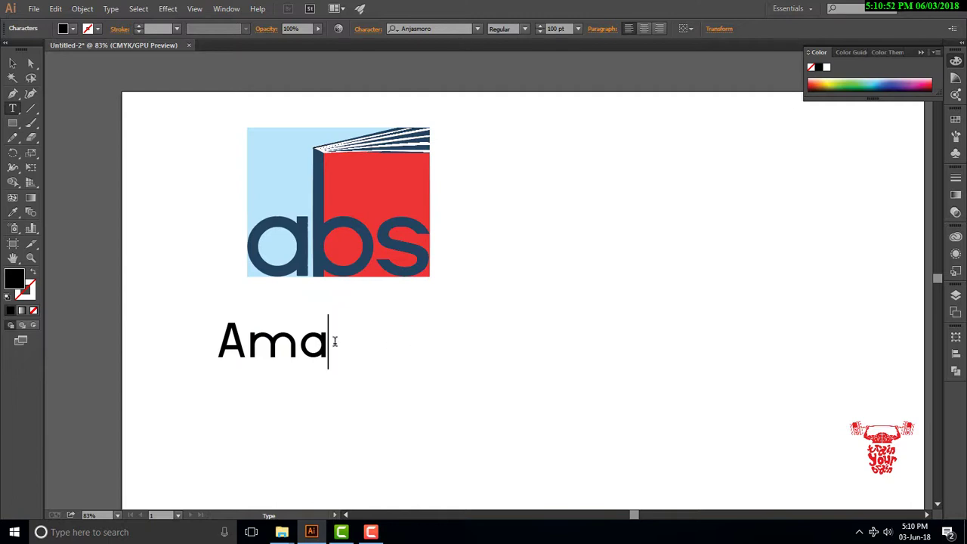
type("zi")
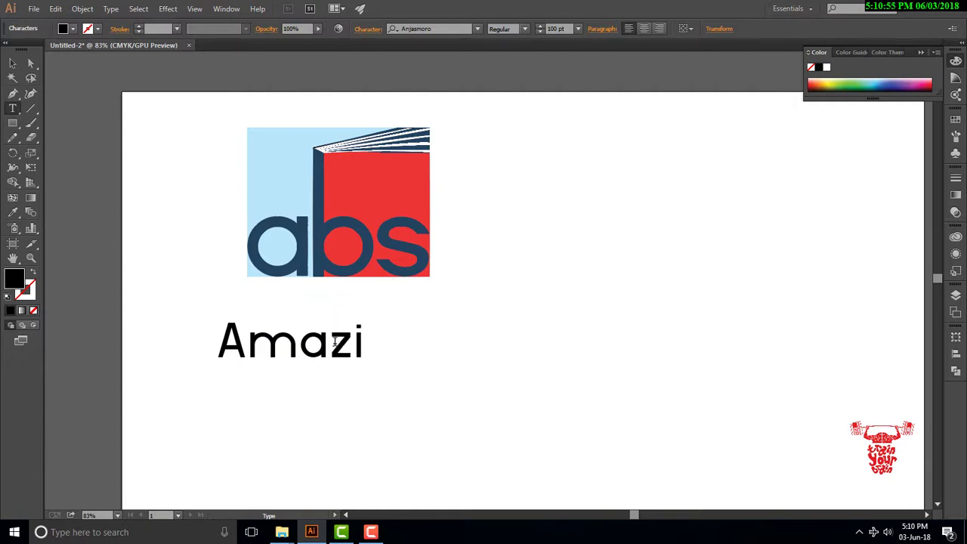
type("ng")
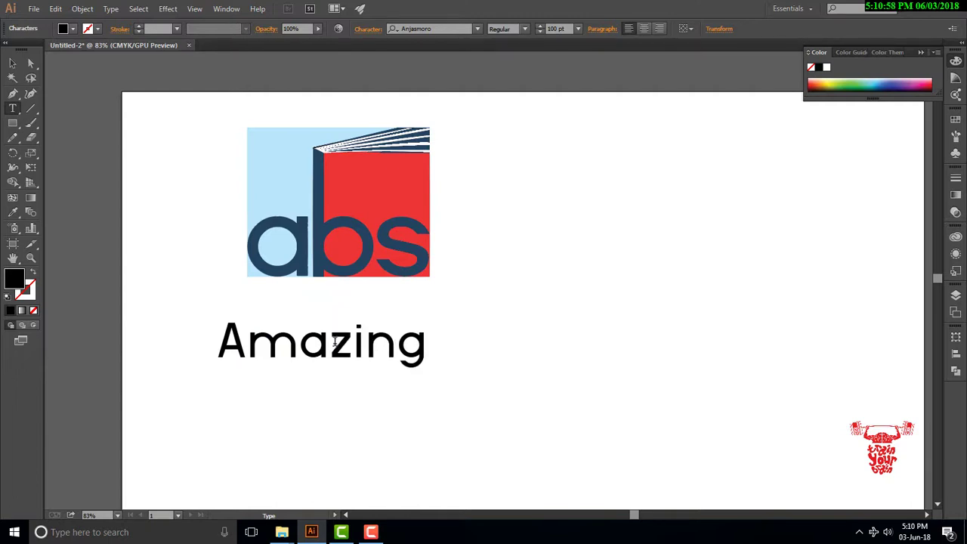
type(" boo")
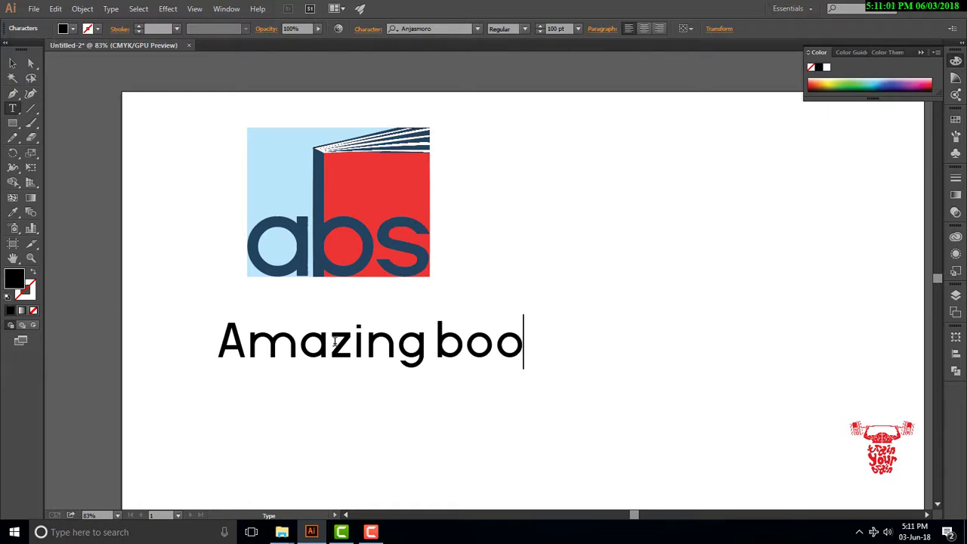
type("k s")
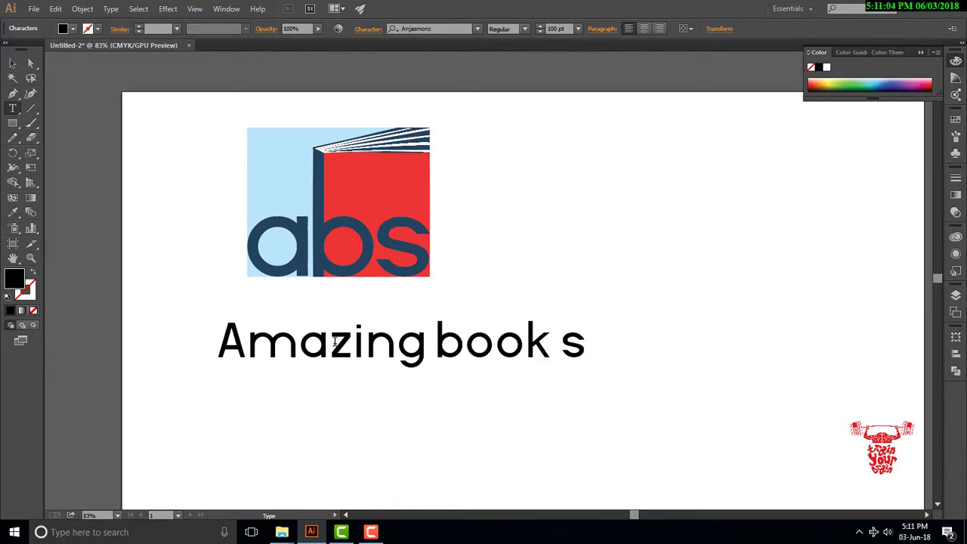
type("tore")
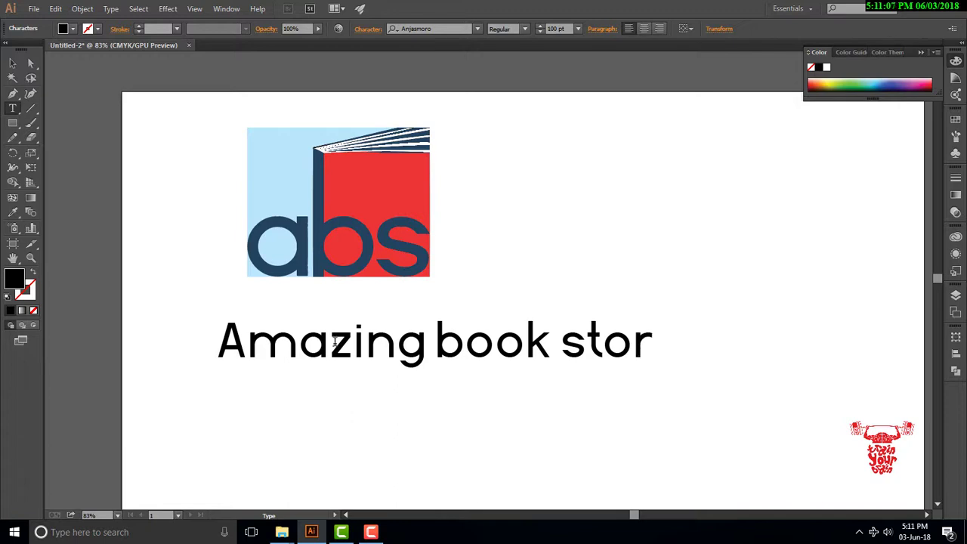
Scale the "Amazing book store" text down to the logo's width and place it directly beneath the logo.
left_click(12, 63)
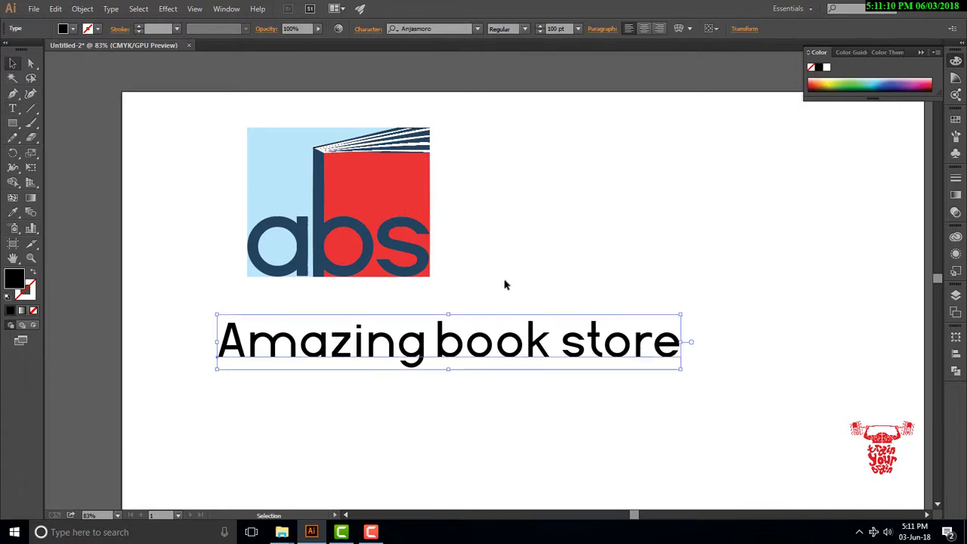
left_click_drag(681, 370, 429, 306)
left_click(526, 309)
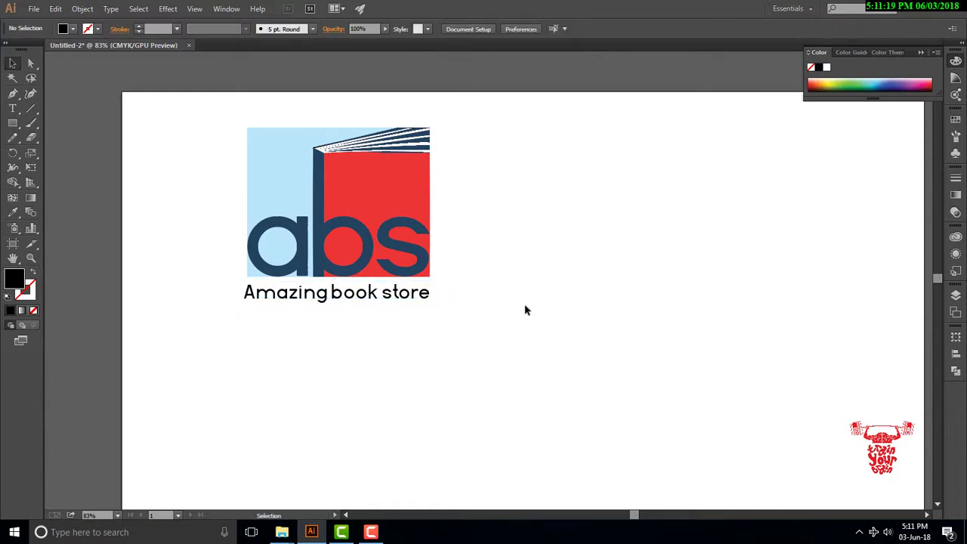
Recolour the "Amazing book store" text with the letters' dark blue using the Eyedropper.
left_click(416, 291)
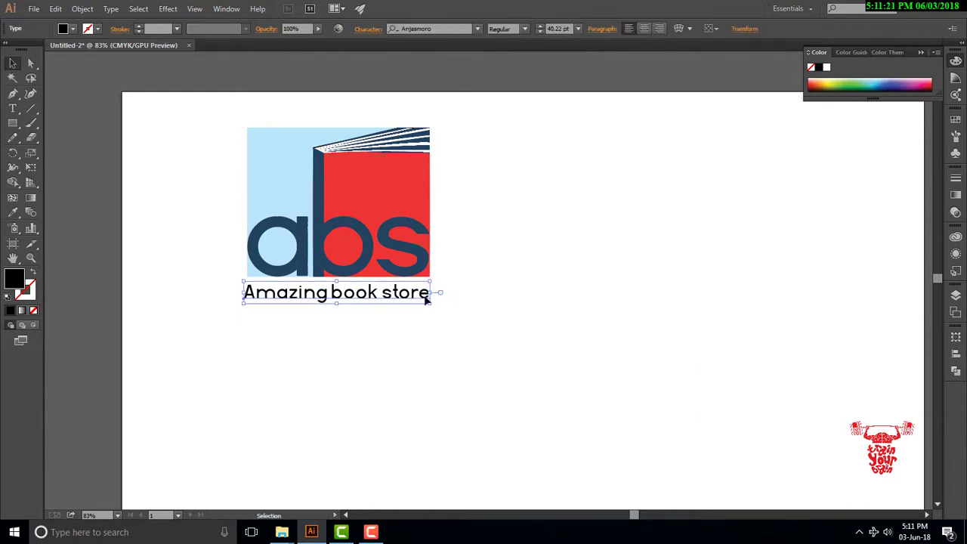
key("i")
left_click(325, 251)
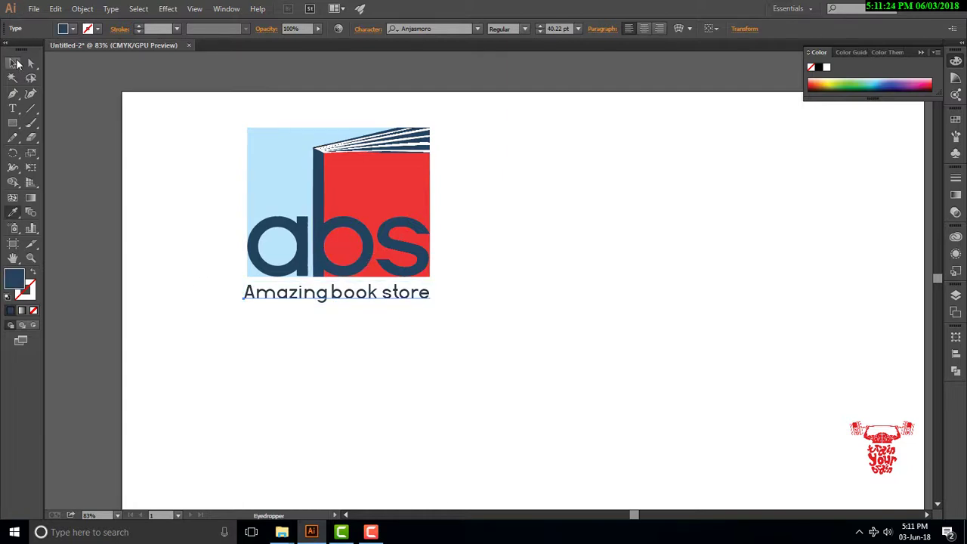
left_click(17, 64)
left_click(200, 225)
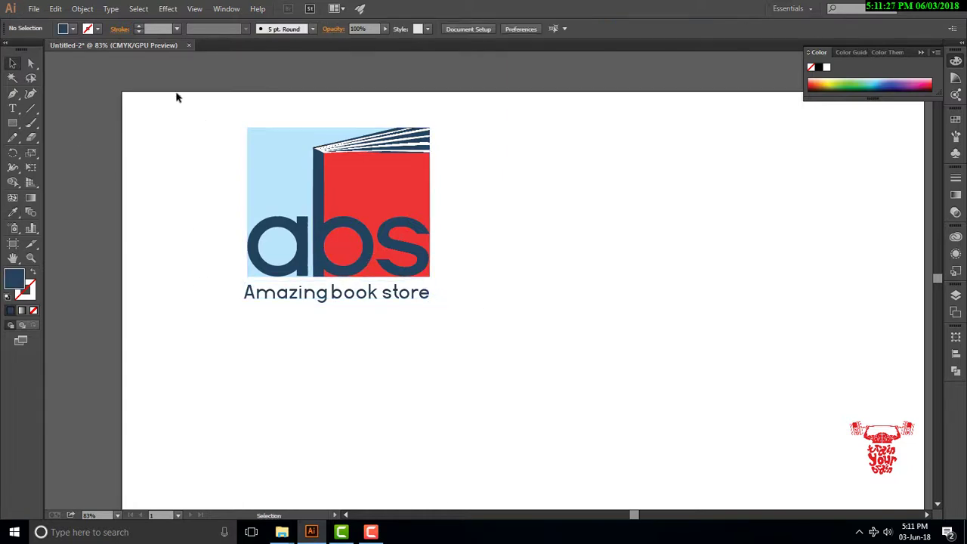
Duplicate the logo together with its text horizontally, placing the copy to the right of the original.
left_click_drag(190, 107, 436, 329)
key("space")
left_click_drag(612, 380, 551, 401)
left_click_drag(275, 264, 517, 264)
left_click(671, 277)
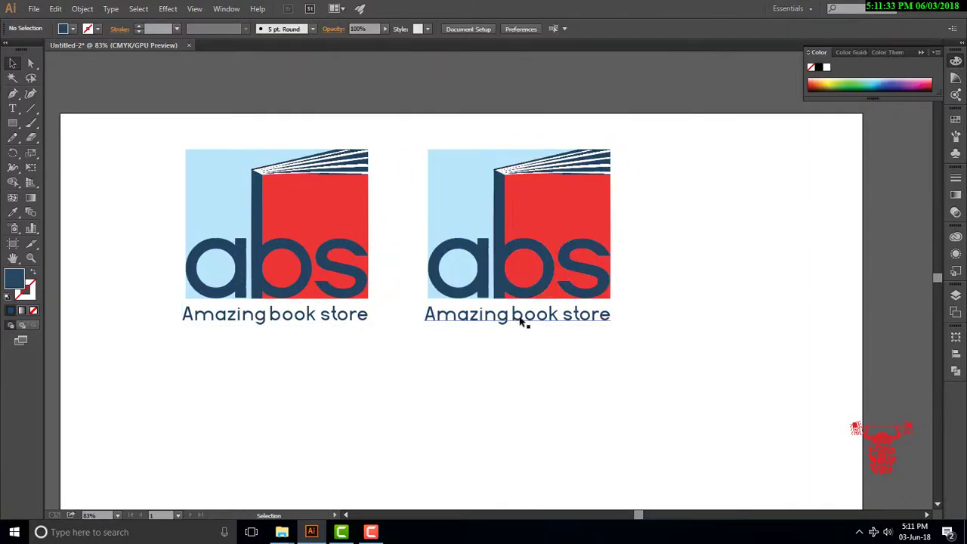
Try successive fonts on the copied logo's "Amazing book store" text and settle on AvantGarGotItcTEEDem Regular.
left_click(522, 320)
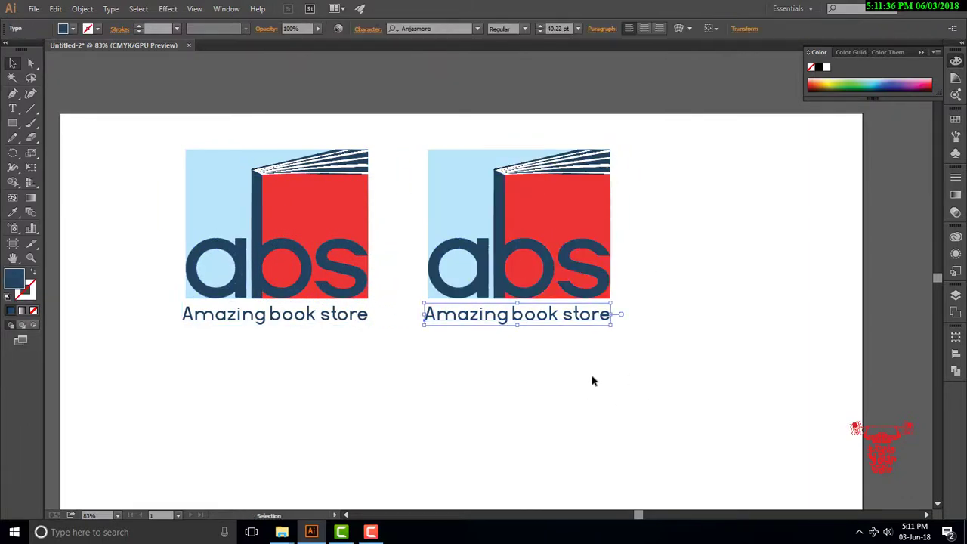
left_click(466, 29)
key("Down")
key("Down")
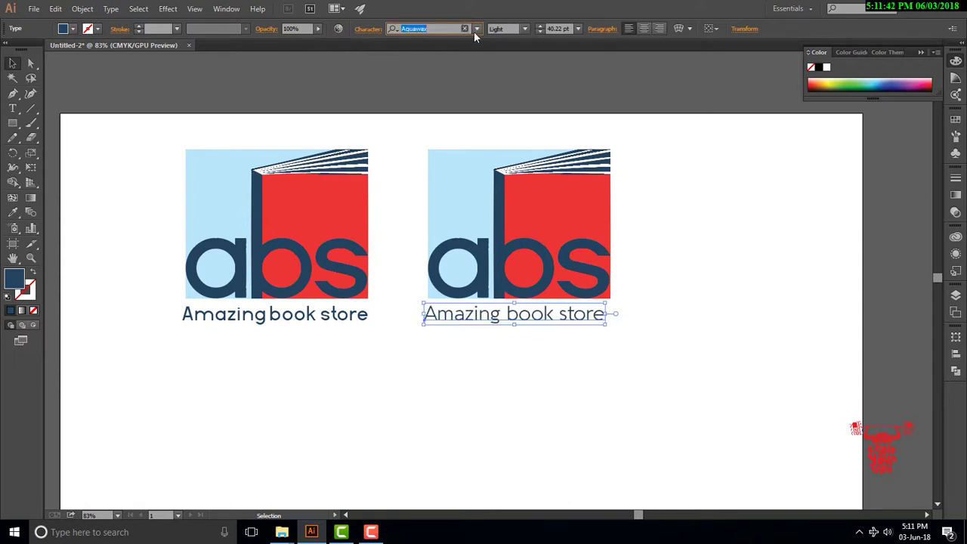
key("Down")
key("Down")
key("Down")
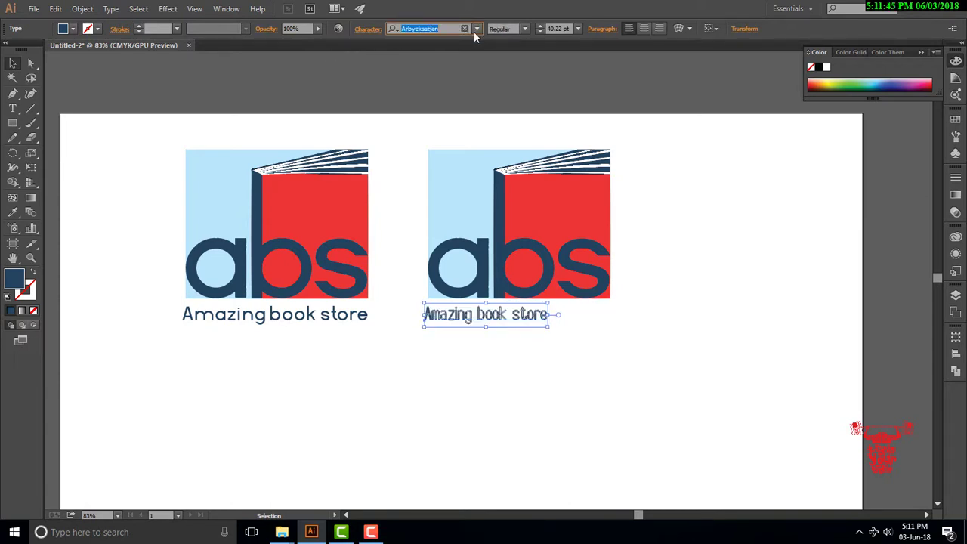
key("Down")
key("Down")
key("Down")
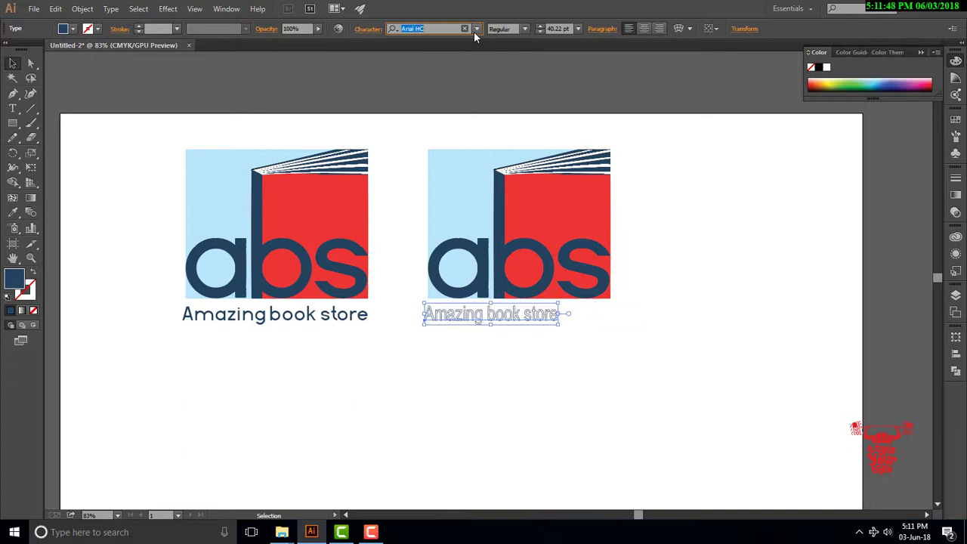
key("Down")
key("Down")
key("Down")
key("Down")
key("Down")
key("Down")
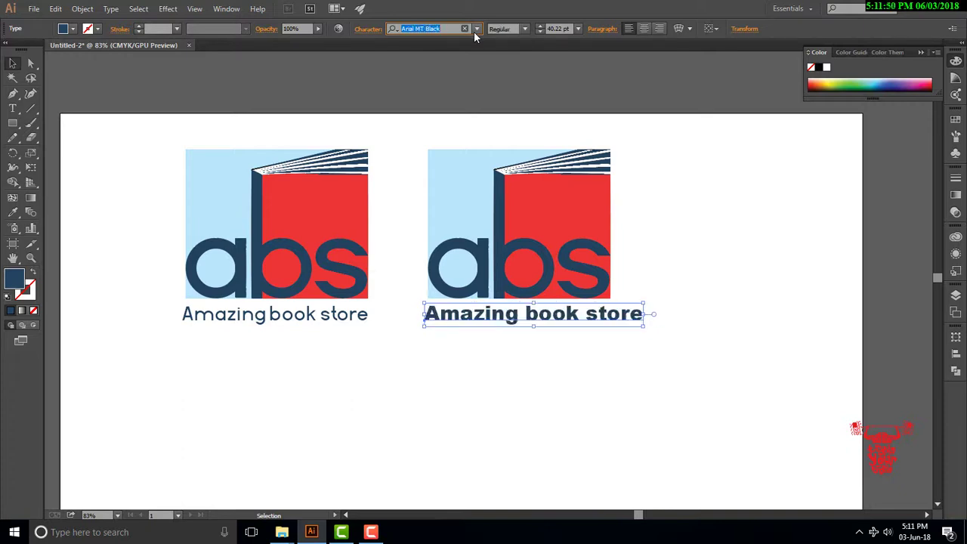
key("Down")
key("Down")
key("Down")
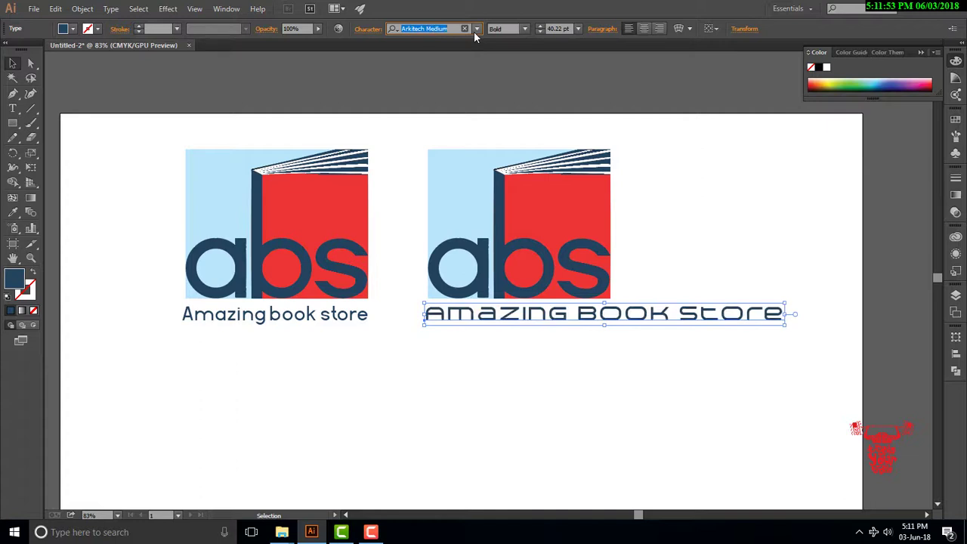
key("Down")
key("Down")
key("Down")
key("Down")
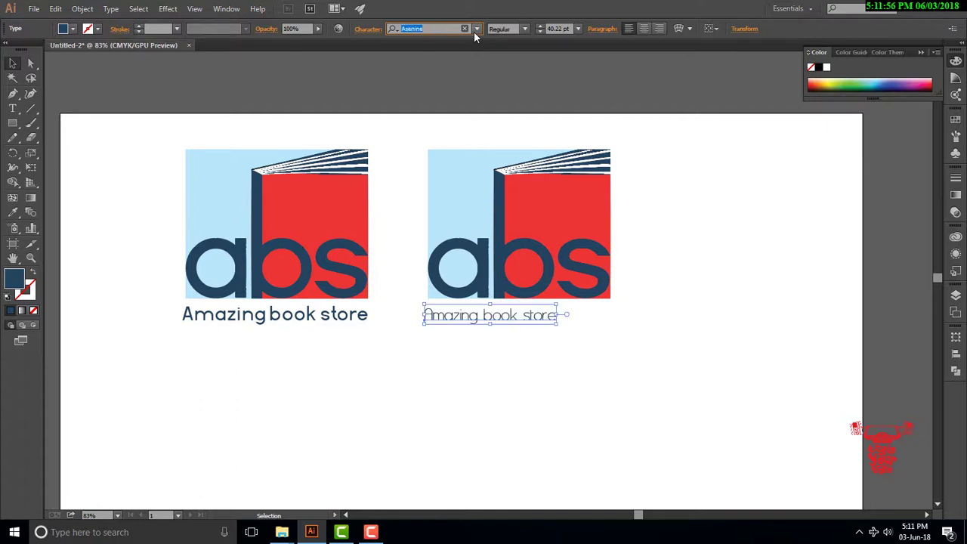
key("Down")
key("Down")
key("Down")
key("Down")
key("Down")
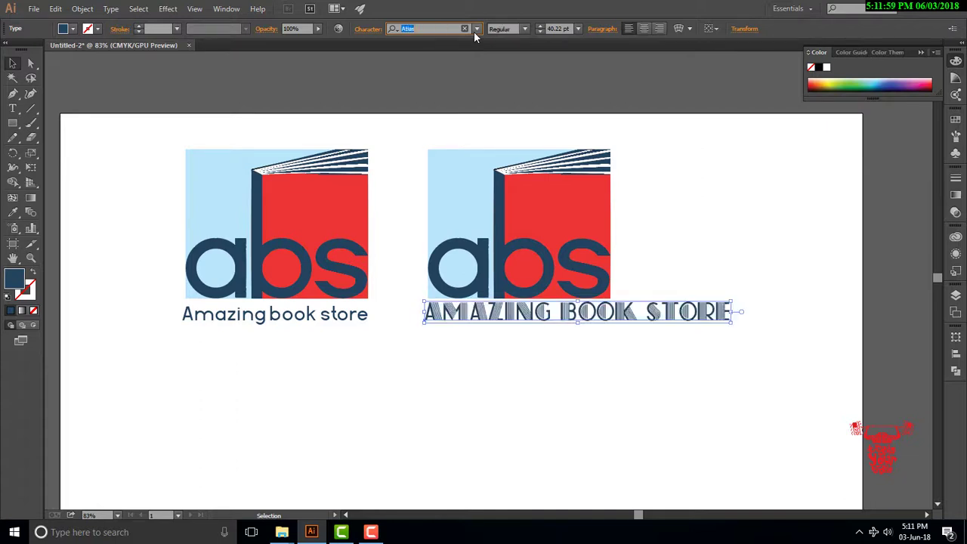
key("Down")
key("Down")
key("Down")
key("Down")
key("Down")
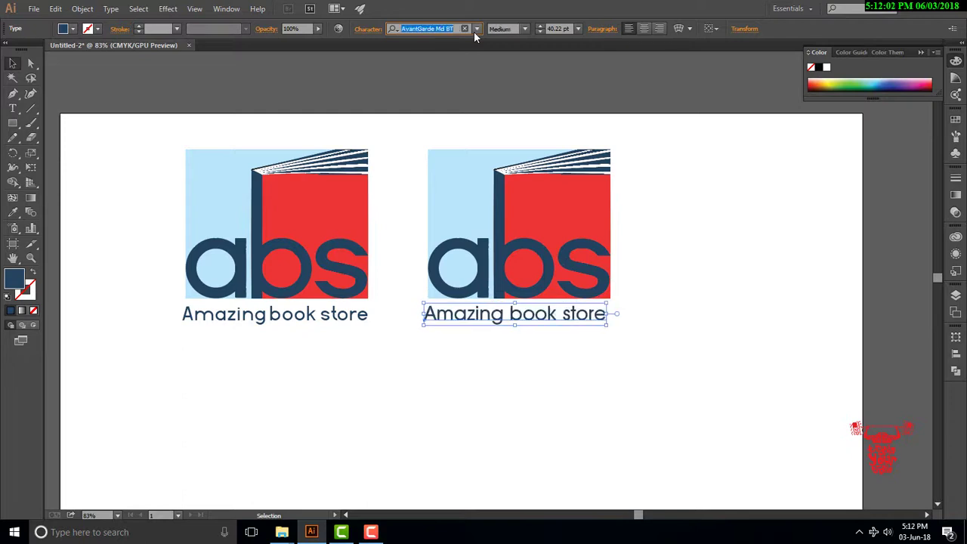
key("Down")
key("Down")
key("Down")
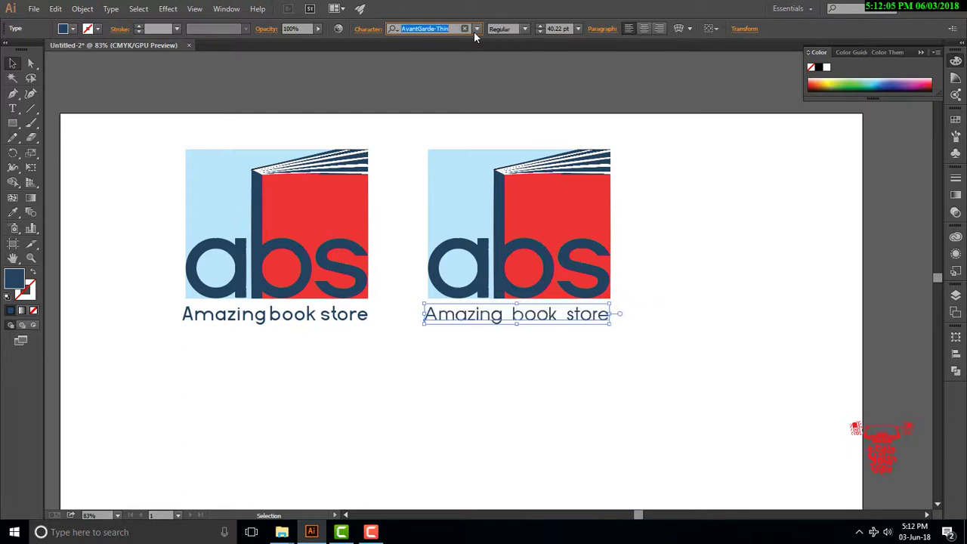
key("Down")
key("Down")
key("Down")
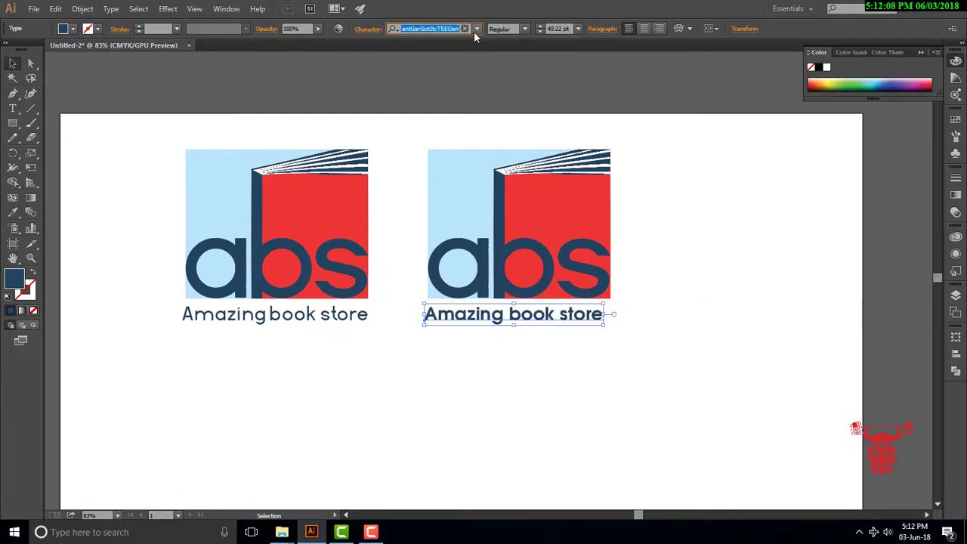
key("Down")
left_click(663, 283)
Resize the copied logo's text from its corners so both ends line up with the logo's edges.
left_click(516, 323)
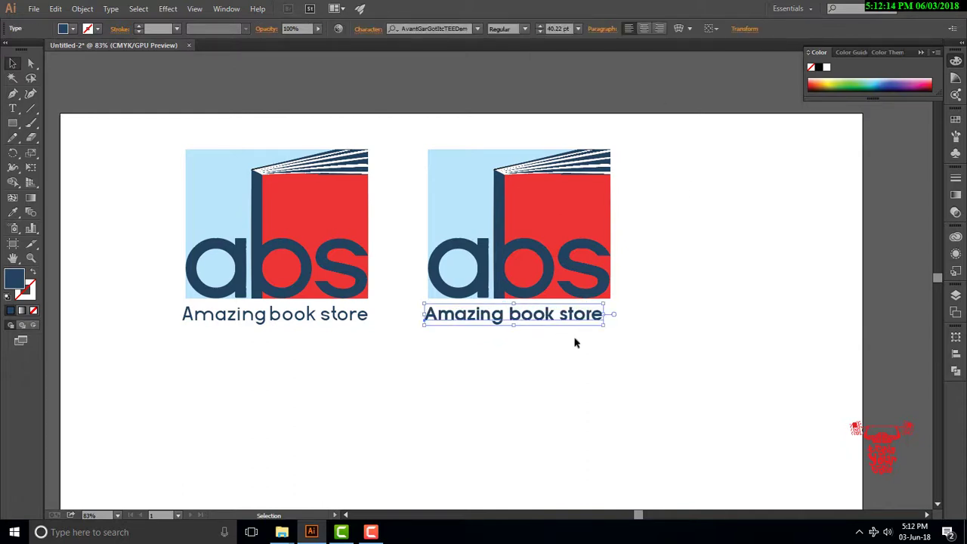
left_click_drag(648, 352, 811, 451)
key("ctrl+z")
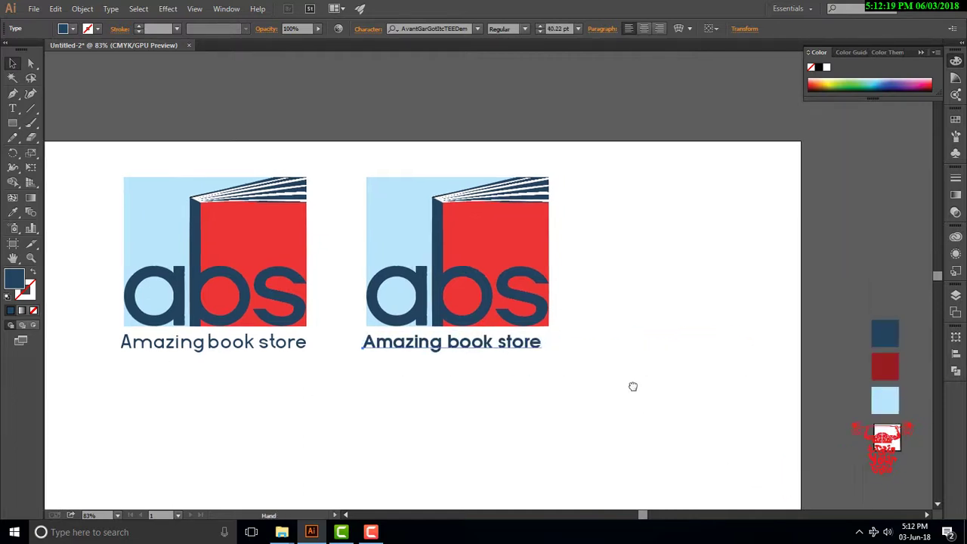
left_click(671, 382)
left_click(541, 353)
left_click_drag(542, 353, 547, 355)
mouse_move(362, 330)
left_mouse_down()
mouse_move(364, 319)
mouse_move(367, 339)
mouse_move(367, 327)
left_mouse_up()
left_click(673, 358)
Duplicate the second logo with its text and place the copy beneath the first logo.
left_click_drag(542, 413, 604, 375)
left_click_drag(424, 123, 606, 347)
left_click_drag(592, 391, 647, 352)
left_click_drag(605, 218, 359, 435)
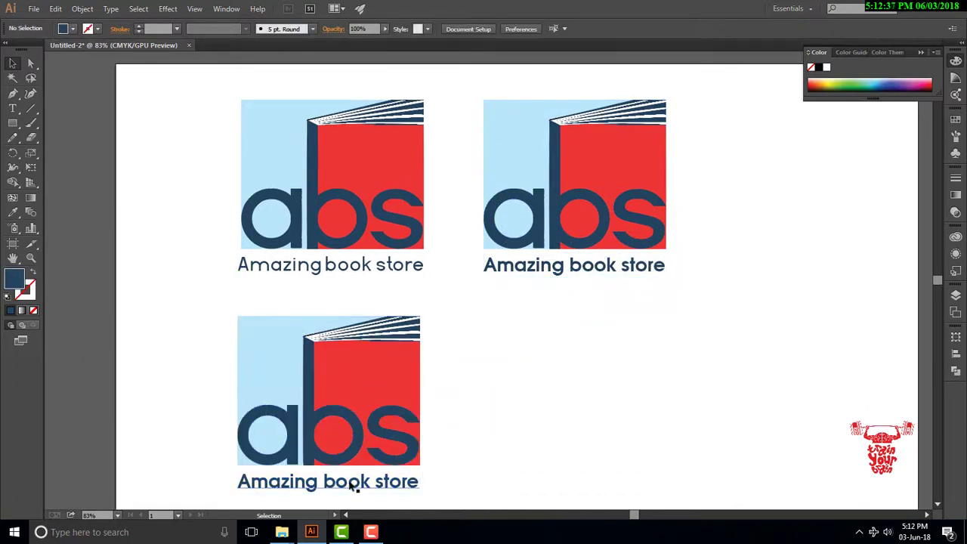
Move the third logo's tagline beside it and break it into two lines, "Amazing" above "book store".
left_click_drag(352, 486, 598, 345)
key("t")
left_click(570, 340)
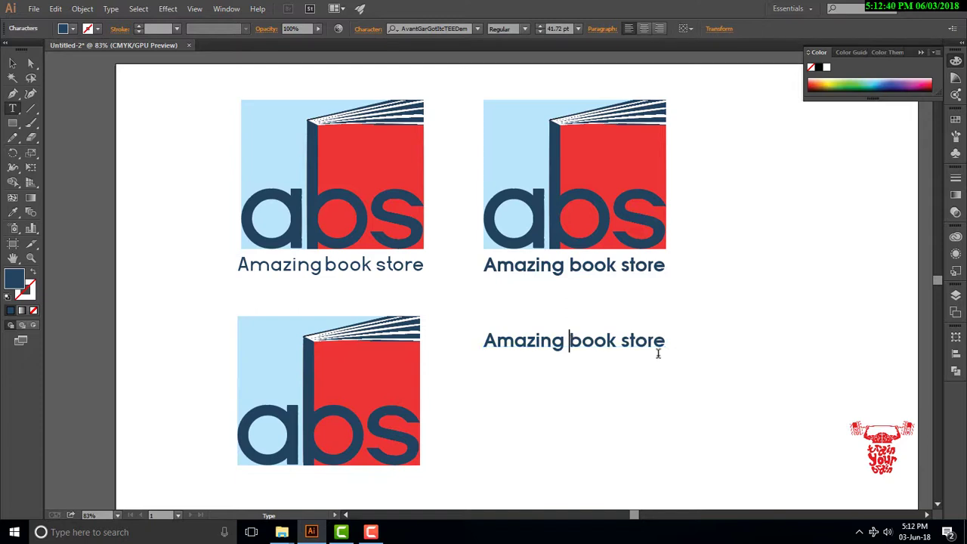
key("Return")
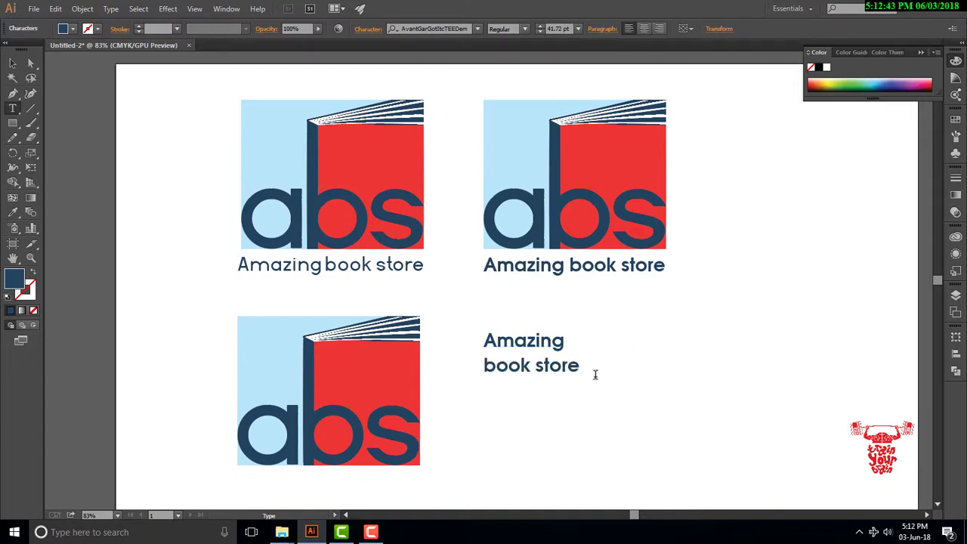
Enlarge the two-line tagline to about 119 pt and tighten the spacing between its lines.
left_click(13, 63)
left_click_drag(580, 379, 760, 466)
key("alt+Up")
key("alt+Up")
key("alt+Up")
key("alt+Up")
key("alt+Up")
key("alt+Up")
key("alt+Up")
key("alt+Up")
key("alt+Up")
key("alt+Up")
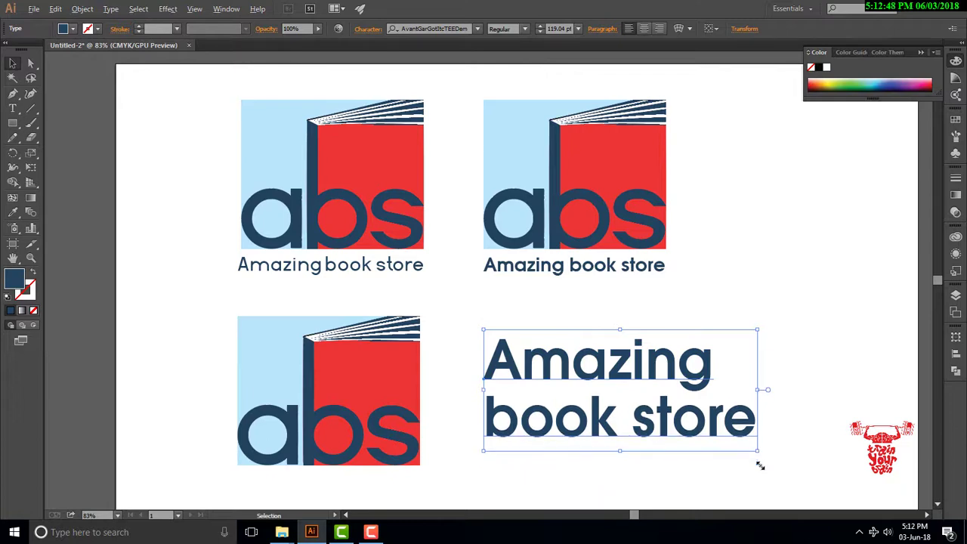
Scale the third logo down to about half size and place the two-line tagline directly beside it.
left_click(532, 459)
left_click_drag(201, 305, 332, 393)
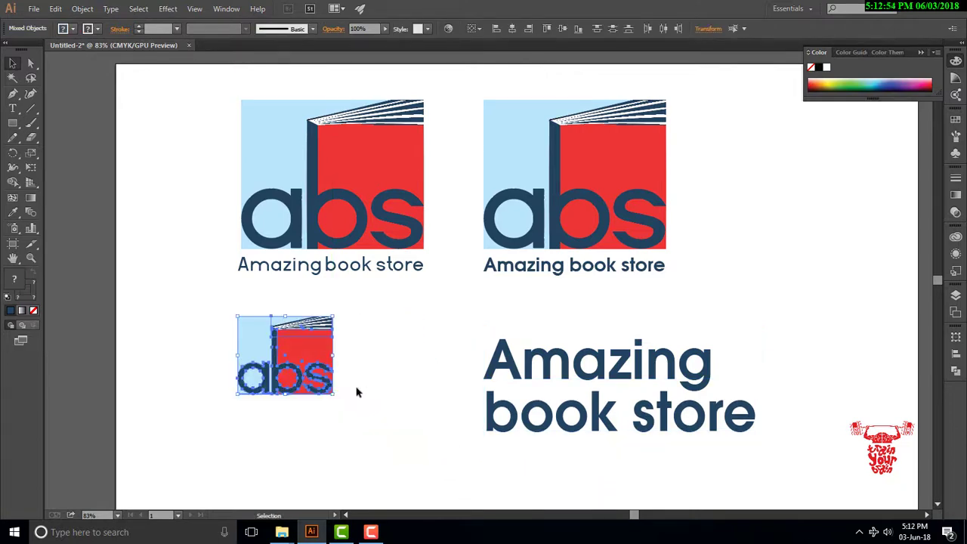
left_click(378, 389)
left_click_drag(558, 378, 424, 354)
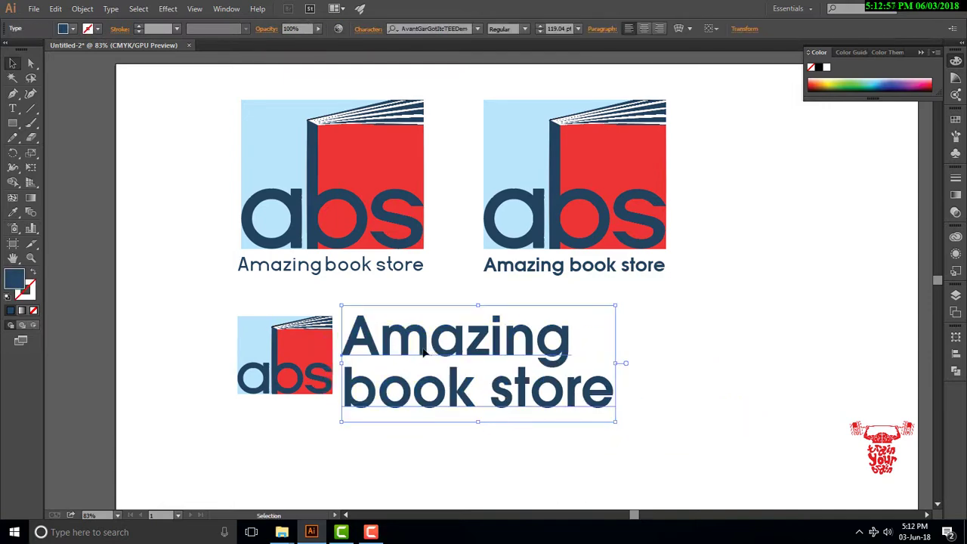
Show the rulers and place horizontal guides along the small logo's upper and lower edges.
key("ctrl+r")
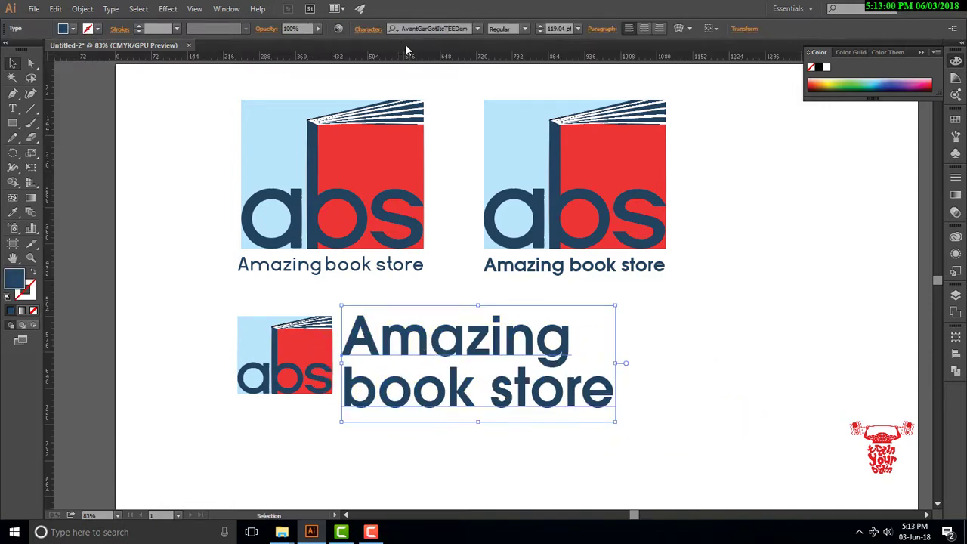
left_click_drag(410, 58, 412, 317)
left_click_drag(471, 58, 437, 394)
Scale the two-line tagline down to about 102 pt to bring it closer to the guides' spacing.
left_click(559, 365)
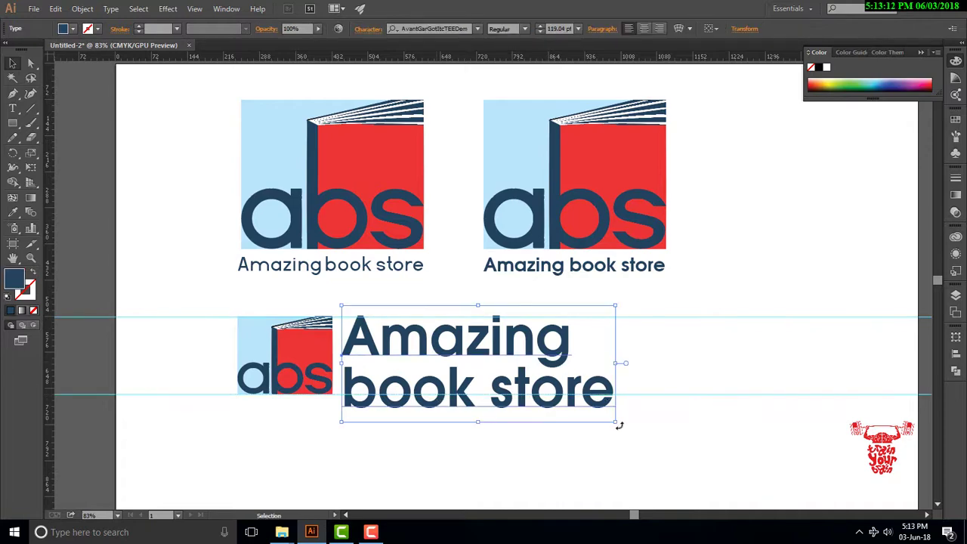
left_click_drag(617, 425, 576, 396)
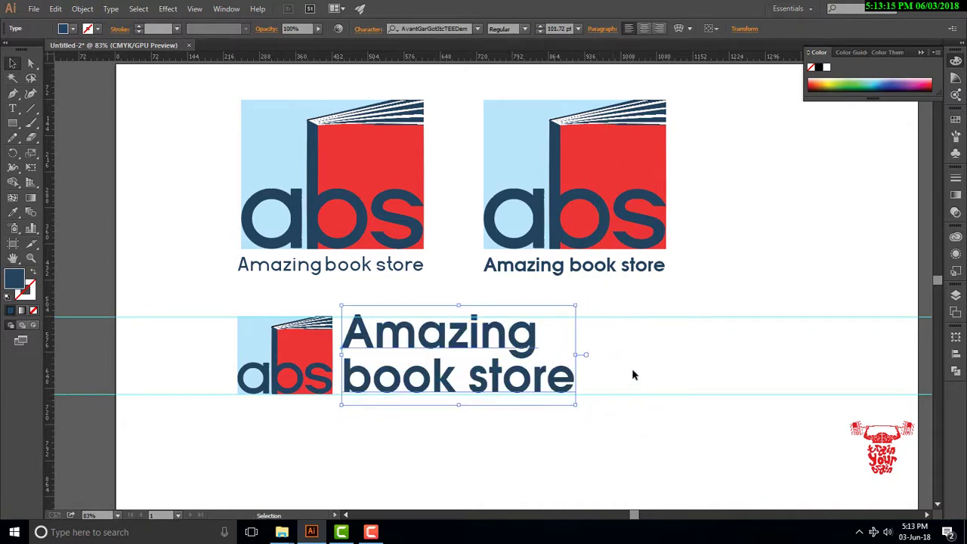
left_click(635, 373)
Try successive fonts on the two-line tagline and settle on Arial Rounded MT Bold Regular.
left_click(548, 375)
left_click(451, 29)
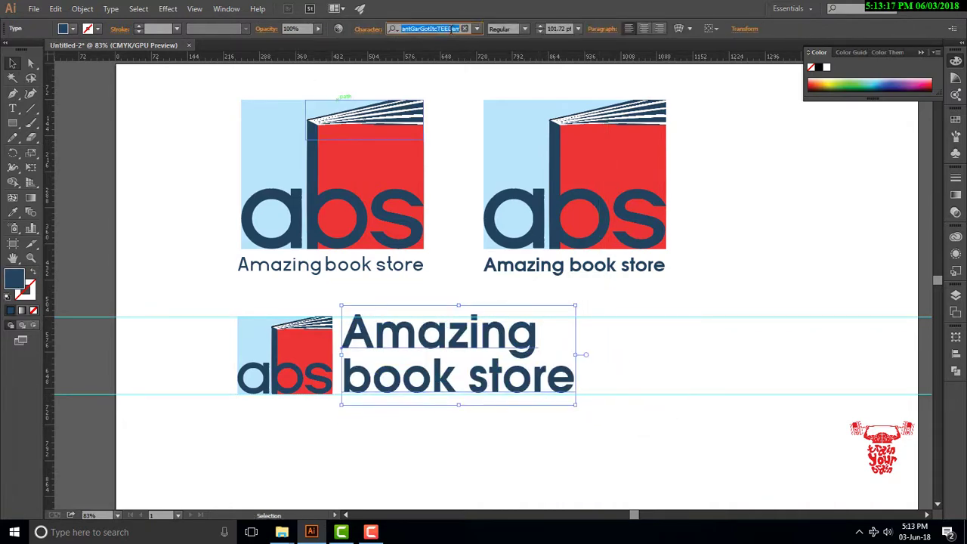
key("Down")
key("Down")
key("Down")
key("Down")
key("Down")
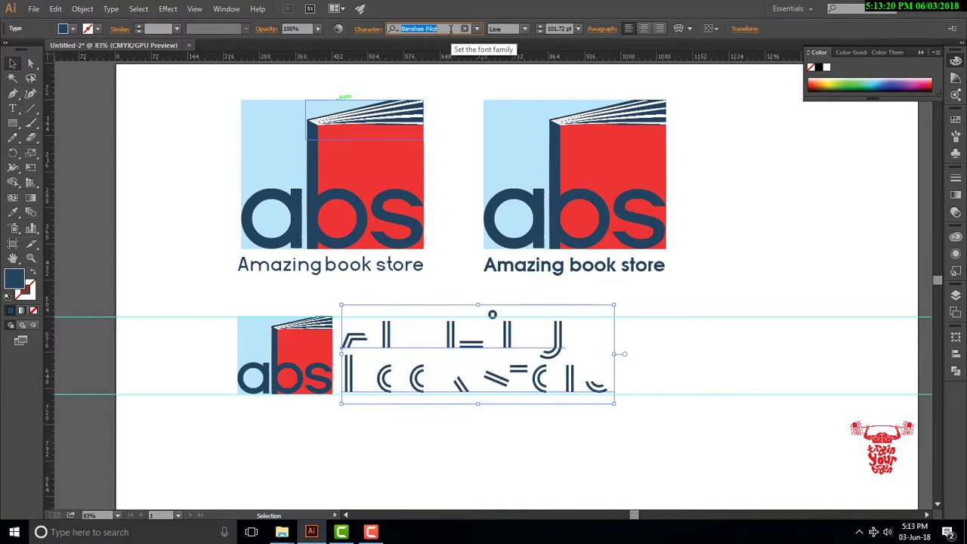
key("Down")
key("Down")
key("Down")
key("Down")
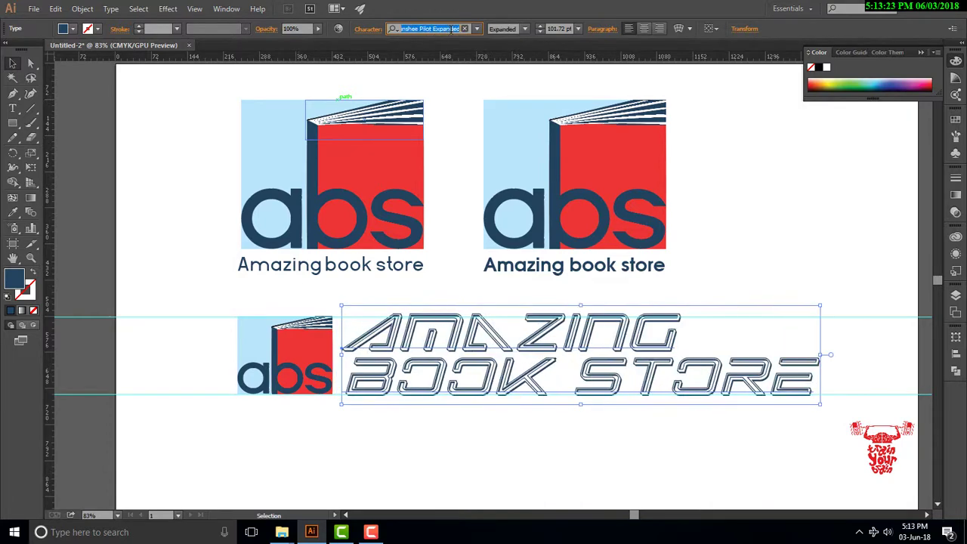
key("Down")
key("Down")
key("Down")
key("Down")
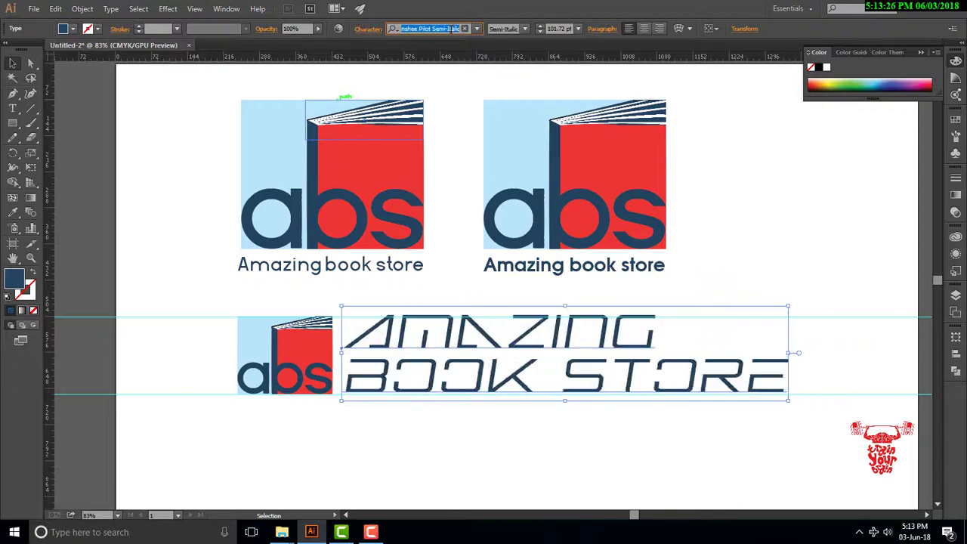
key("Down")
key("Down")
key("Down")
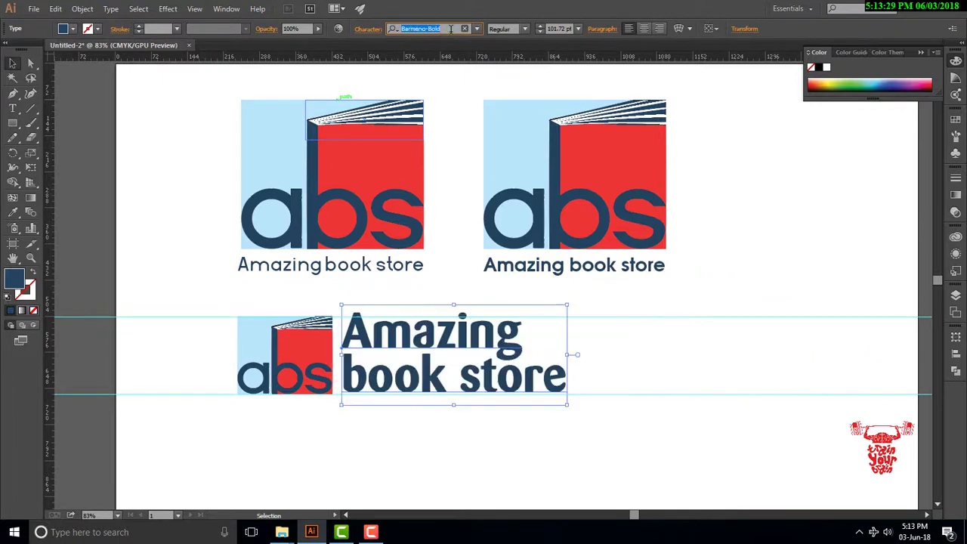
key("Down")
key("Down")
key("Down")
key("Down")
key("Down")
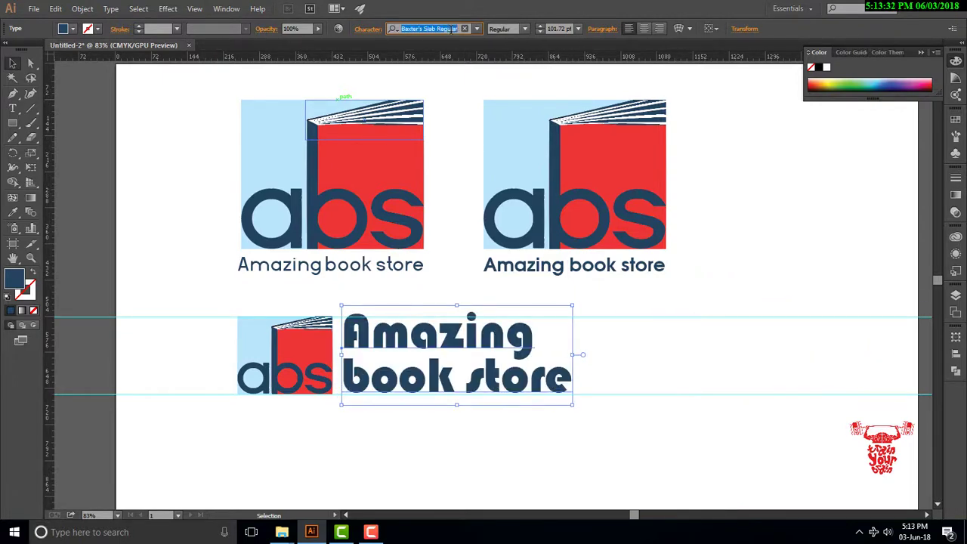
key("Down")
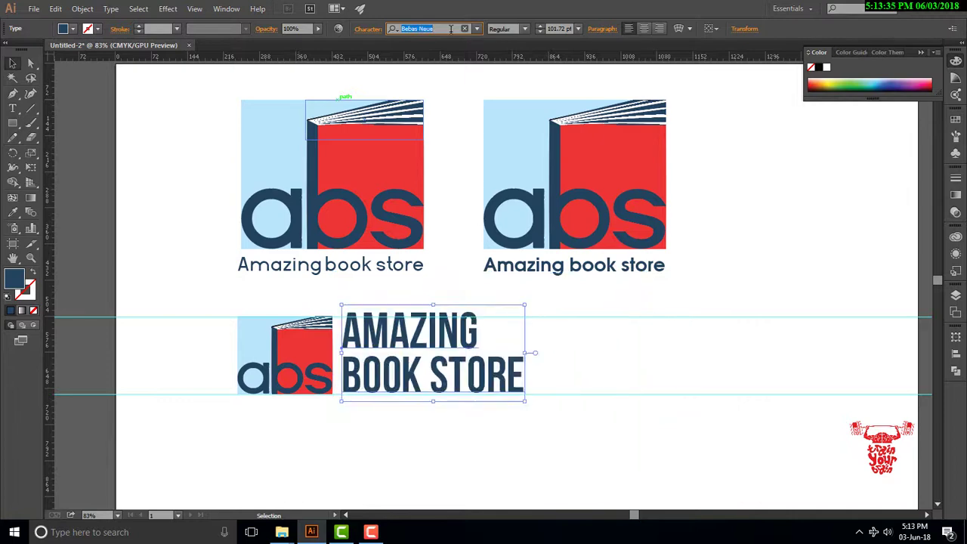
key("Down")
key("Down")
key("Down")
key("Down")
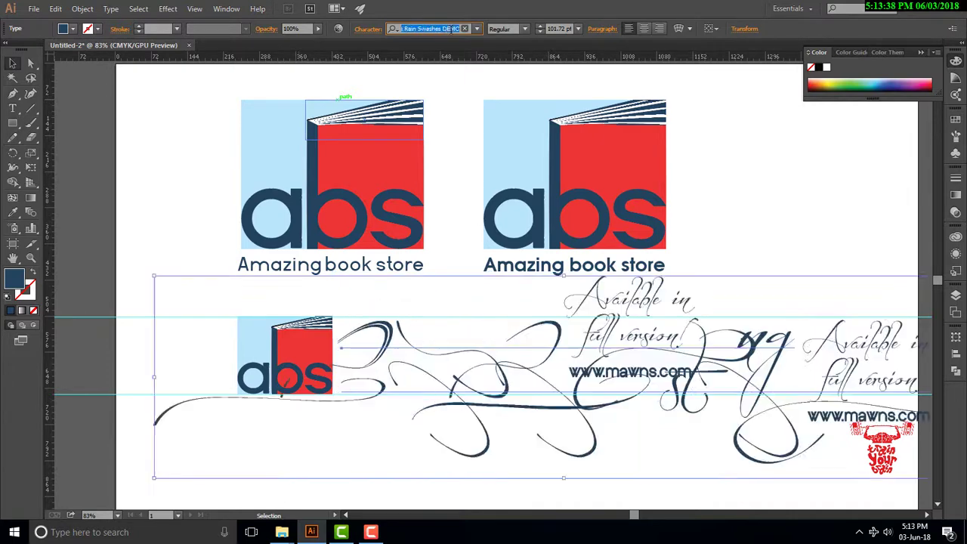
key("Down")
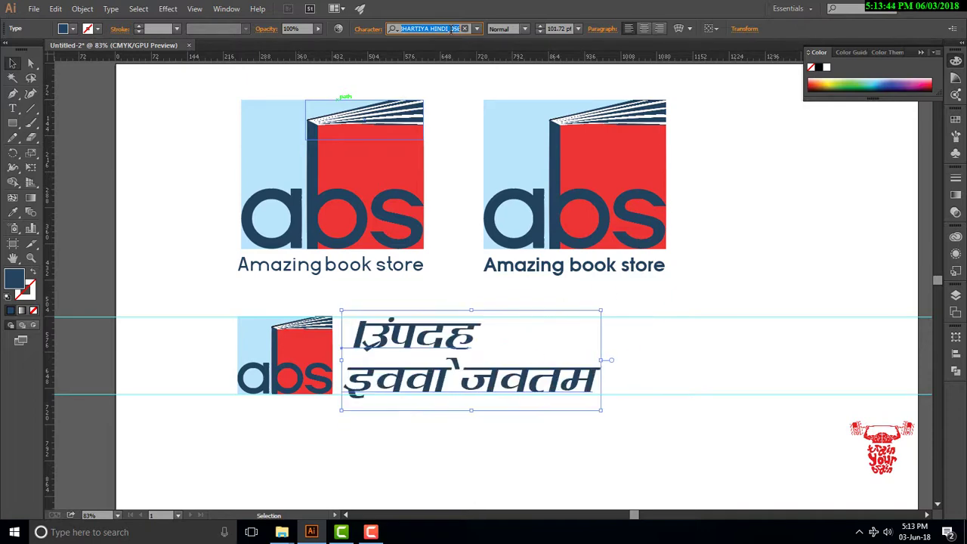
key("Down")
key("Down")
key("Down")
key("Down")
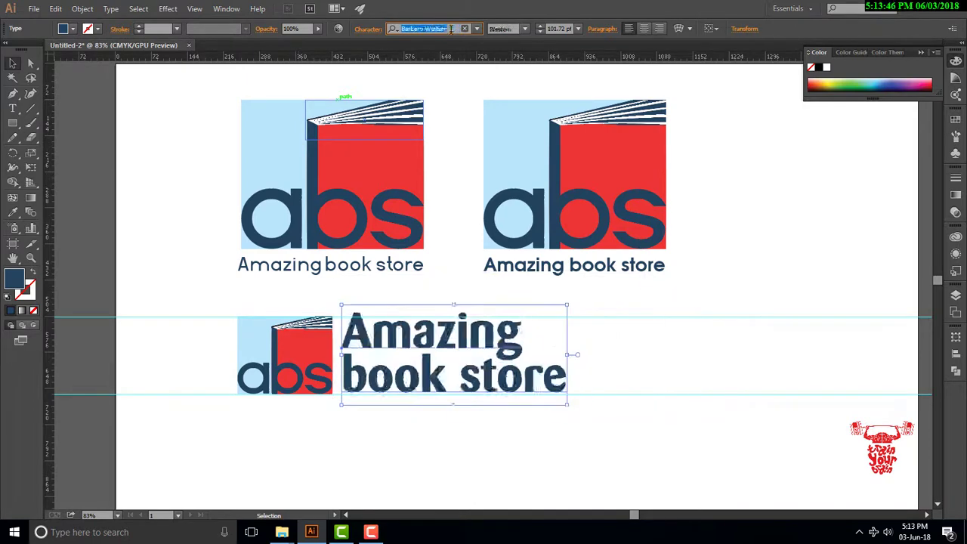
key("Down")
key("Down")
key("Down")
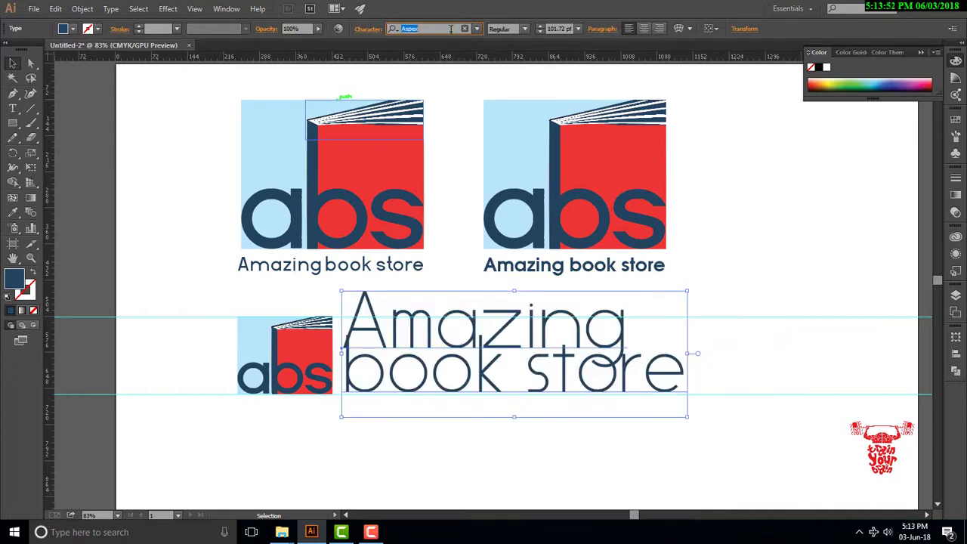
key("Down")
key("Down")
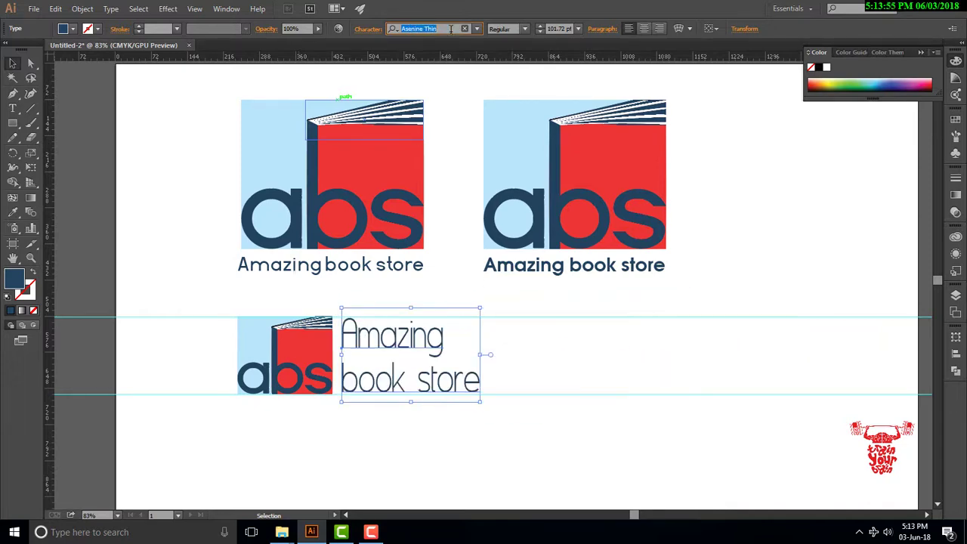
key("Down")
key("Down")
key("Down")
key("Down")
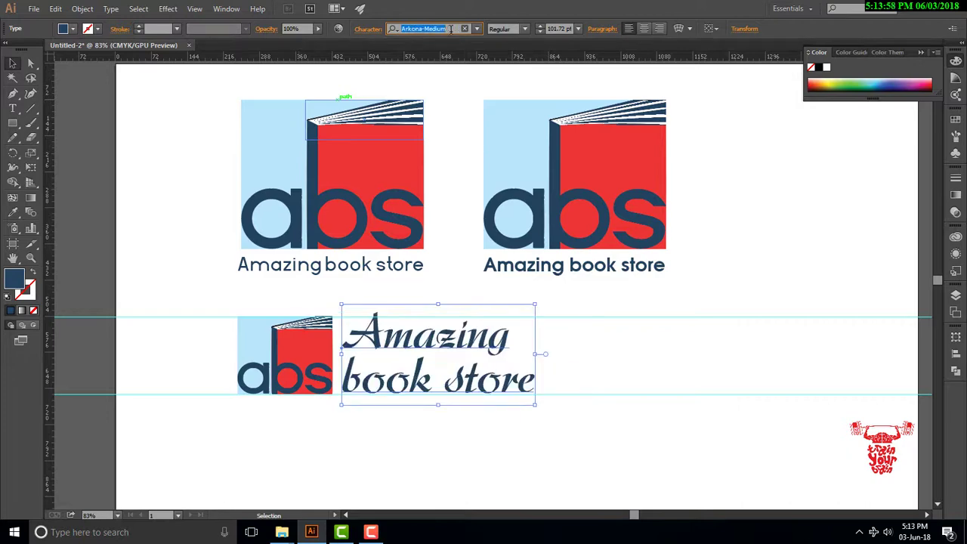
key("Down")
key("Down")
key("Down")
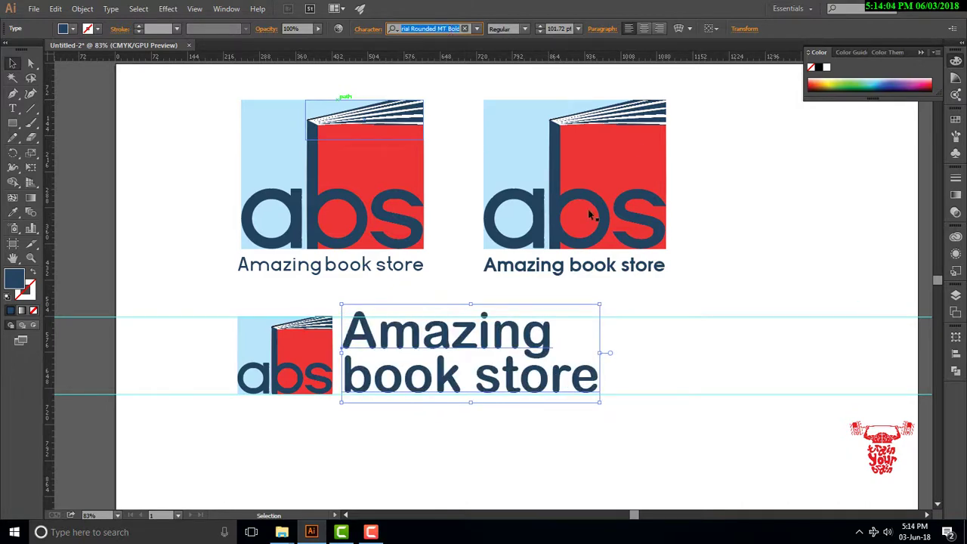
Scale the two-line tagline to about 93 pt to fit between the guides, leaving a small gap beside the logo.
left_click_drag(601, 305, 572, 324)
left_click_drag(460, 355, 474, 355)
left_click_drag(565, 322, 606, 315)
left_click(708, 311)
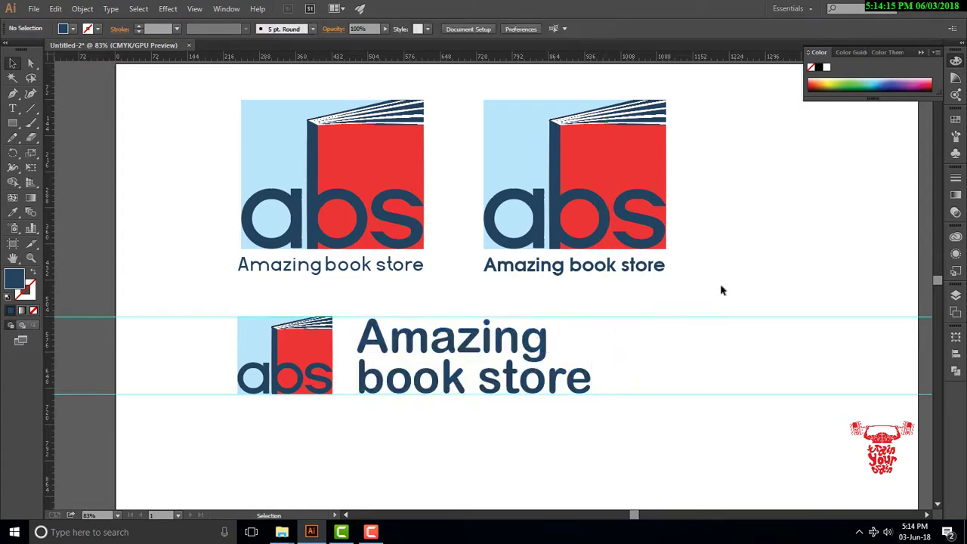
Delete the two horizontal guides around the small logo and its tagline.
left_click(283, 378)
left_click(616, 420)
left_click_drag(215, 297, 205, 449)
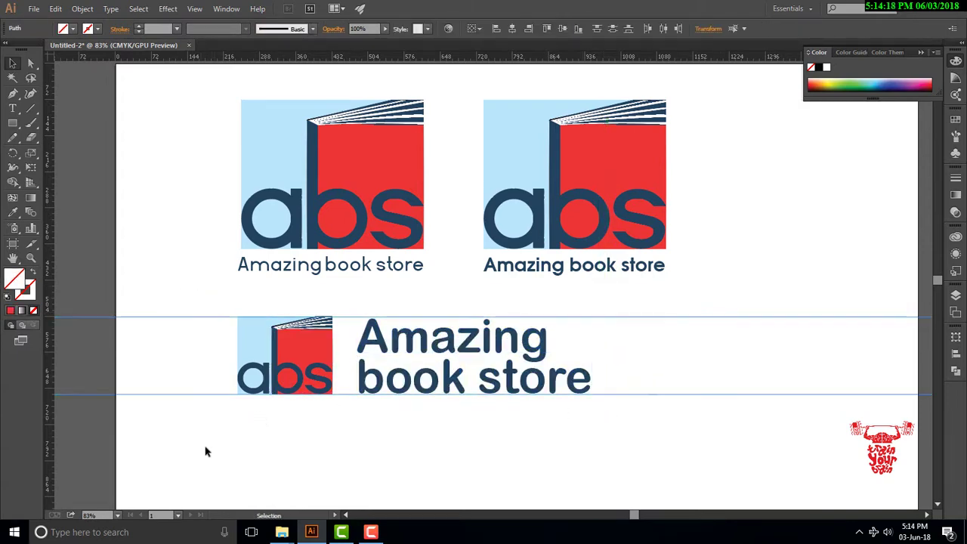
key("Delete")
key("a")
left_click_drag(222, 314, 334, 434)
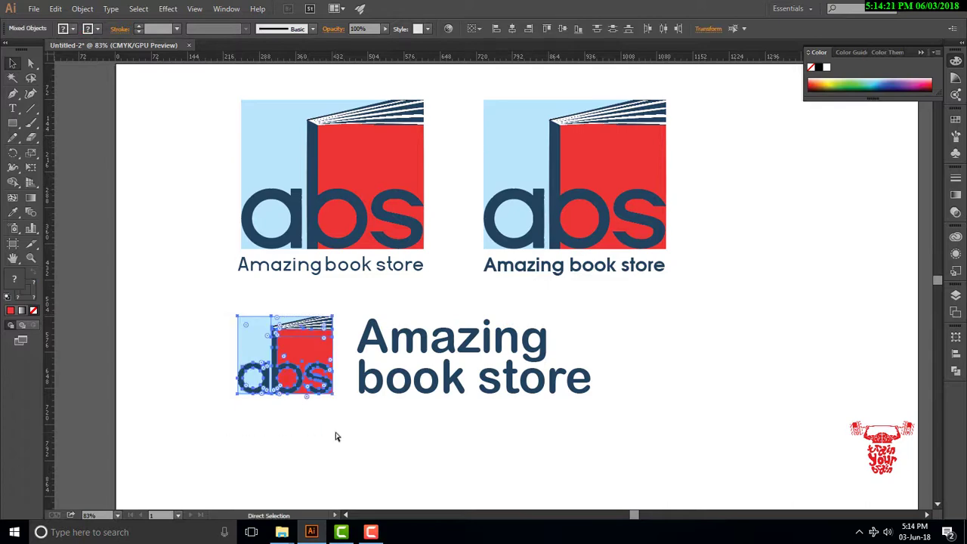
left_click(434, 444)
Try recolouring the two-line tagline with the red sampled from the book cover, and undo the change.
left_click(394, 341)
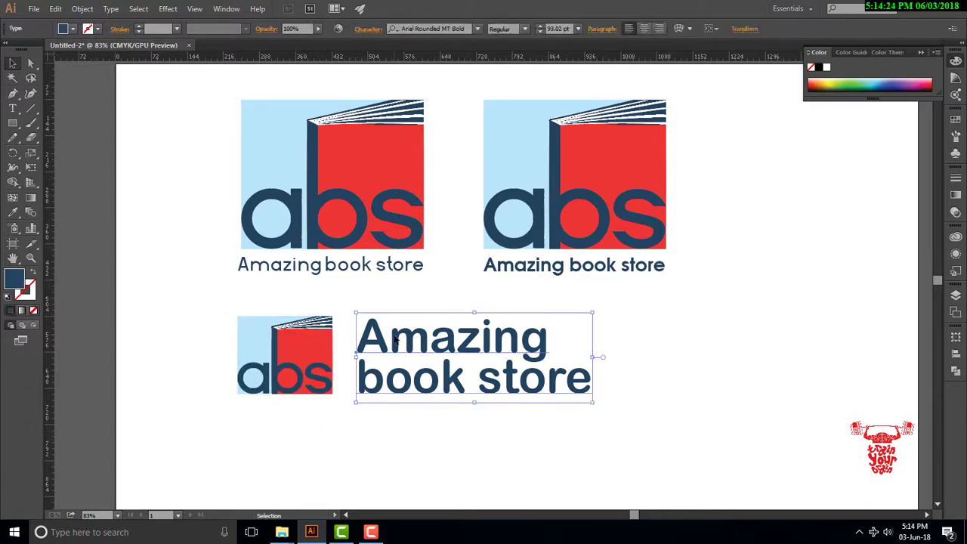
key("i")
left_click(301, 344)
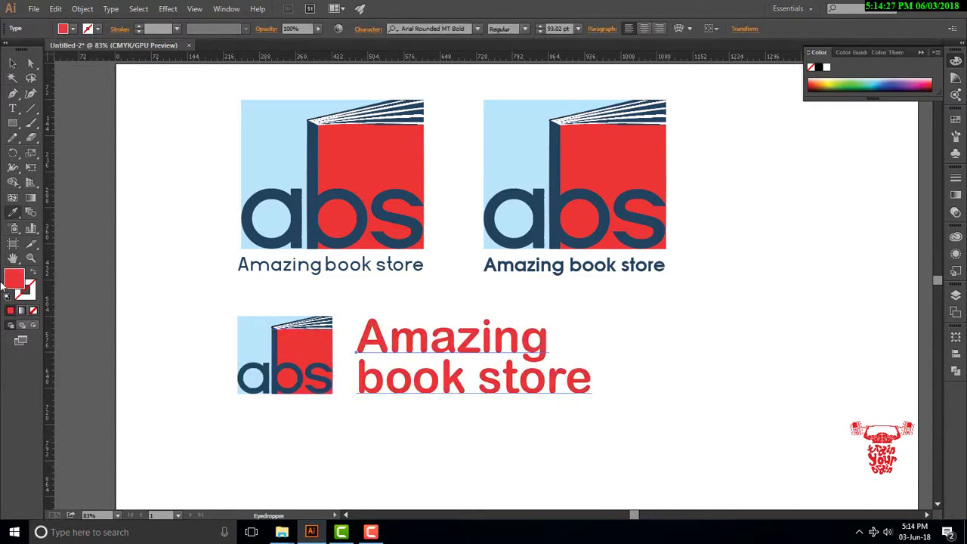
key("ctrl+z")
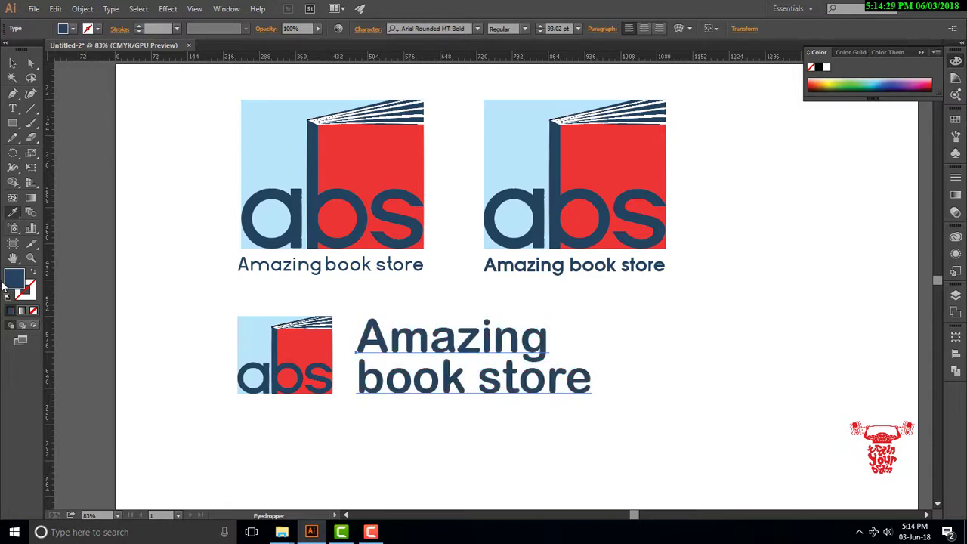
left_click(14, 64)
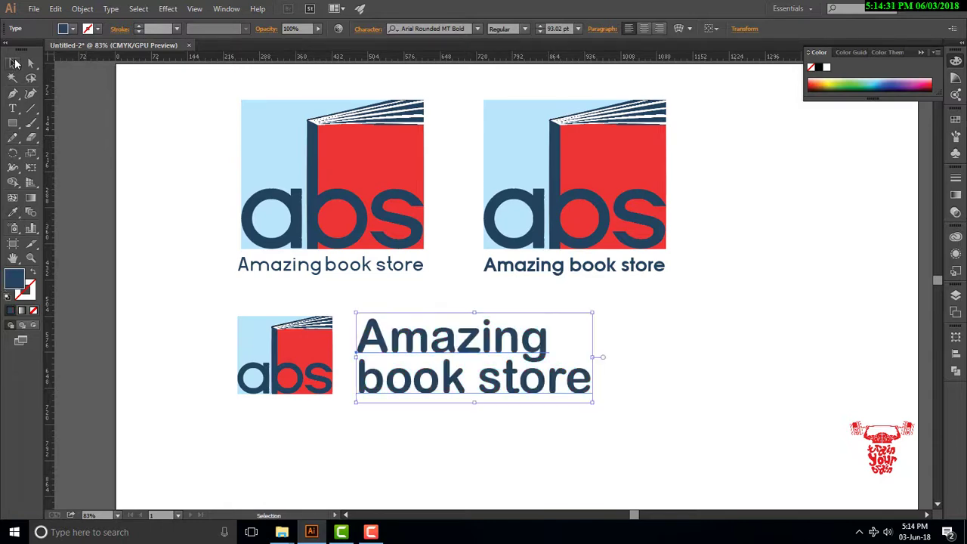
Draw a rectangle of about 66 × 52 px below the small logo and fill it with the book cover's red.
left_click(13, 123)
left_click_drag(336, 438, 371, 463)
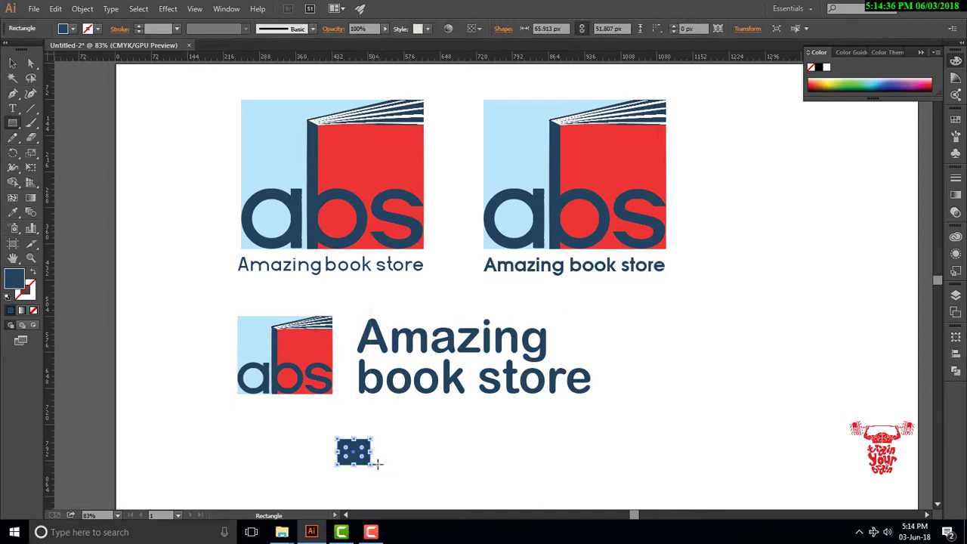
key("i")
left_click(293, 339)
key("v")
key("ctrl+shift+a")
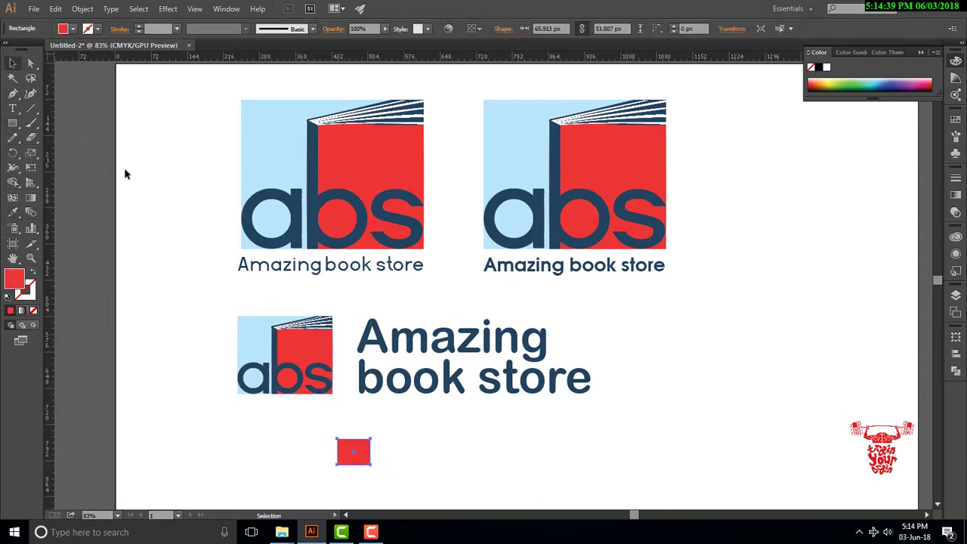
Check the red rectangle's fill values in the Color Picker.
left_click(384, 391)
left_click(359, 454)
double_click(13, 280)
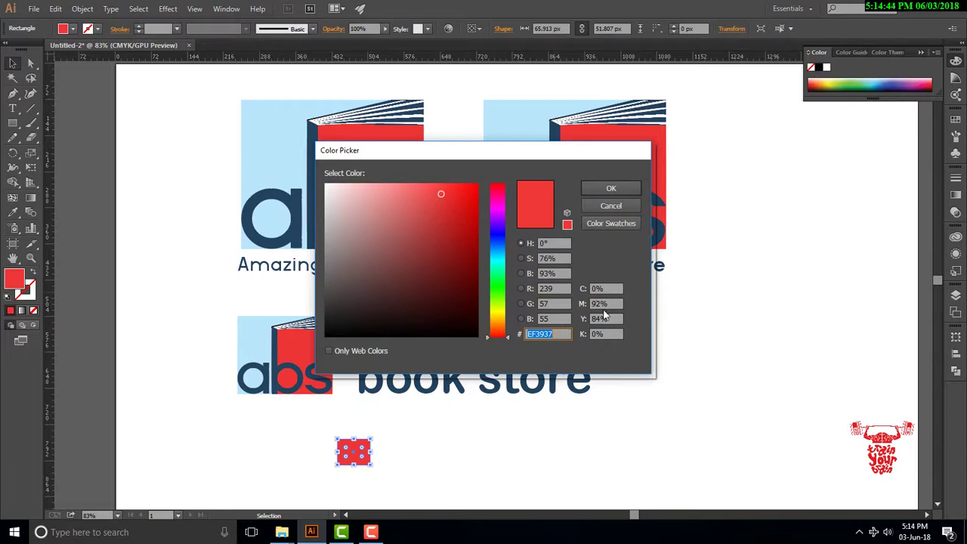
left_click(610, 188)
left_click(478, 427)
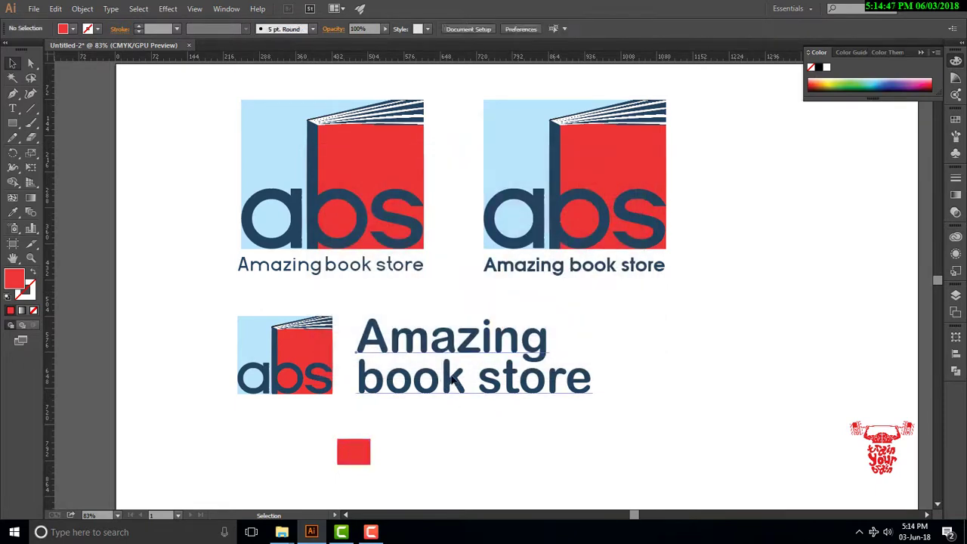
Convert the two-line "Amazing book store" tagline to outlines.
left_click(448, 382)
key("t")
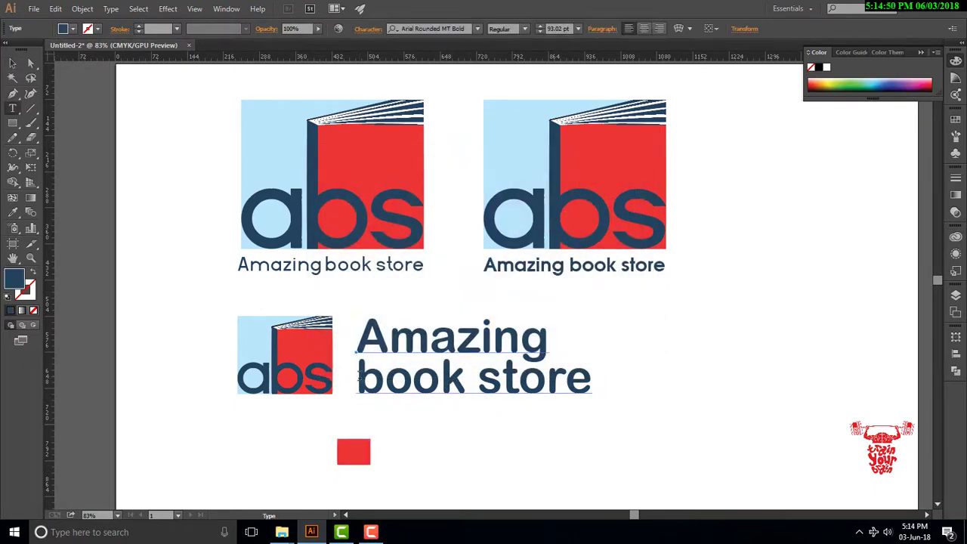
left_click(13, 63)
left_click(408, 341)
right_click(408, 341)
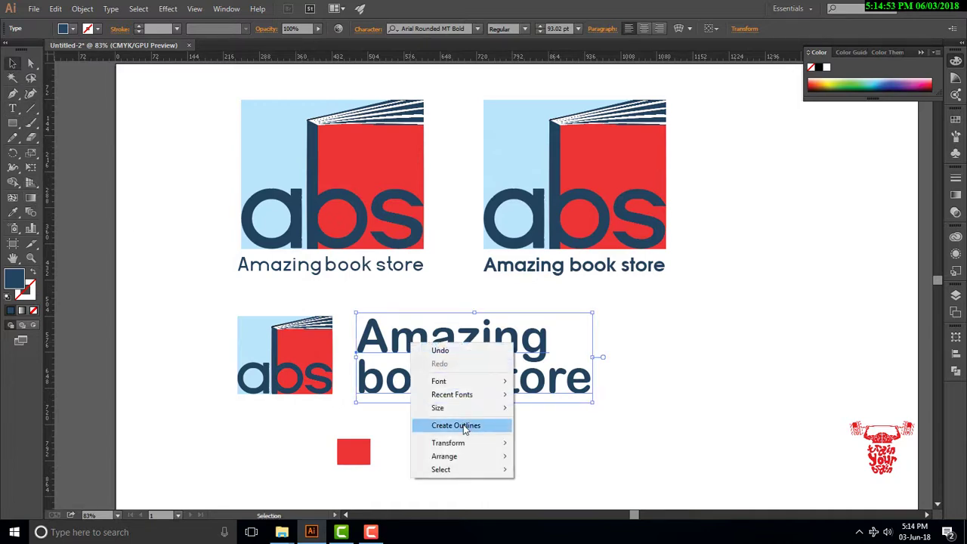